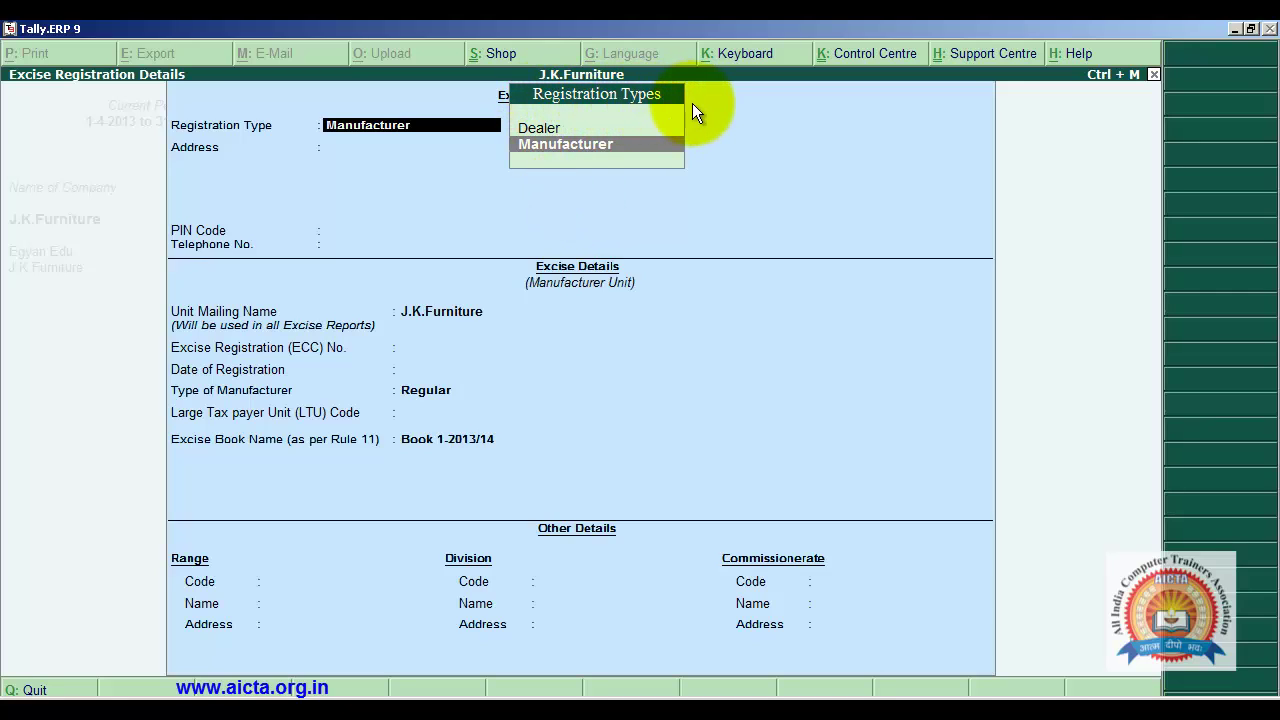
Set the excise registration type to Manufacturer and leave the address, PIN code and telephone number blank.
click(568, 149)
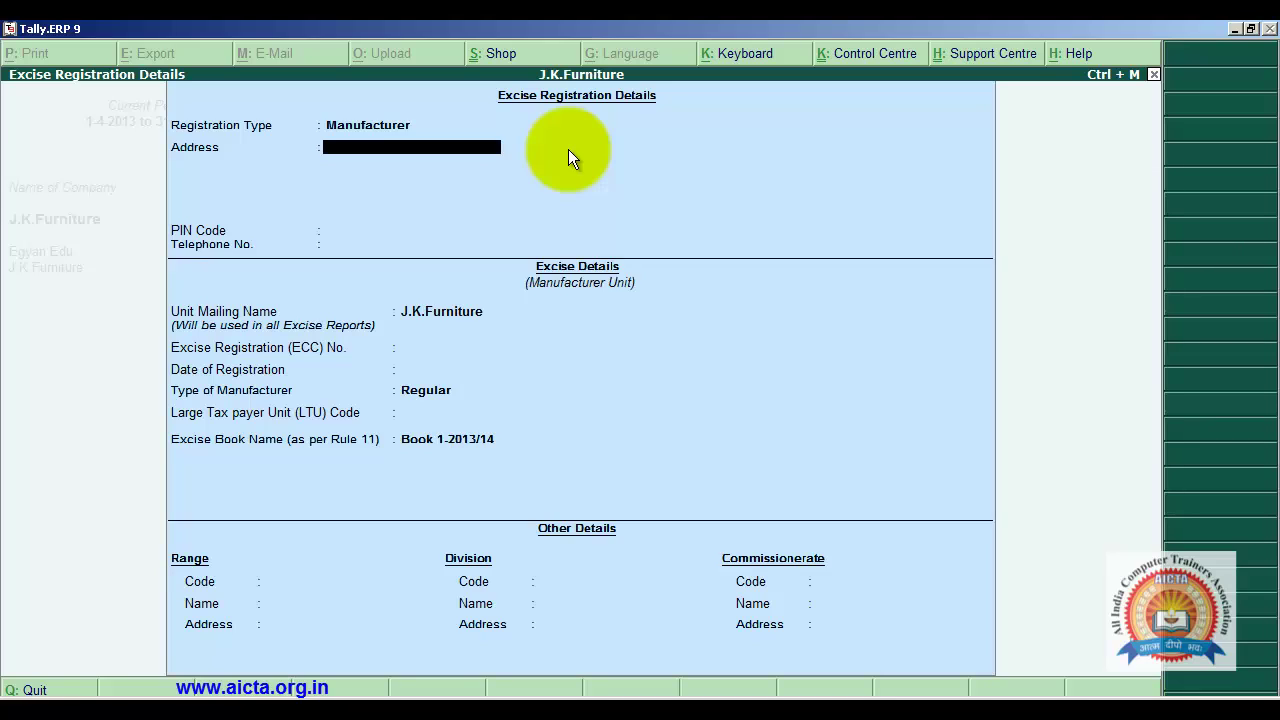
key(Return)
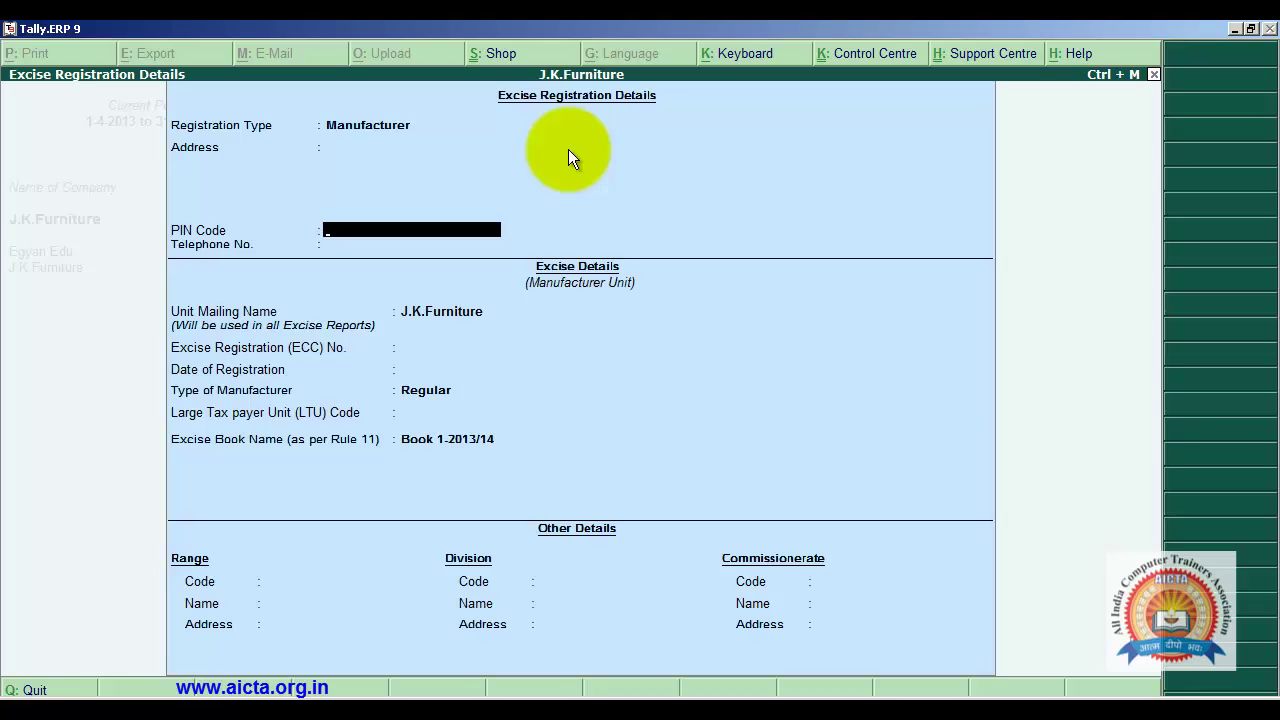
key(Return)
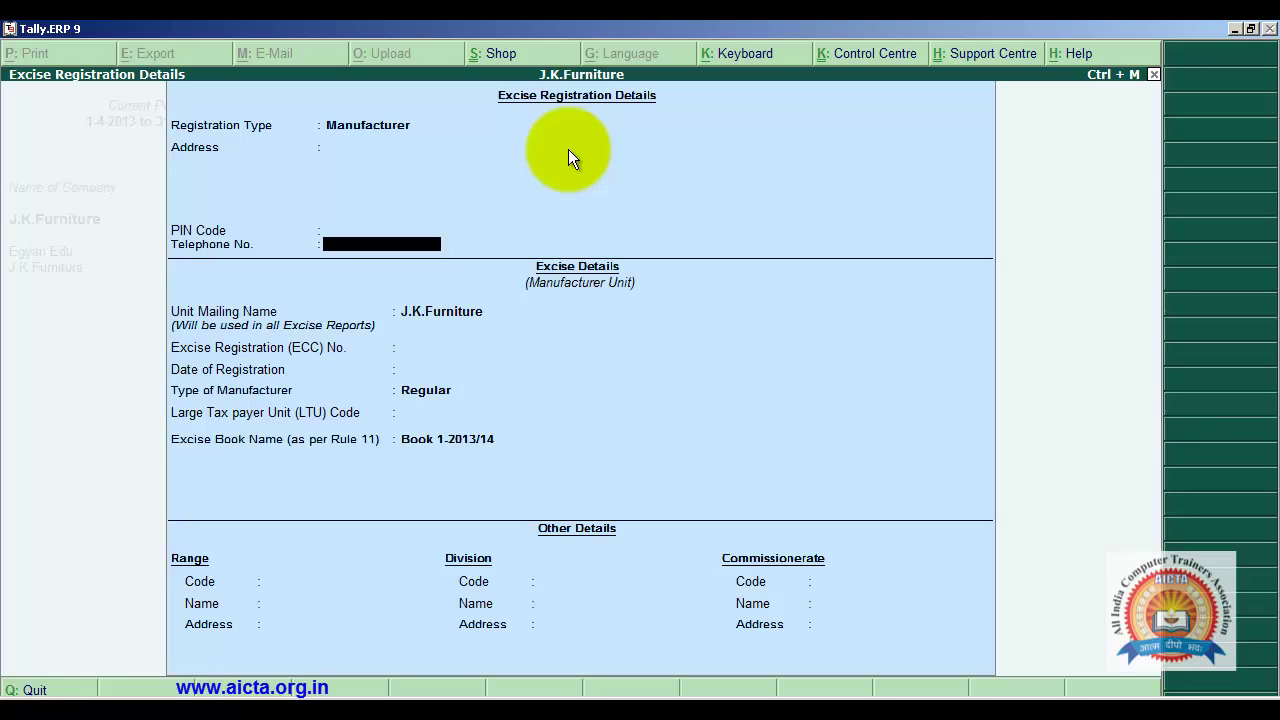
key(Return)
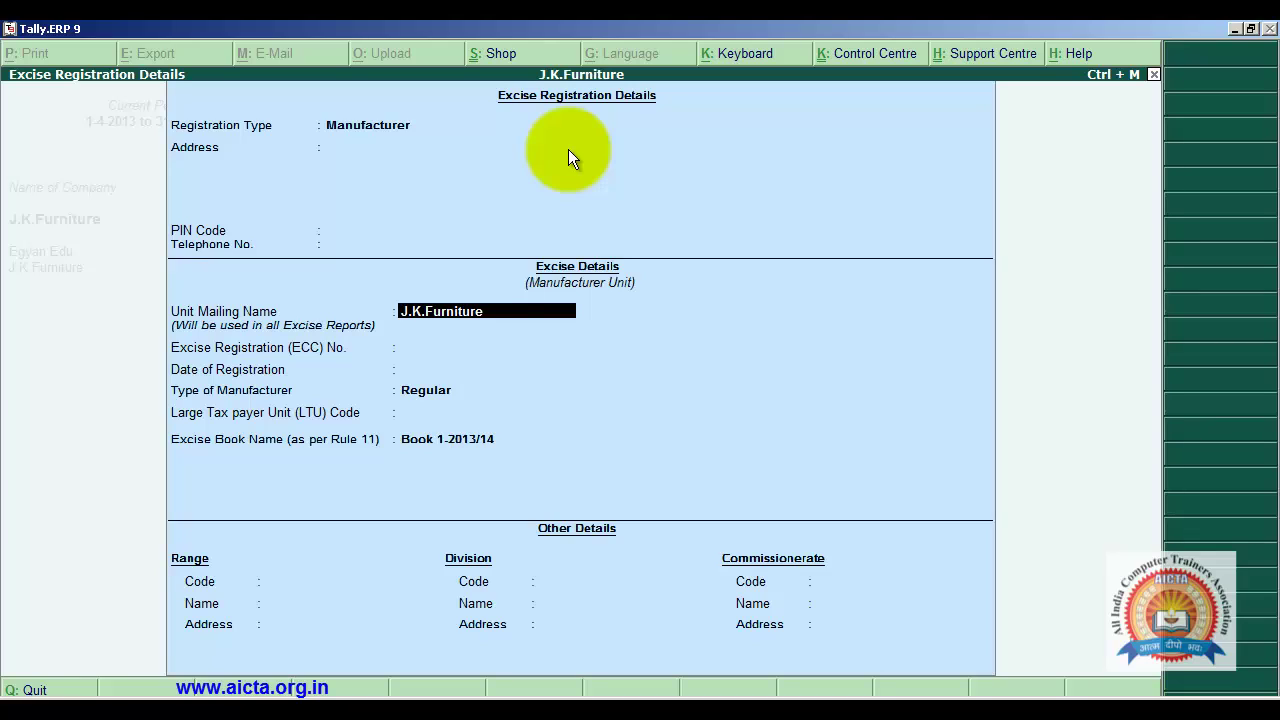
Keep J.K.Furniture as unit mailing name, choose Regular as manufacturer type, and leave the ECC number, registration date and LTU code blank.
key(Return)
key(Return)
key(Return)
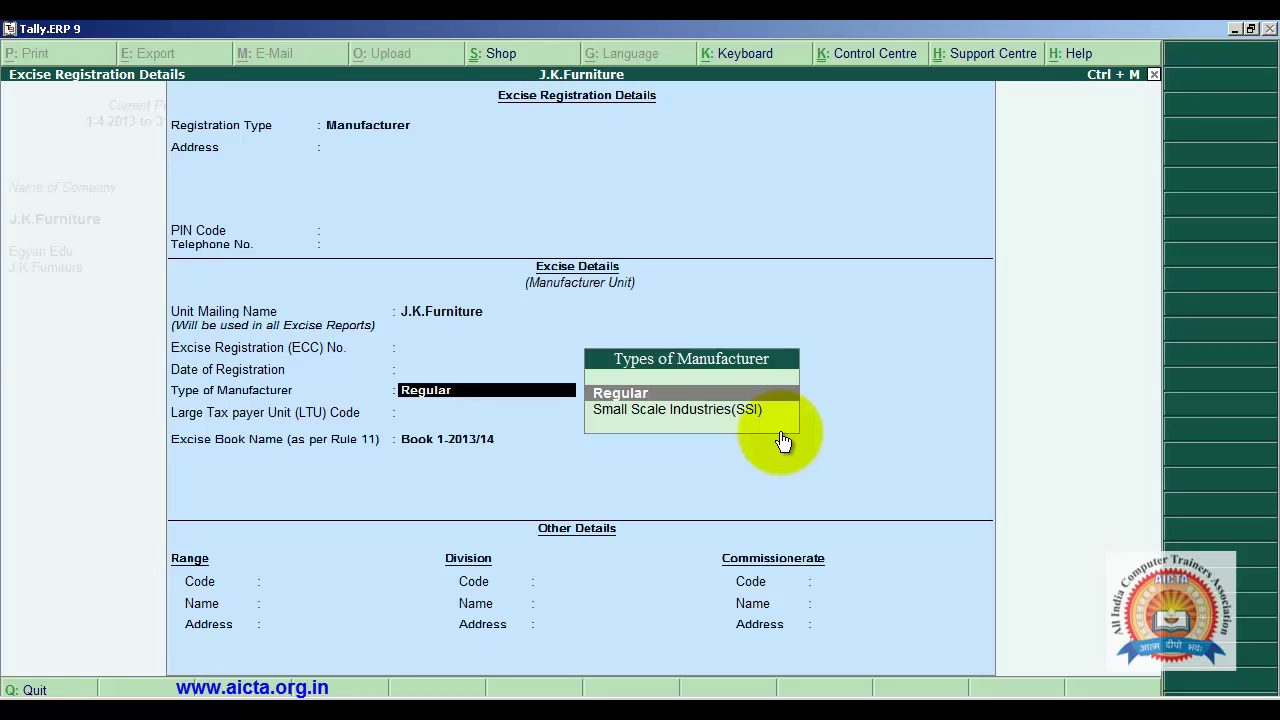
click(675, 395)
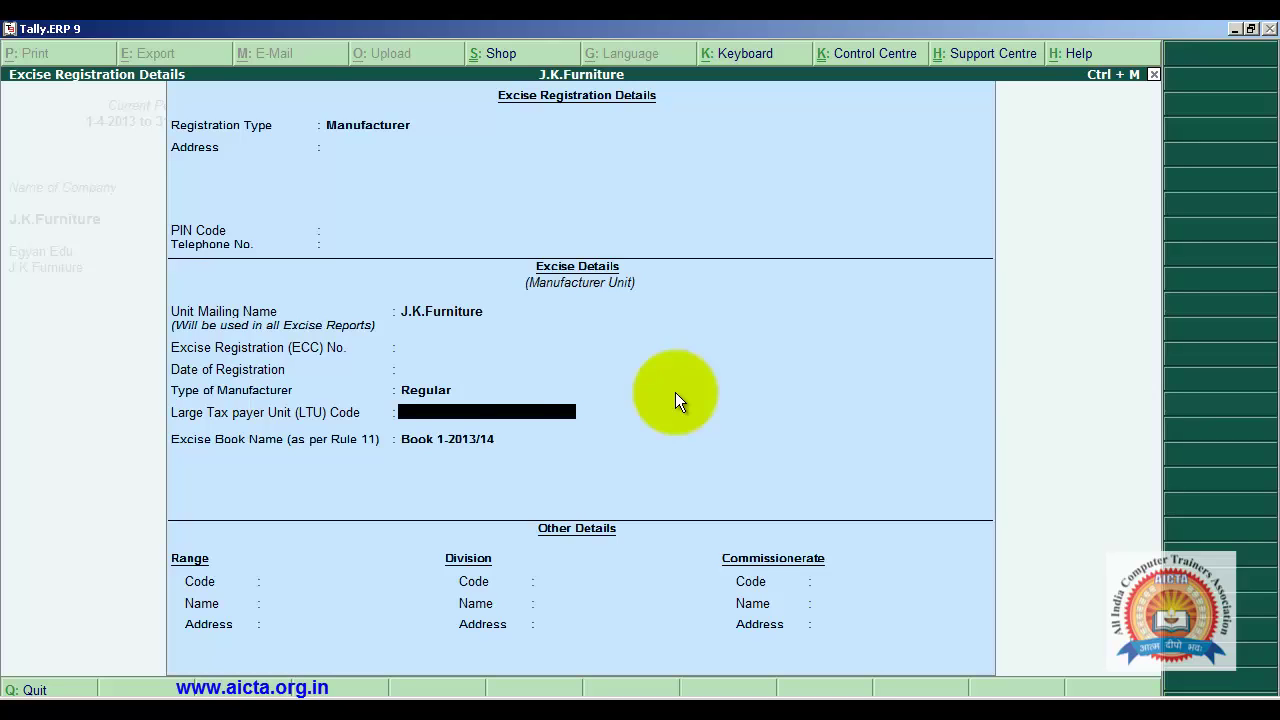
key(Return)
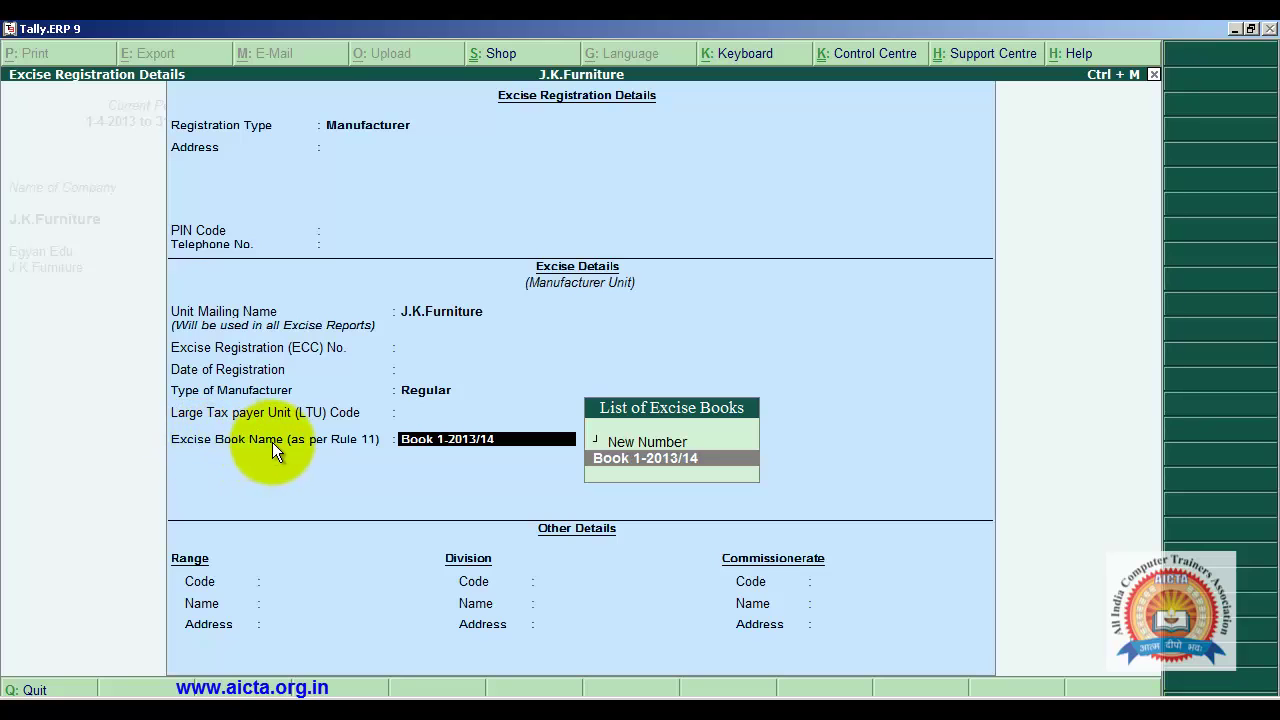
Create a new excise book number named Book 12/2013-14, with starting number 1, numerical width 0 and zero prefill set to No.
key(Up)
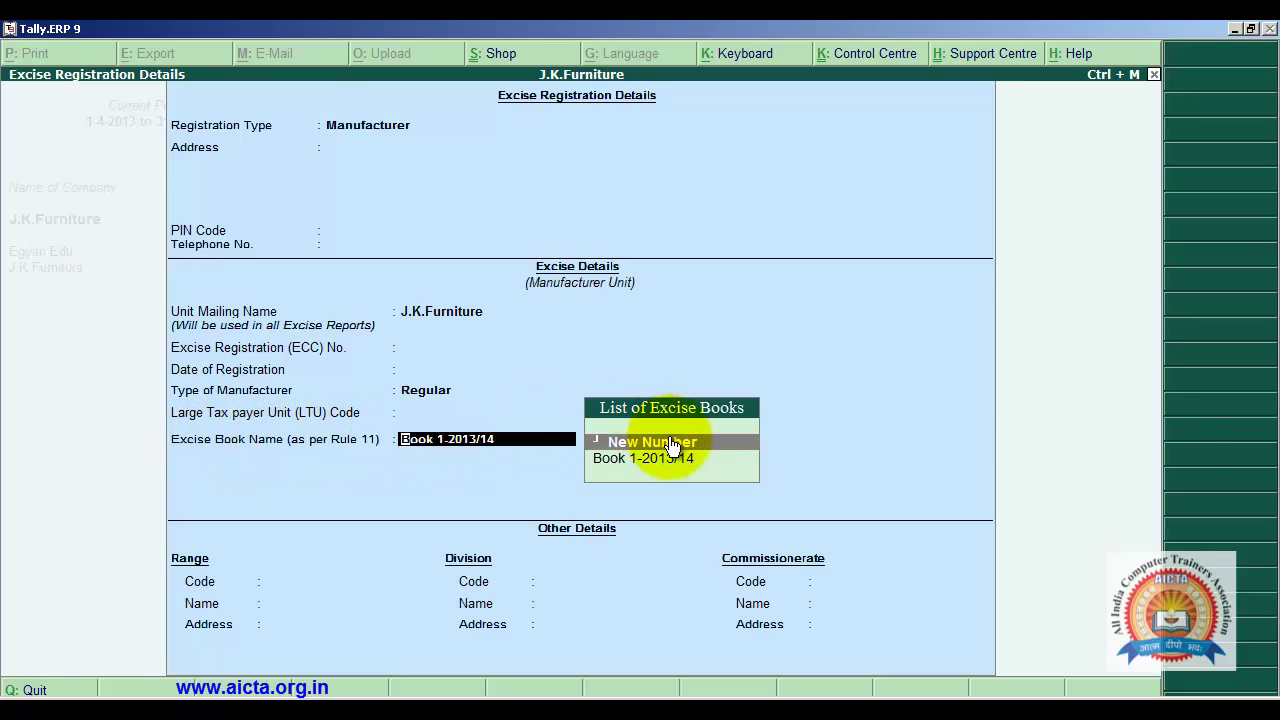
key(Return)
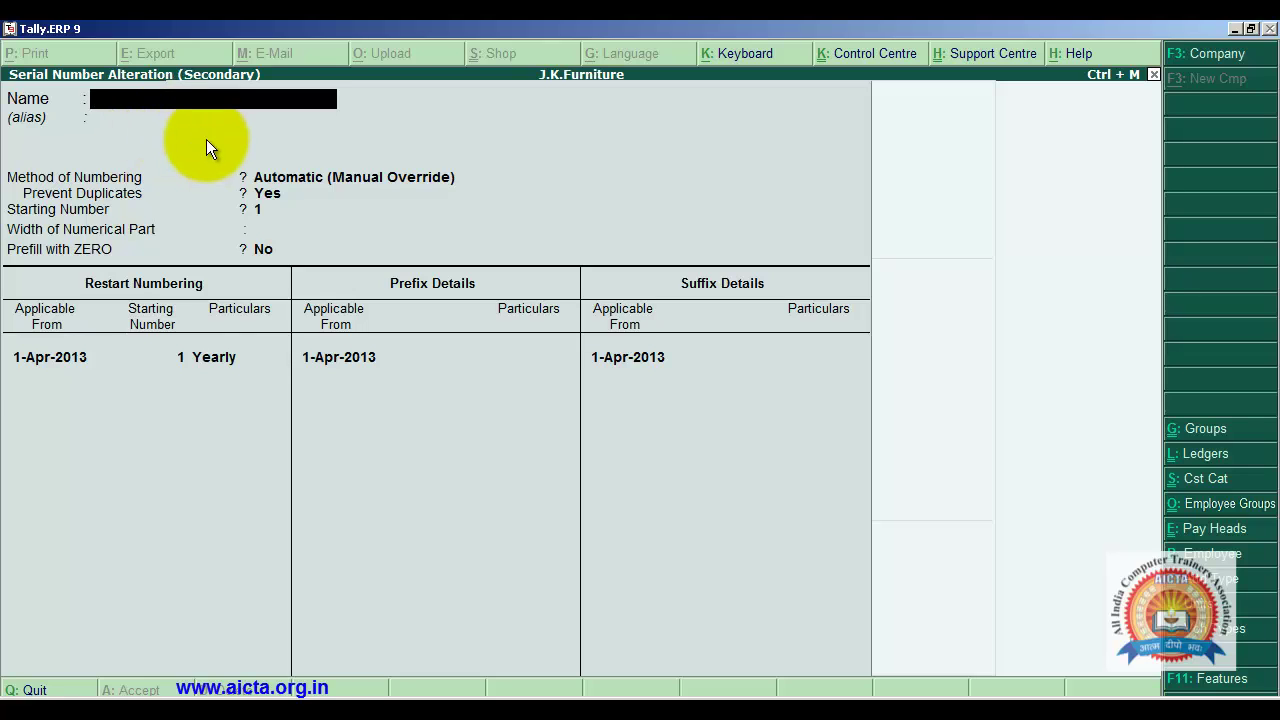
text(Book)
text(12/2013-14)
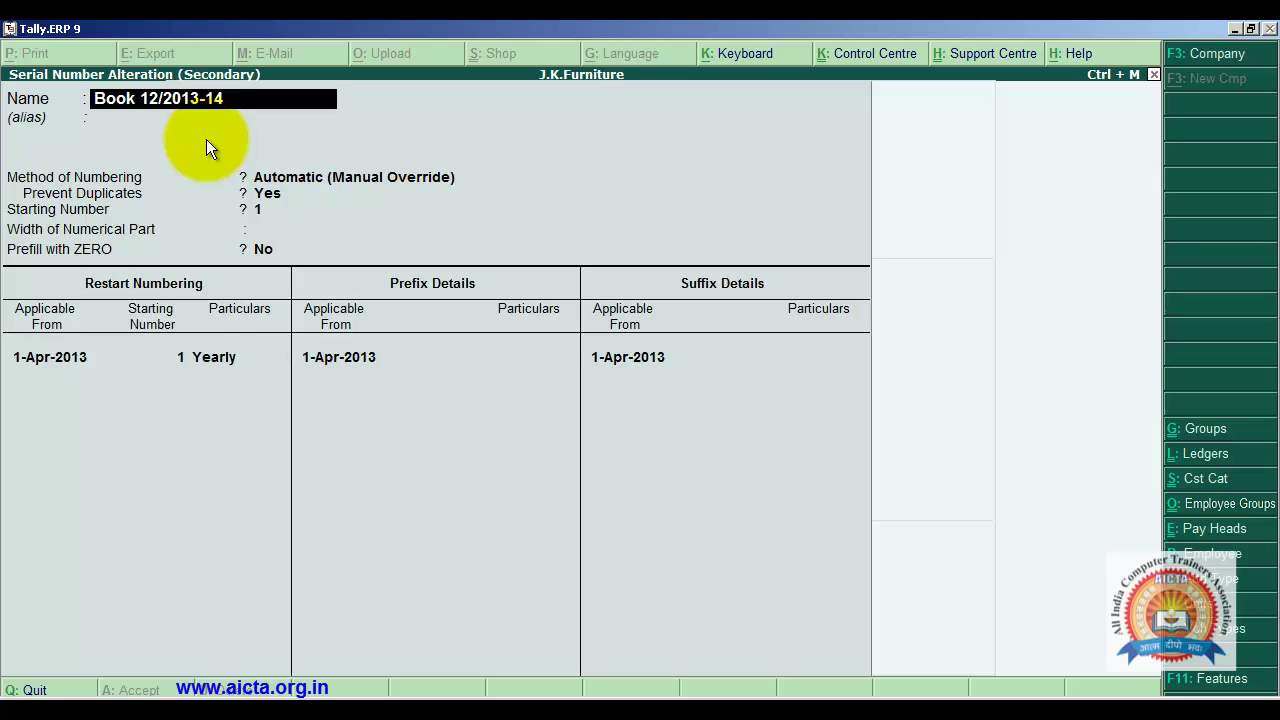
key(Return)
key(Return)
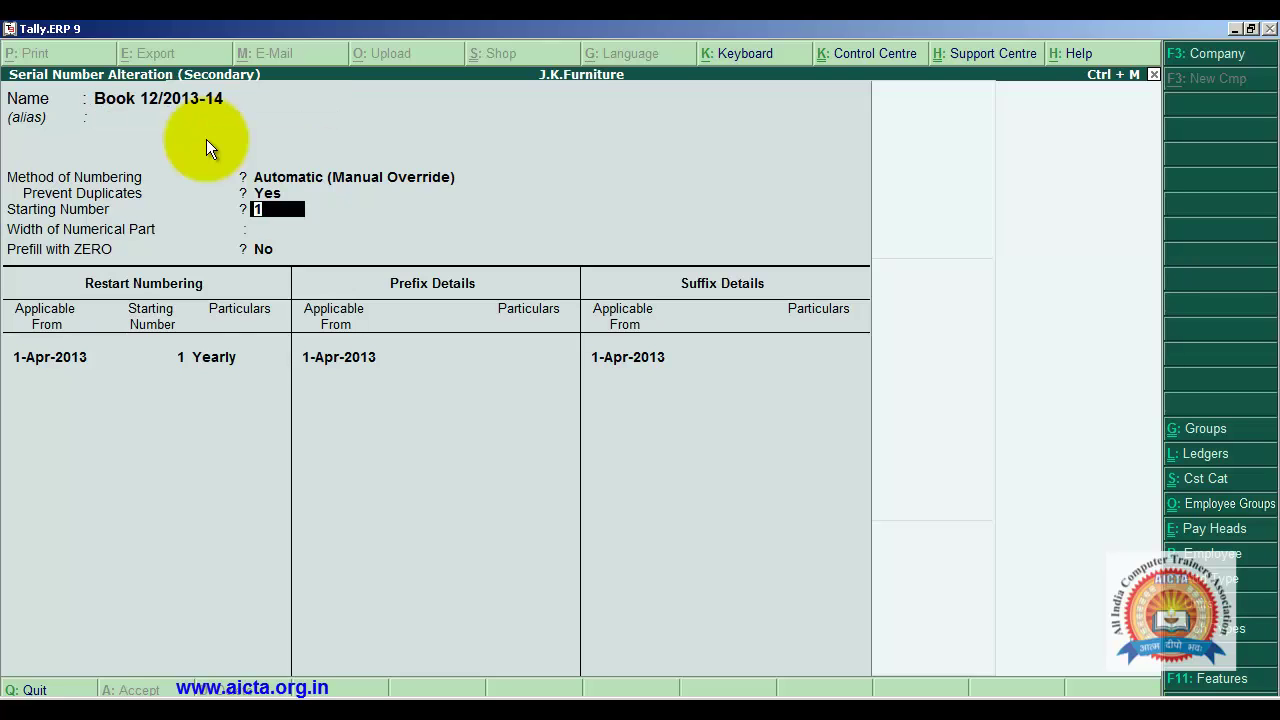
key(Return)
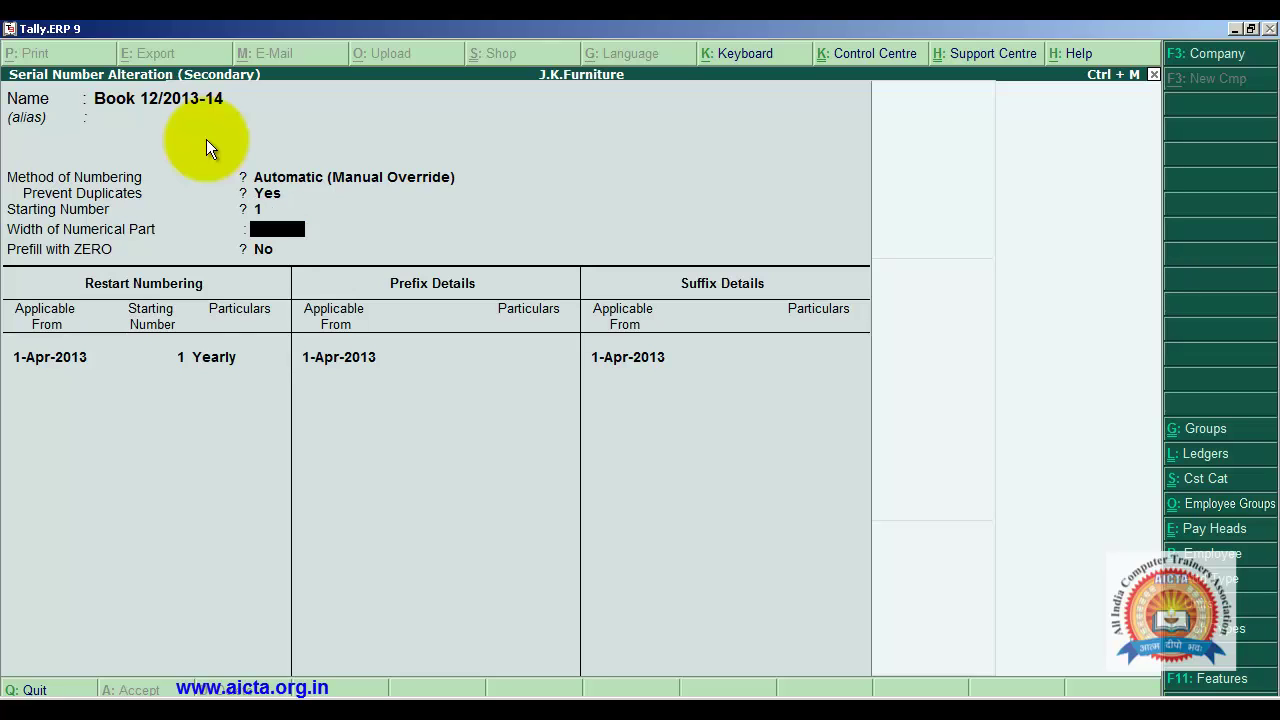
key(Return)
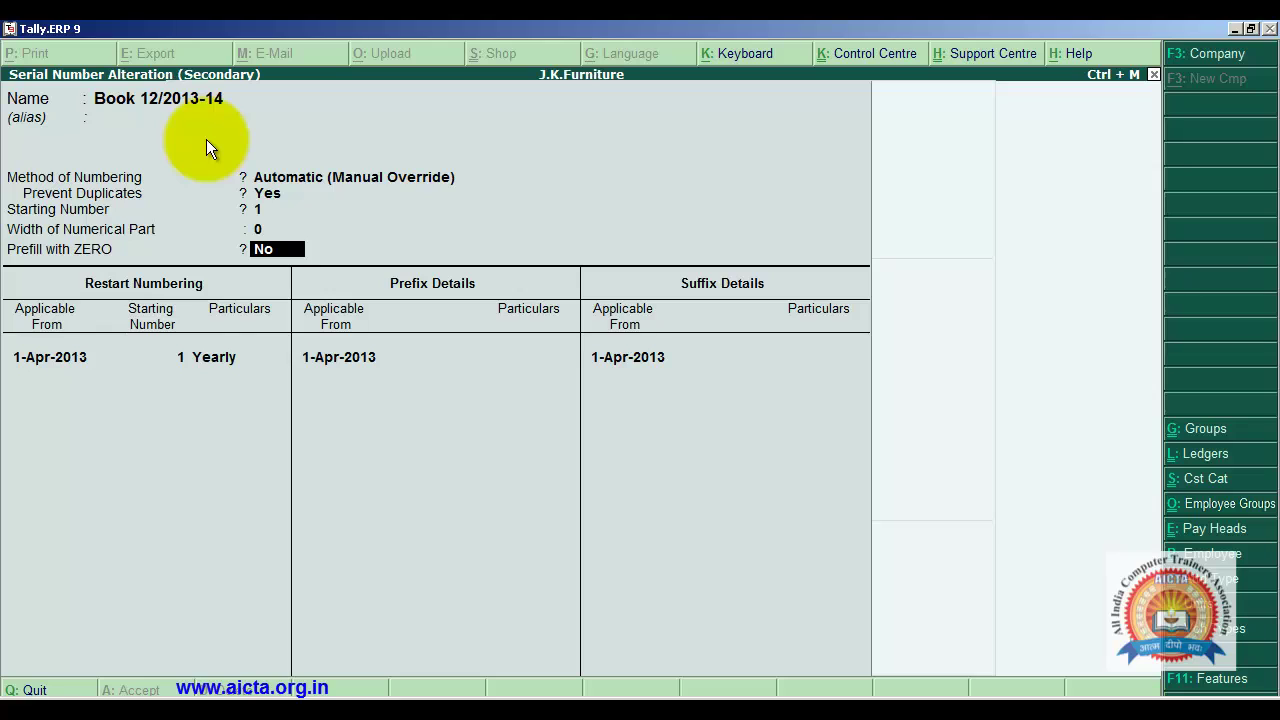
key(Return)
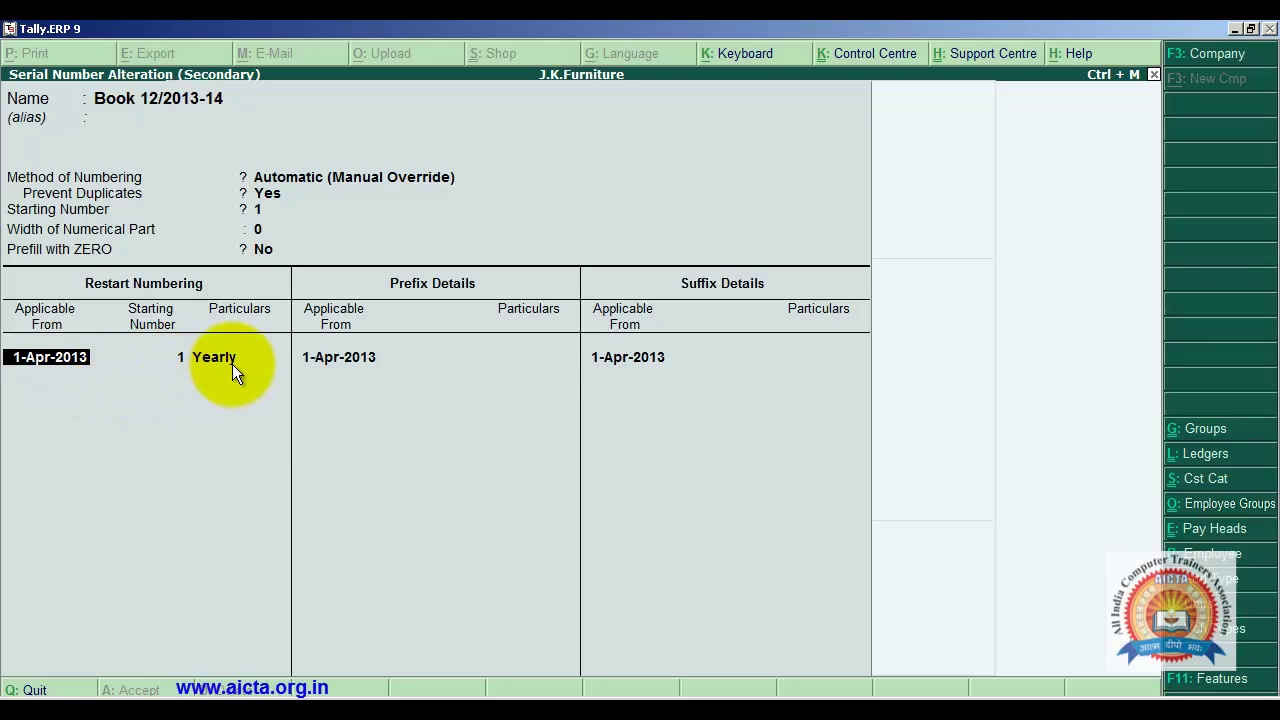
Keep the yearly restart at 1 from 1-Apr-2013, leave prefix and suffix particulars blank, and save the excise book number.
key(Return)
key(Return)
key(Return)
key(Return)
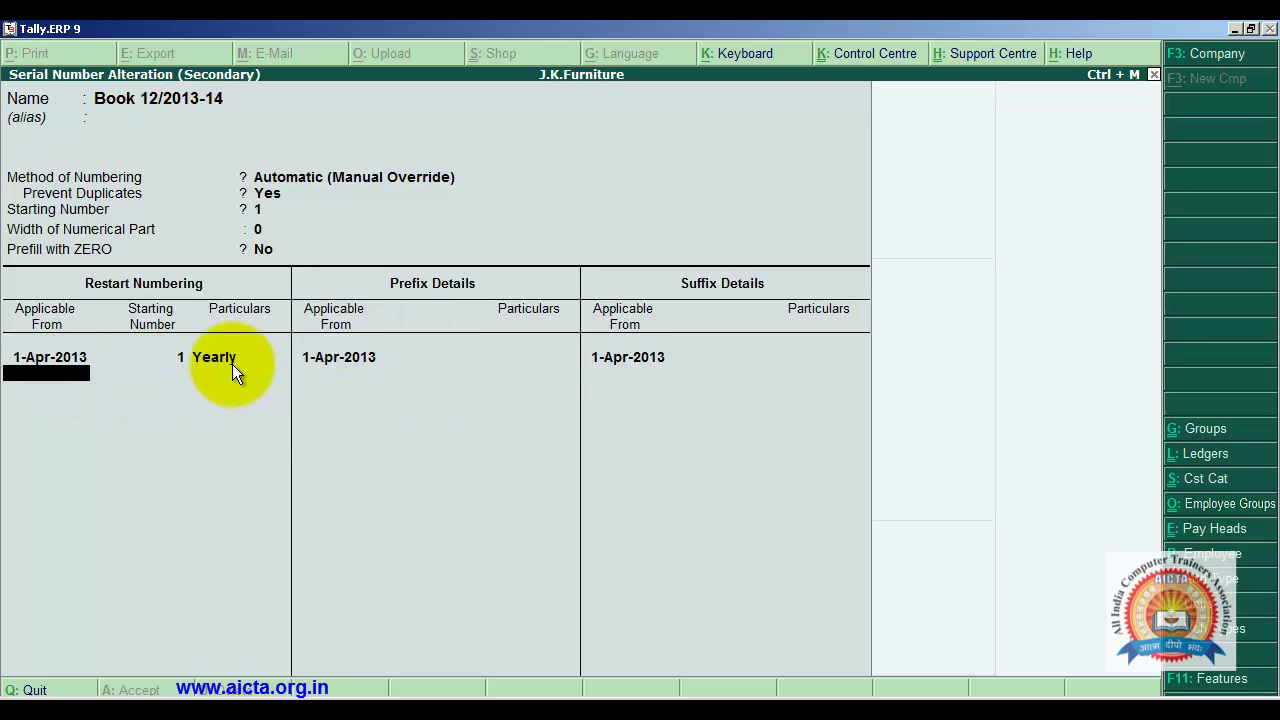
key(Return)
key(Return)
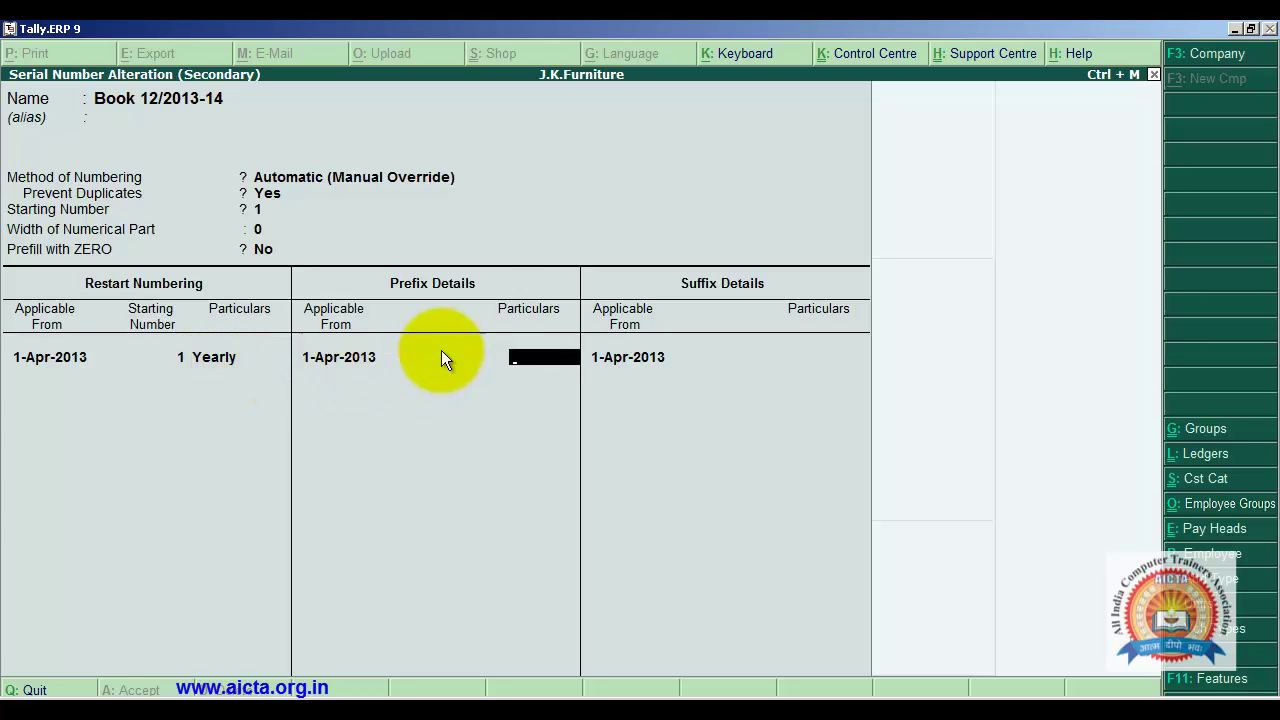
key(Return)
key(Return)
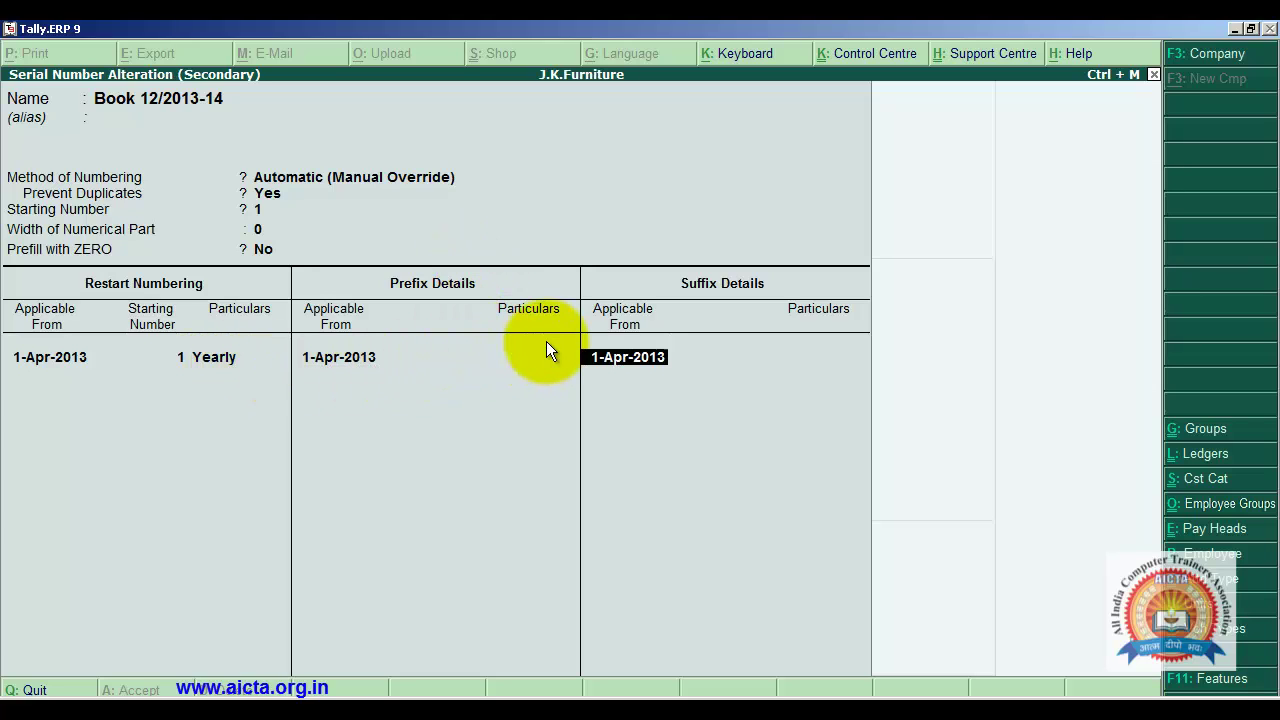
key(Return)
key(Return)
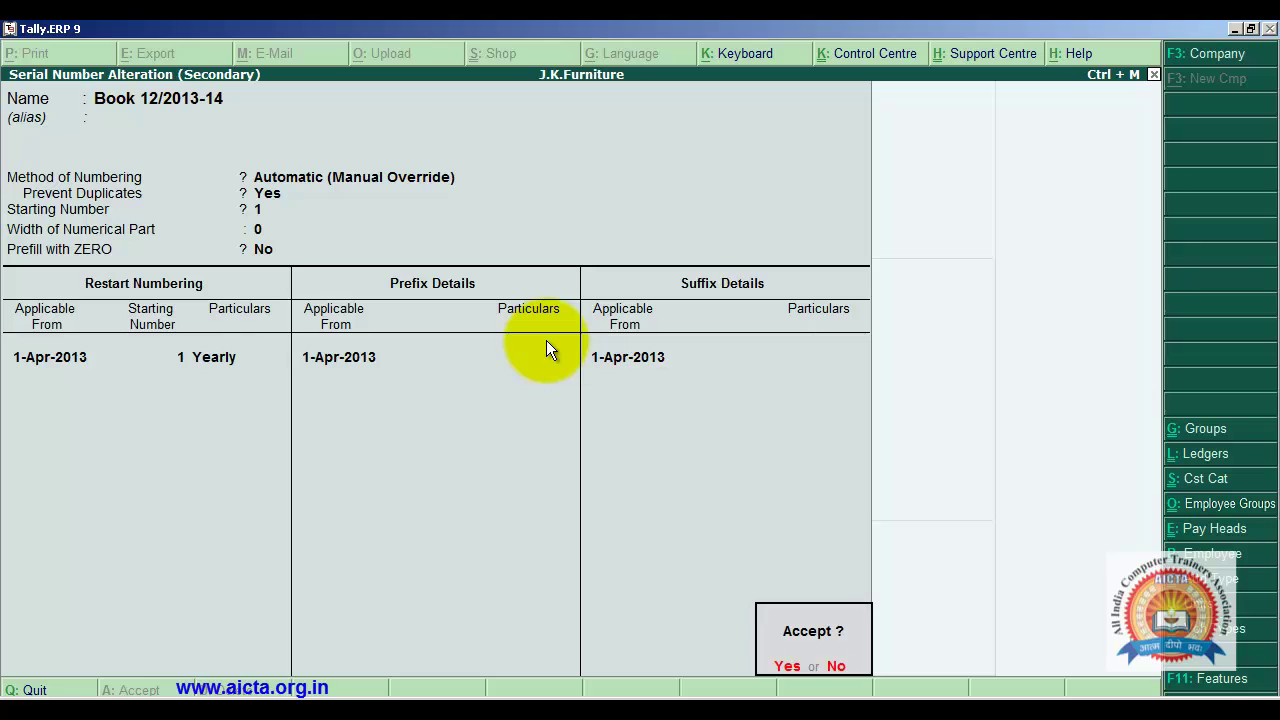
key(Return)
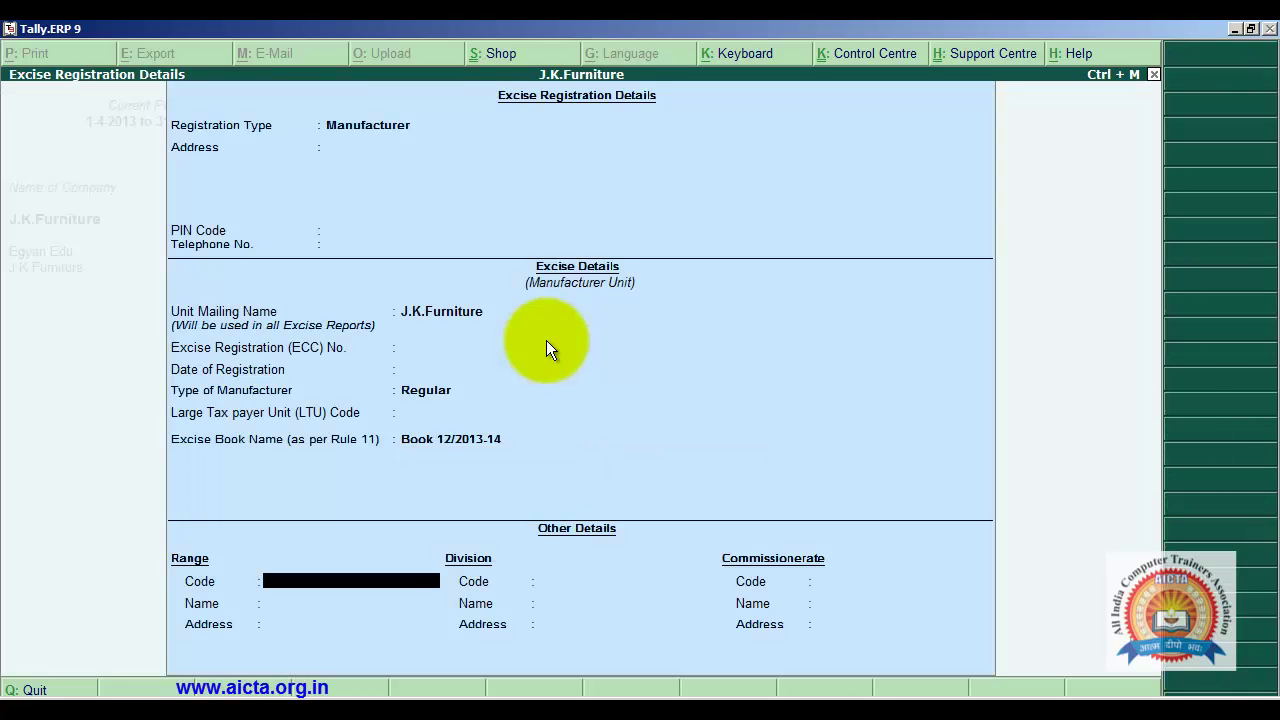
Leave the Range, Division and Commissionerate details blank and accept the excise registration details.
key(Return)
key(Return)
key(Return)
key(Return)
key(Return)
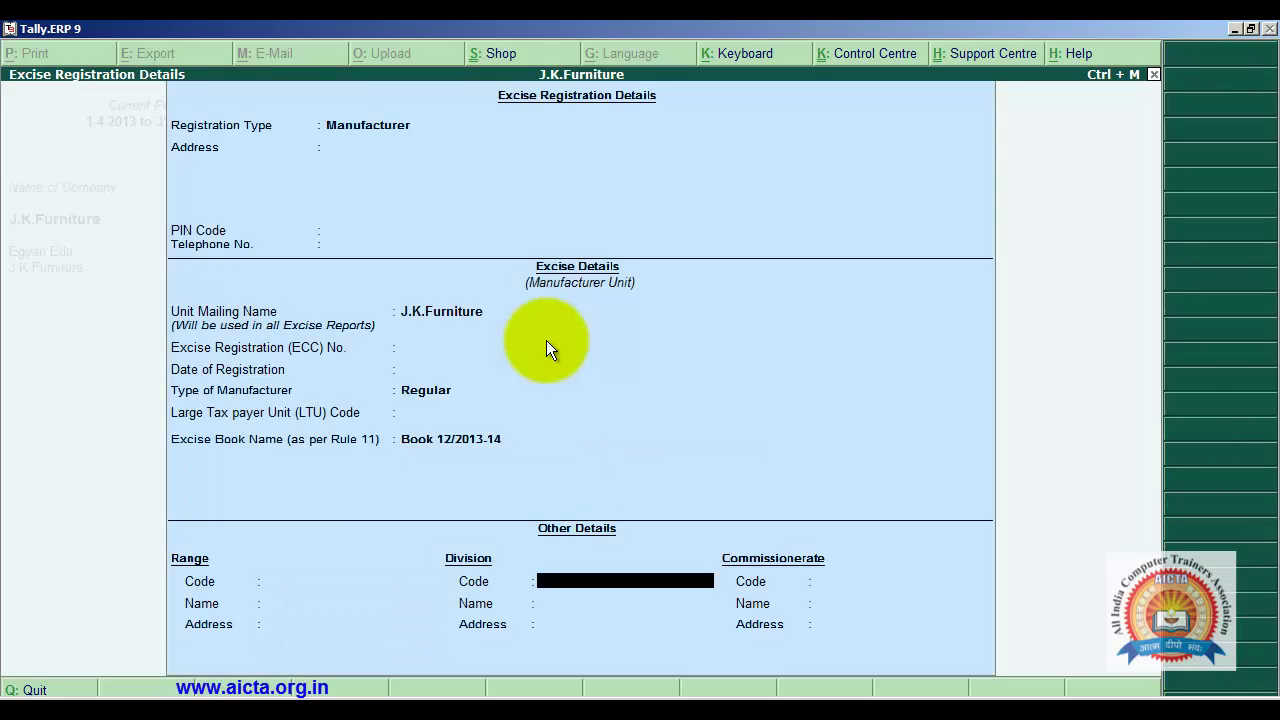
key(Return)
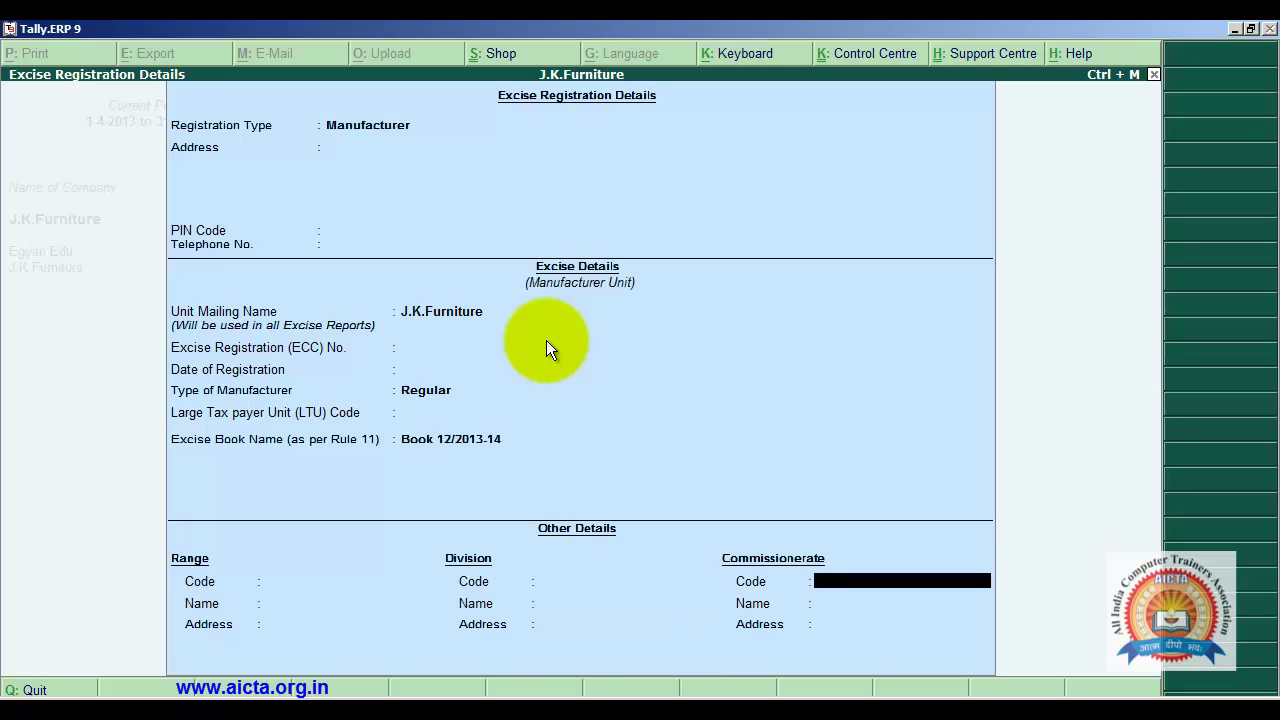
key(Return)
key(Return)
key(Return)
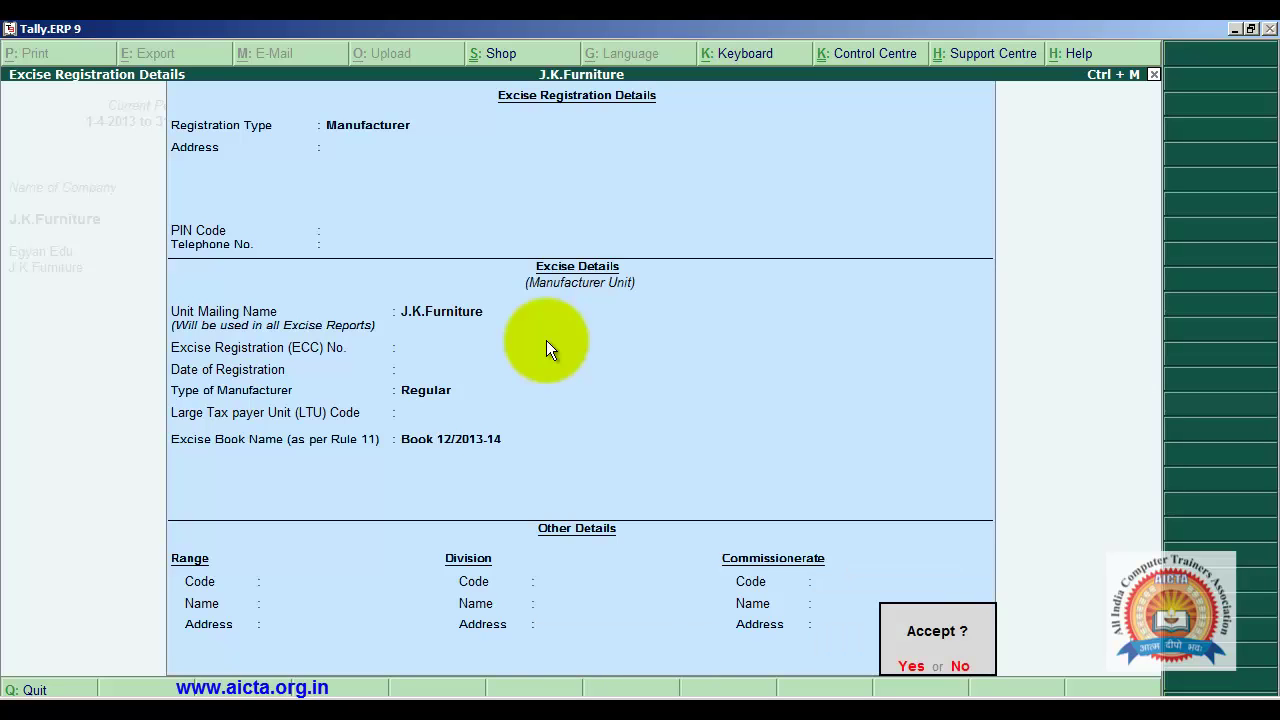
key(Return)
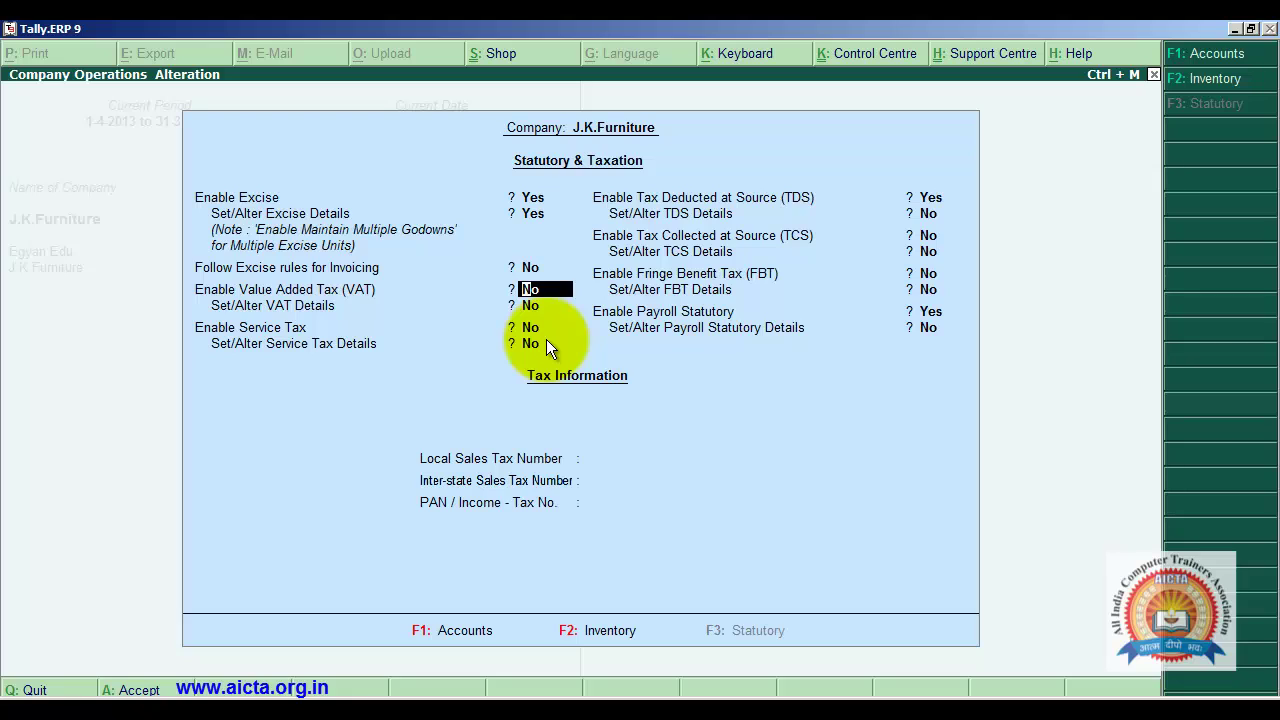
Enable VAT and set its details to state Gujarat, dealer type Regular, applicable from 1-4-2013.
text(yes)
key(Return)
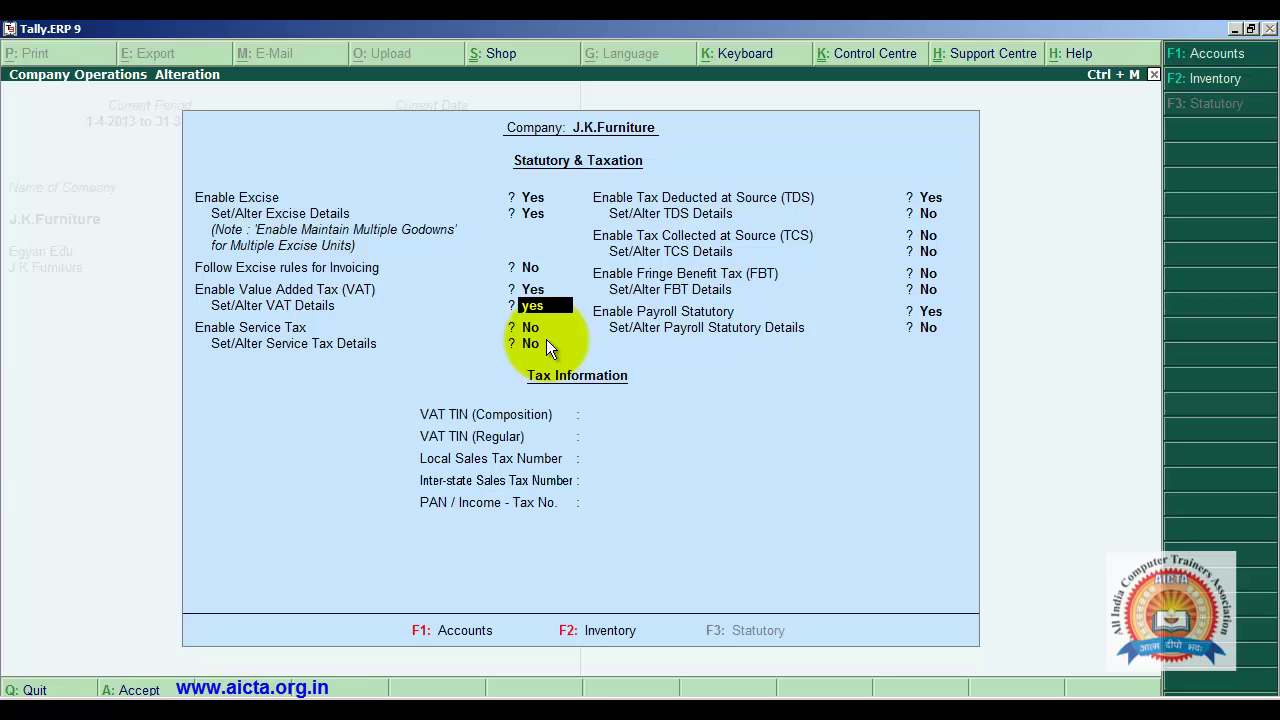
key(Return)
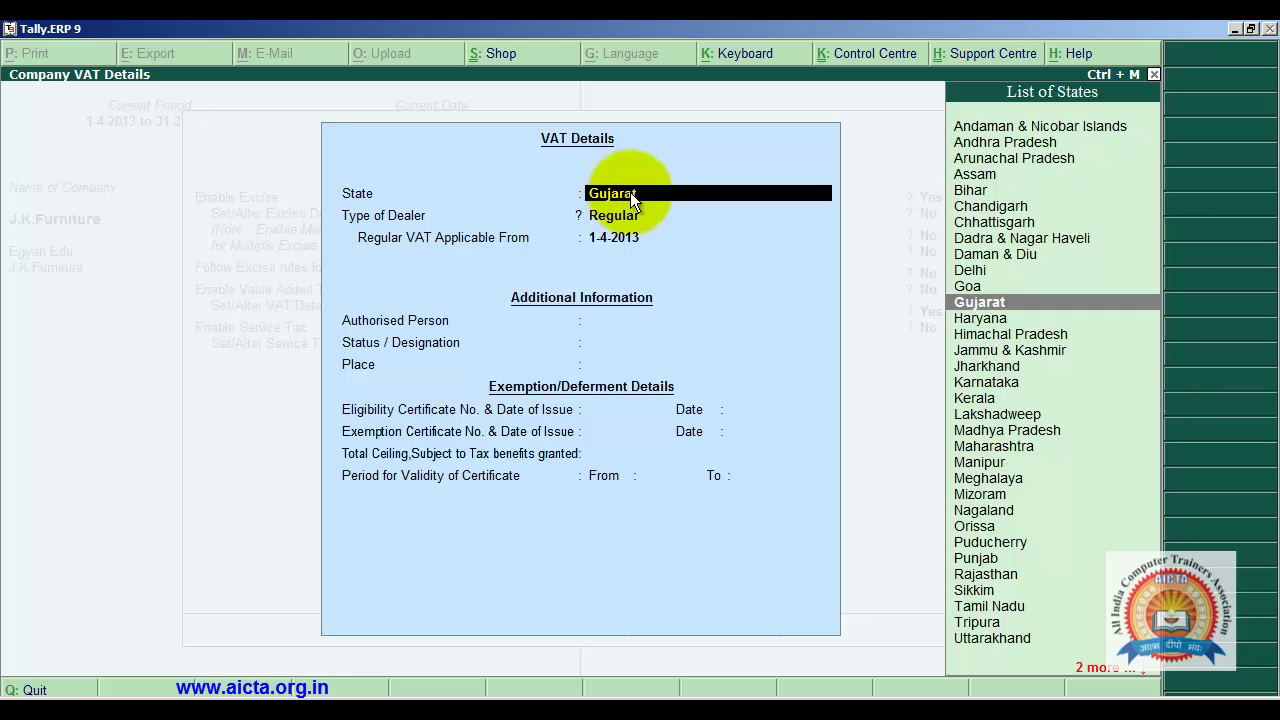
key(Return)
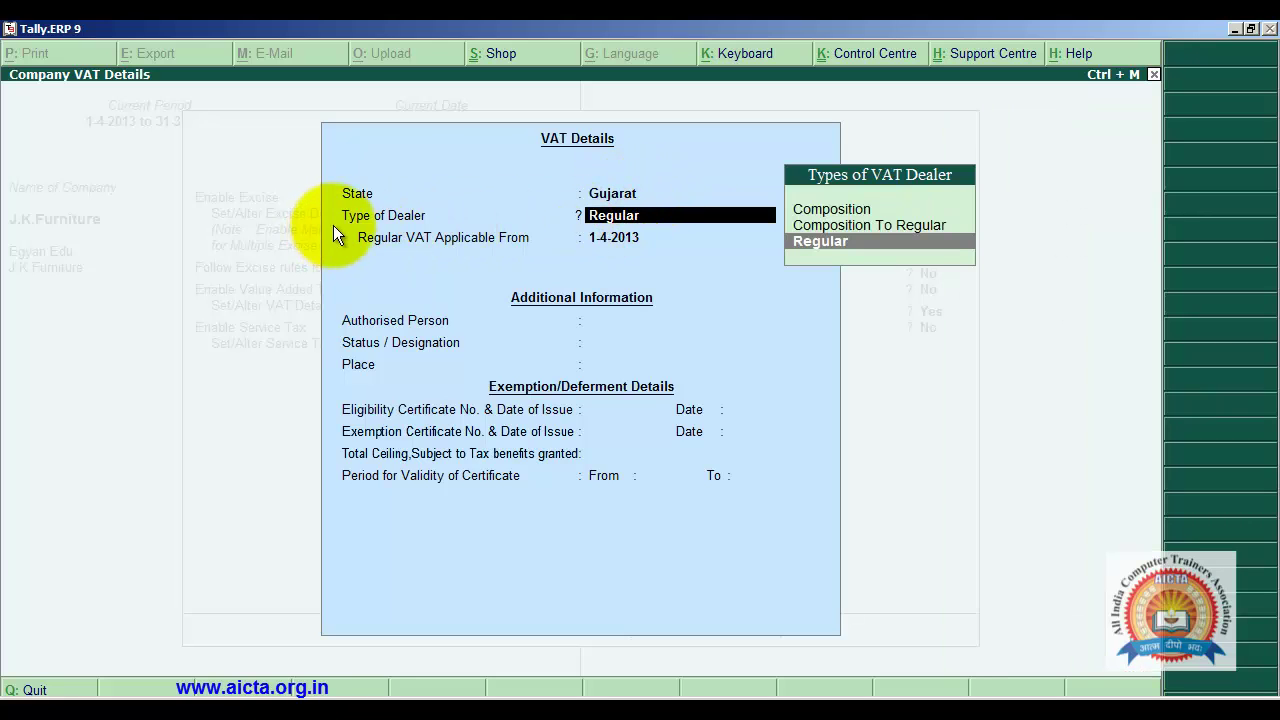
click(822, 245)
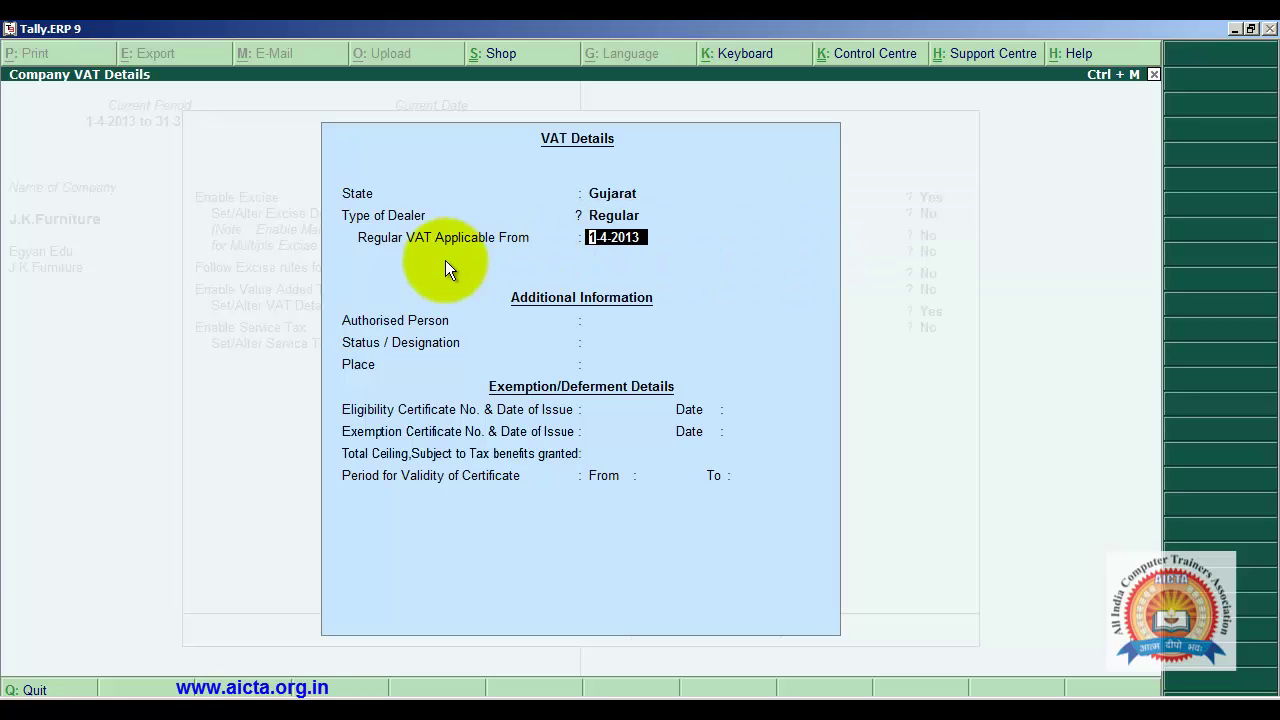
key(Return)
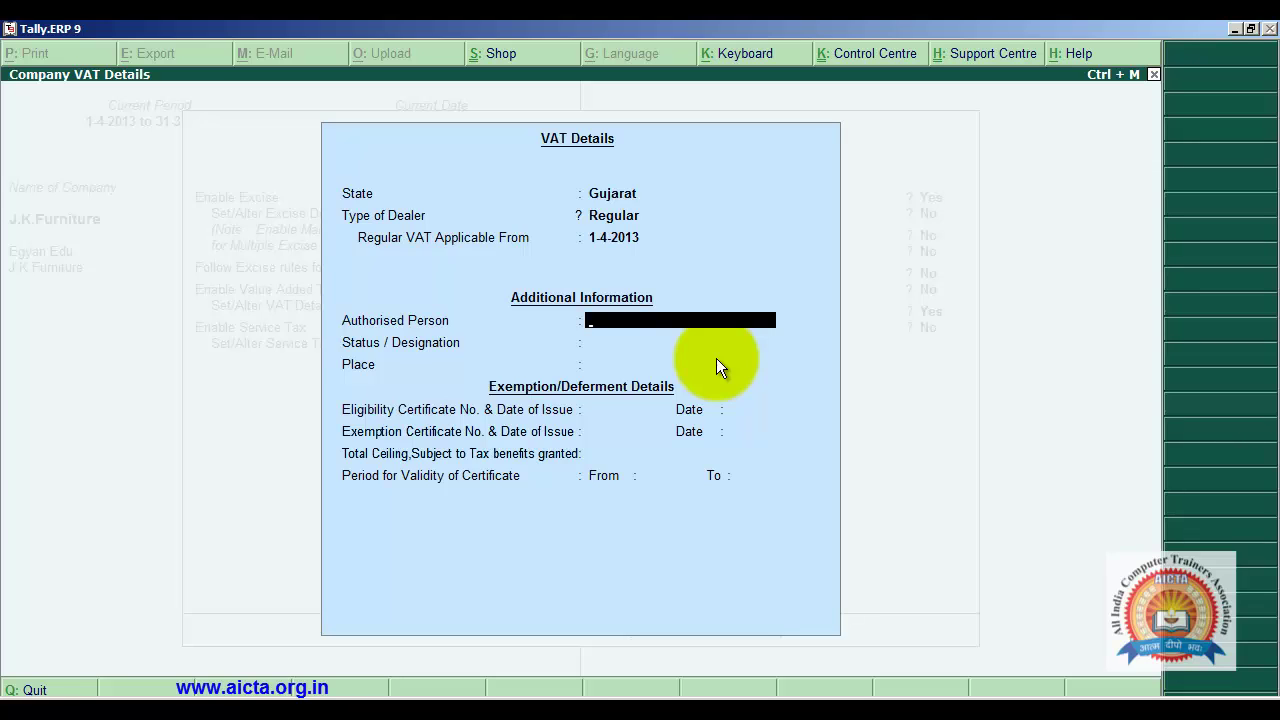
Leave the additional information and exemption/deferment fields blank and complete the VAT details.
key(Return)
key(Return)
key(Return)
key(Return)
key(Return)
key(Return)
key(Return)
key(Return)
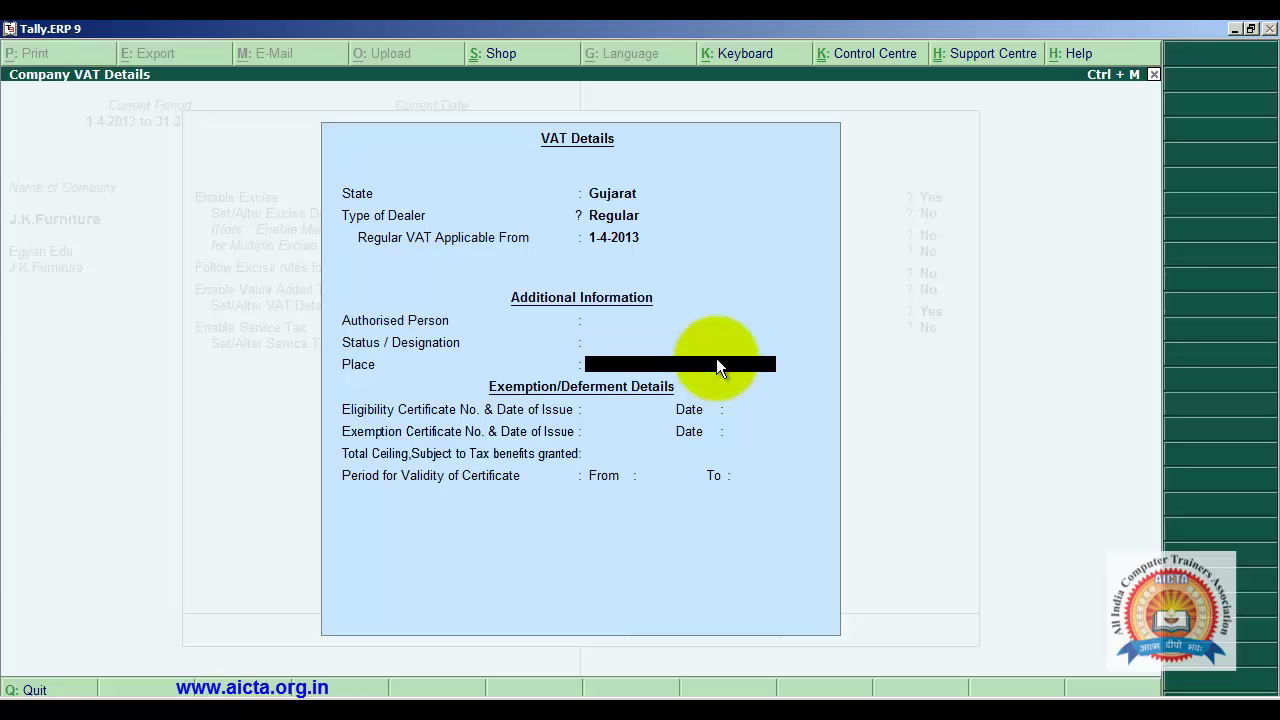
key(Return)
key(Return)
key(Return)
key(Return)
key(Return)
key(Return)
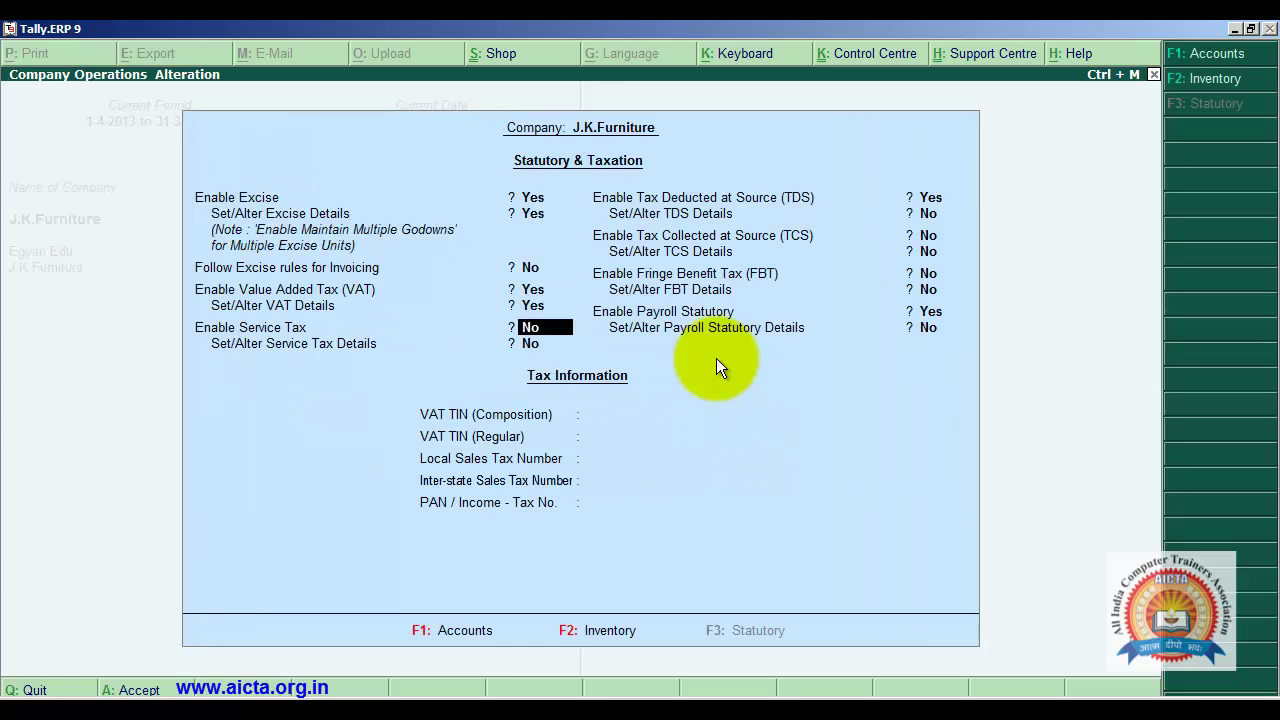
Keep the remaining service tax, TDS, TCS, FBT and payroll settings and return to the Gateway of Tally.
key(Return)
key(Return)
key(Return)
key(Return)
key(Return)
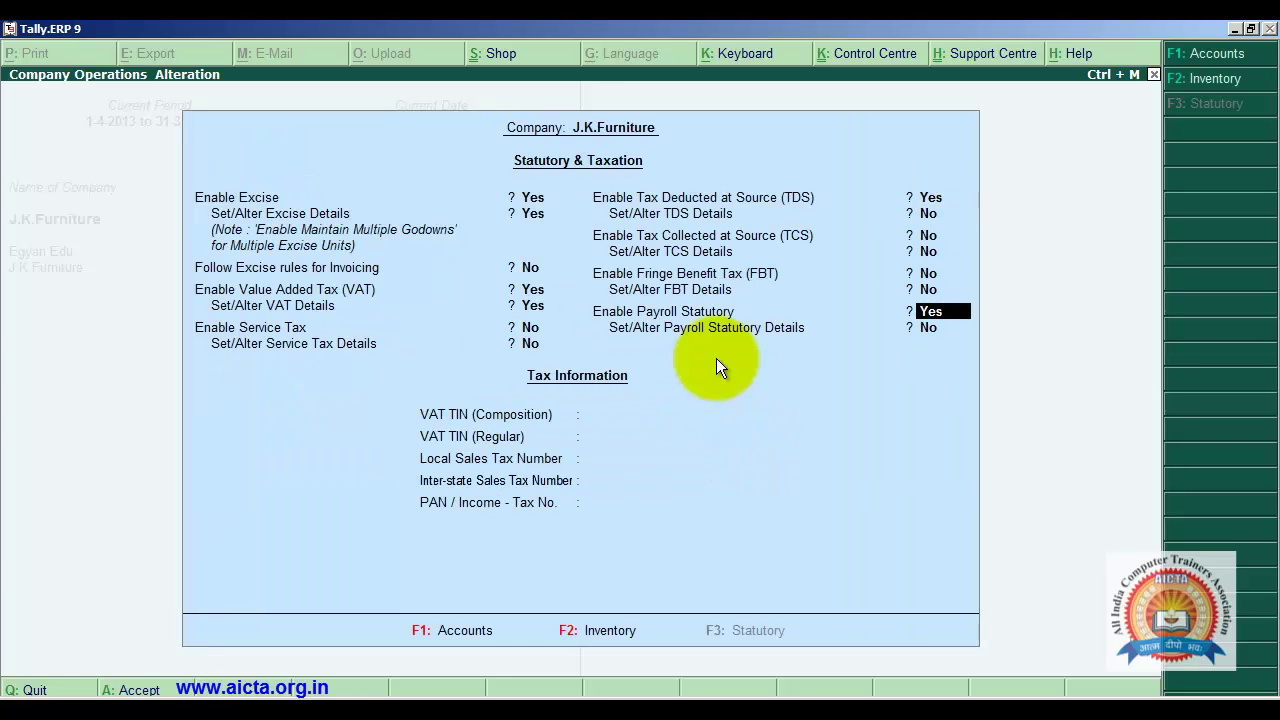
key(Return)
key(Return)
key(Return)
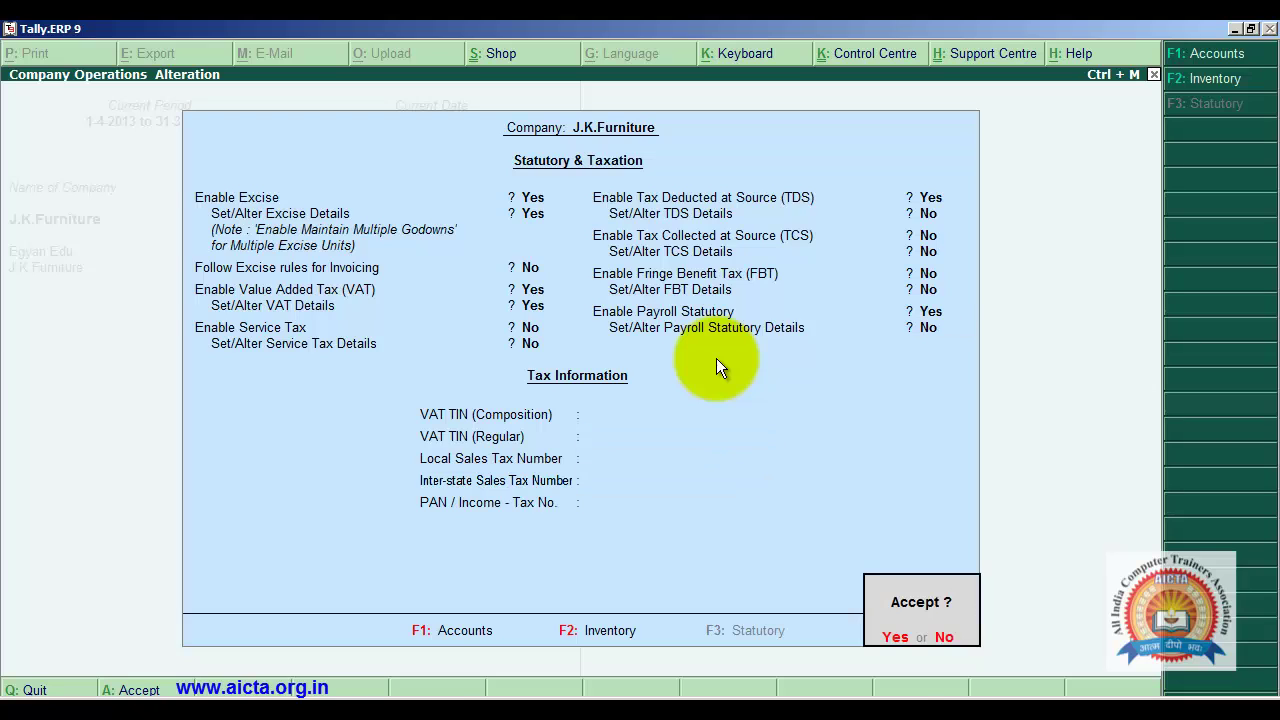
key(Escape)
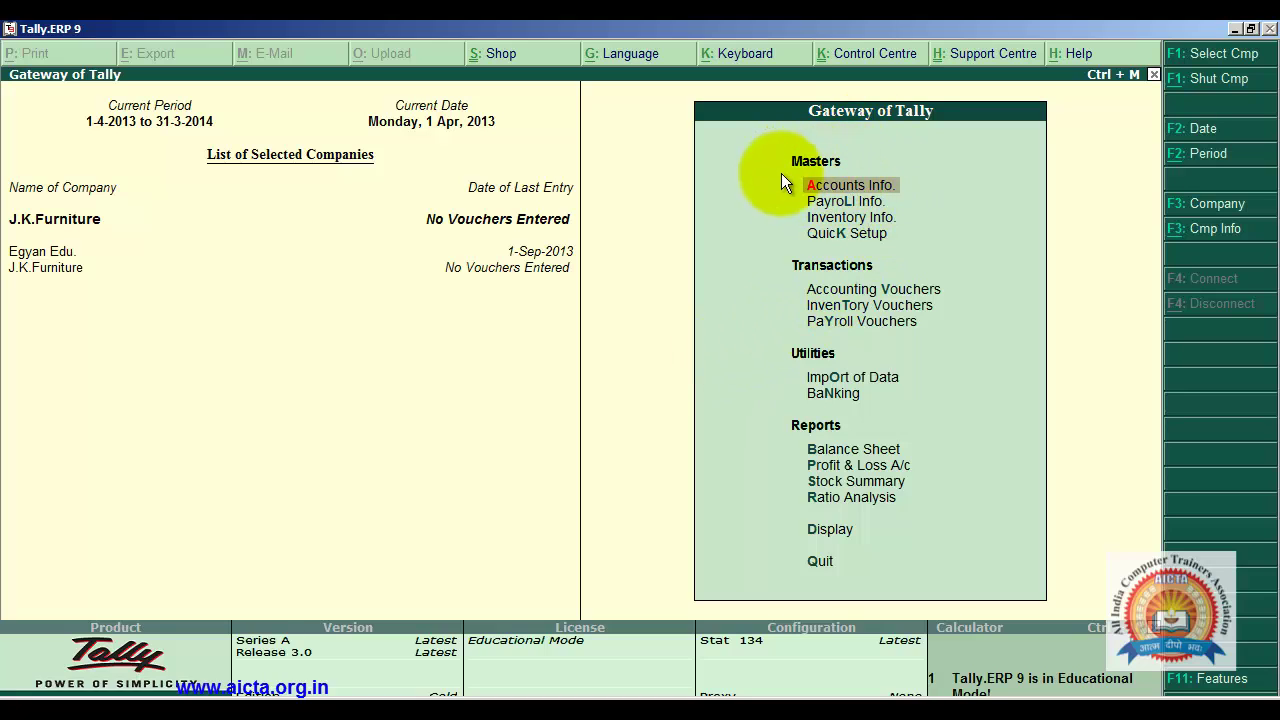
Start a new single ledger named Purchase@4% and place it under the Purchase Accounts group.
click(861, 185)
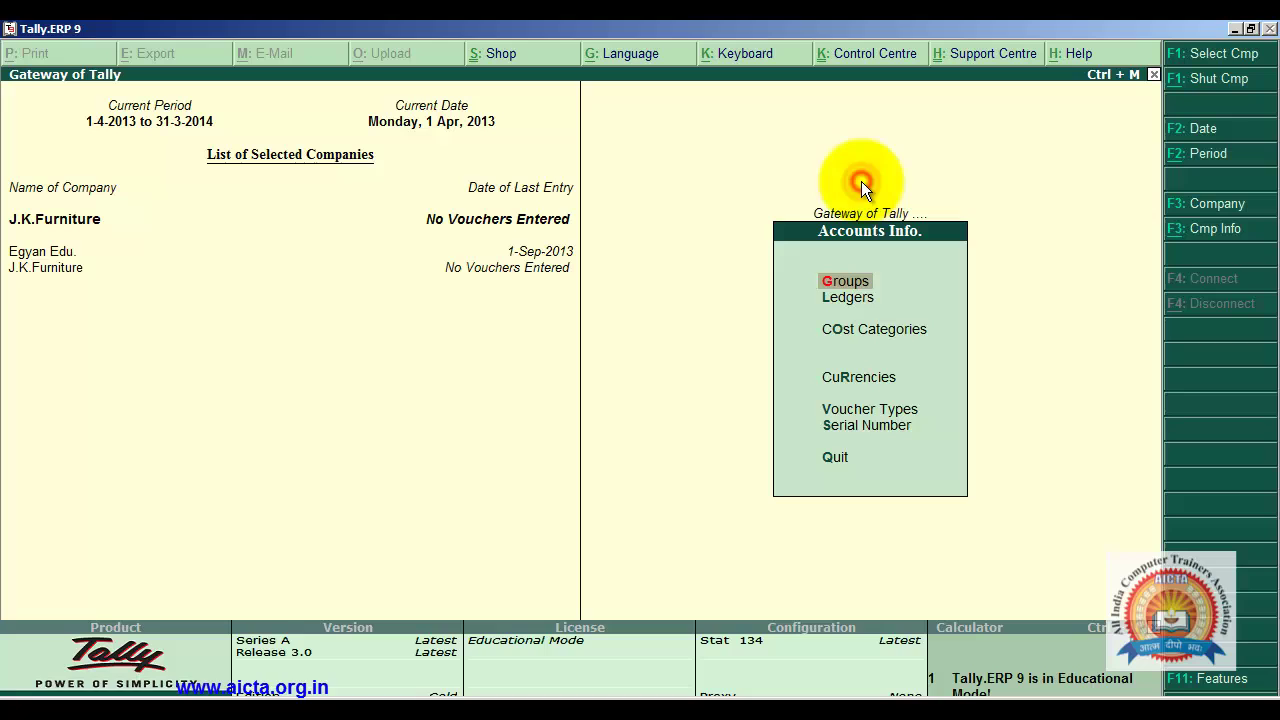
click(855, 298)
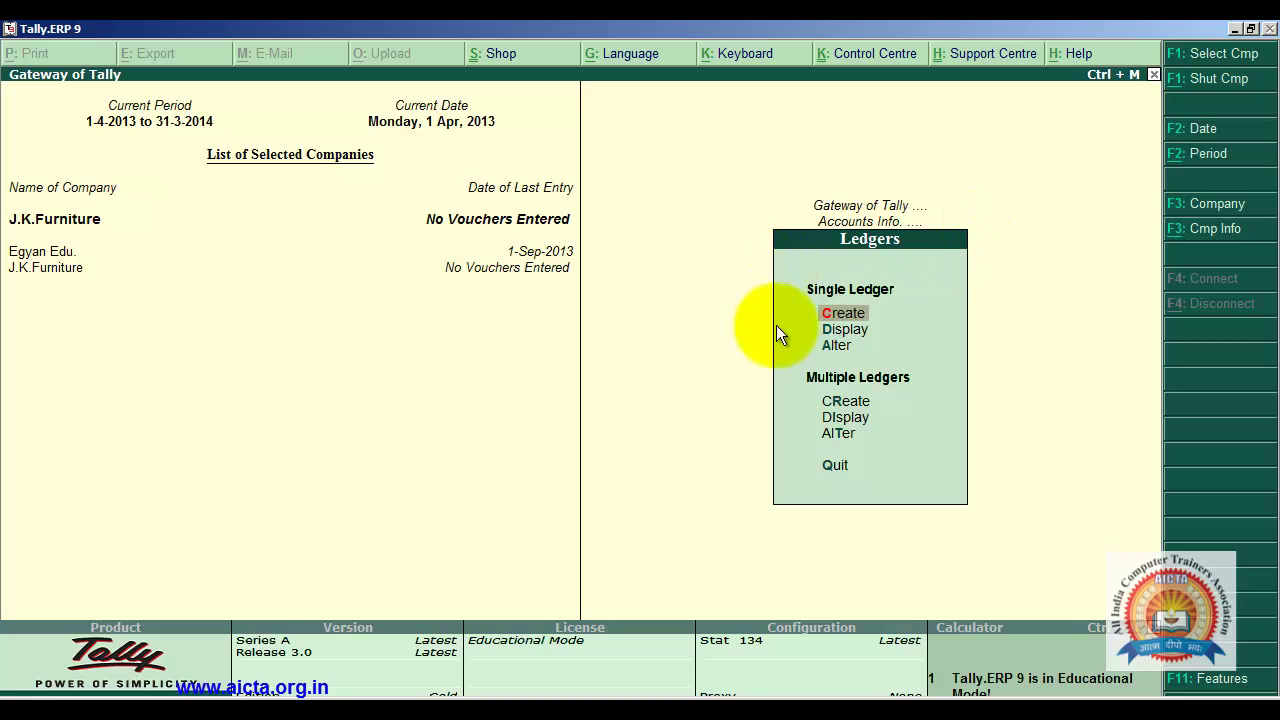
click(832, 316)
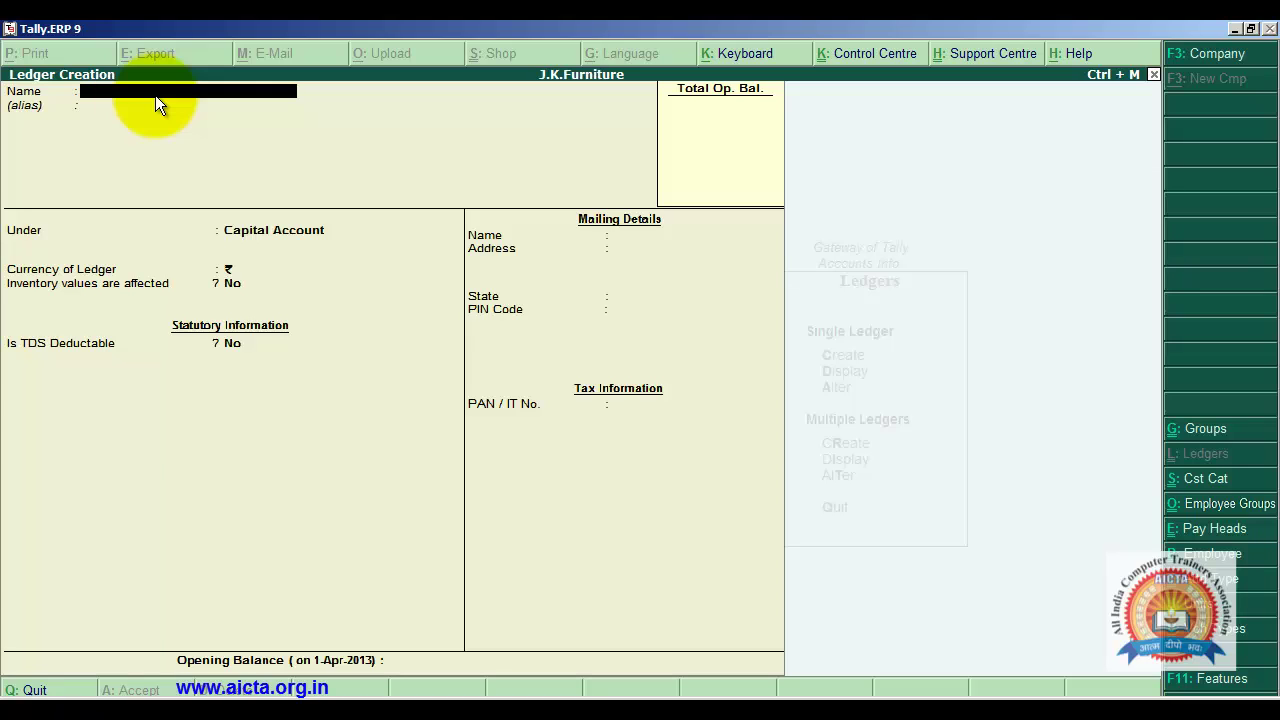
text(Purchase@4%)
key(Return)
key(Return)
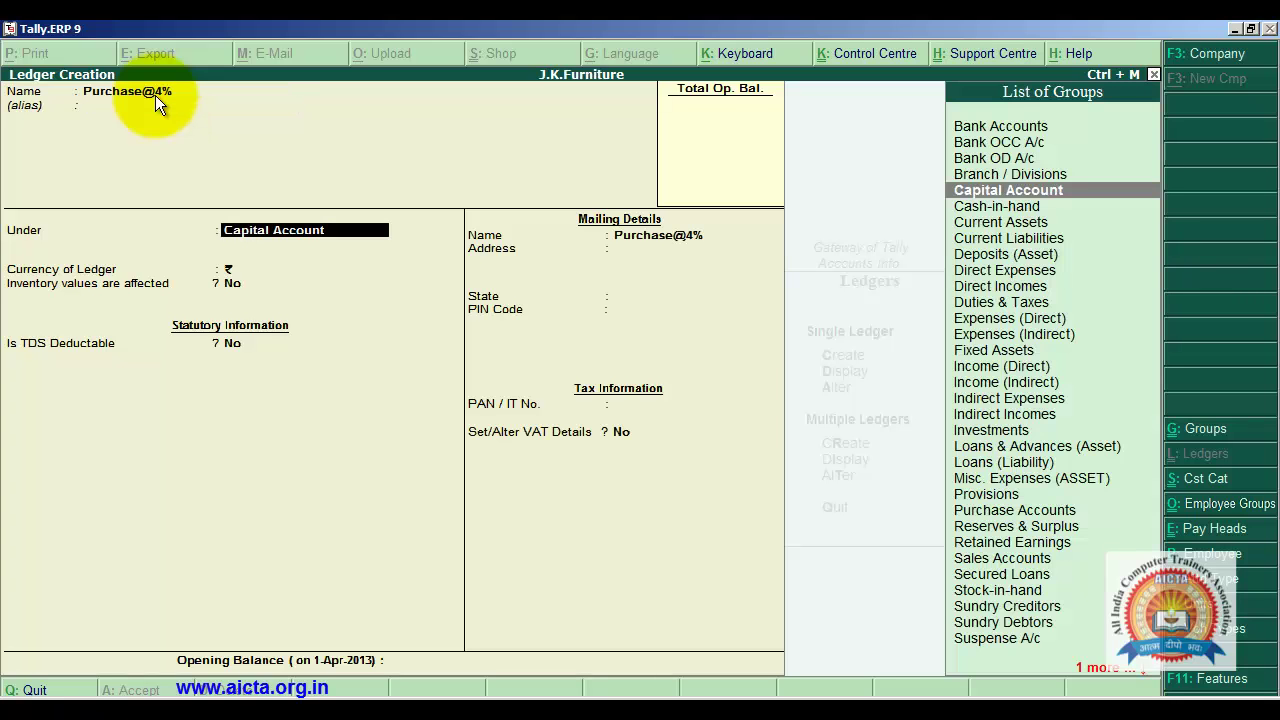
text(P)
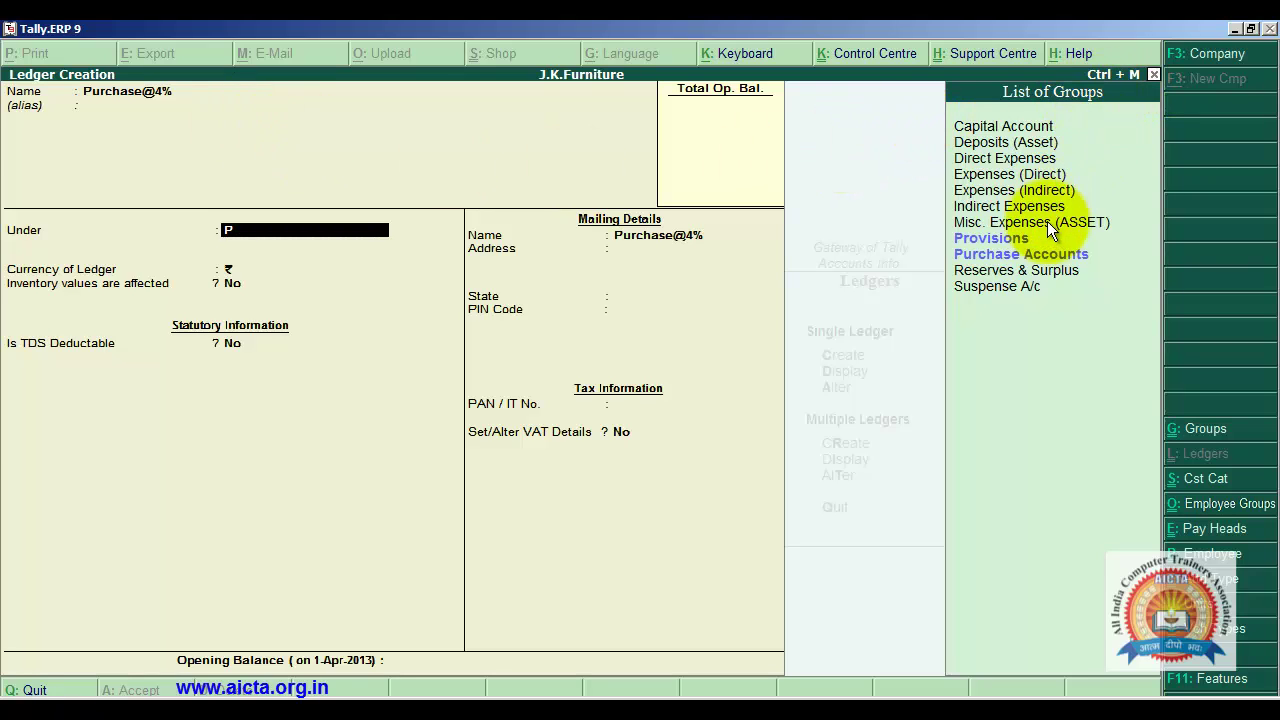
click(1060, 257)
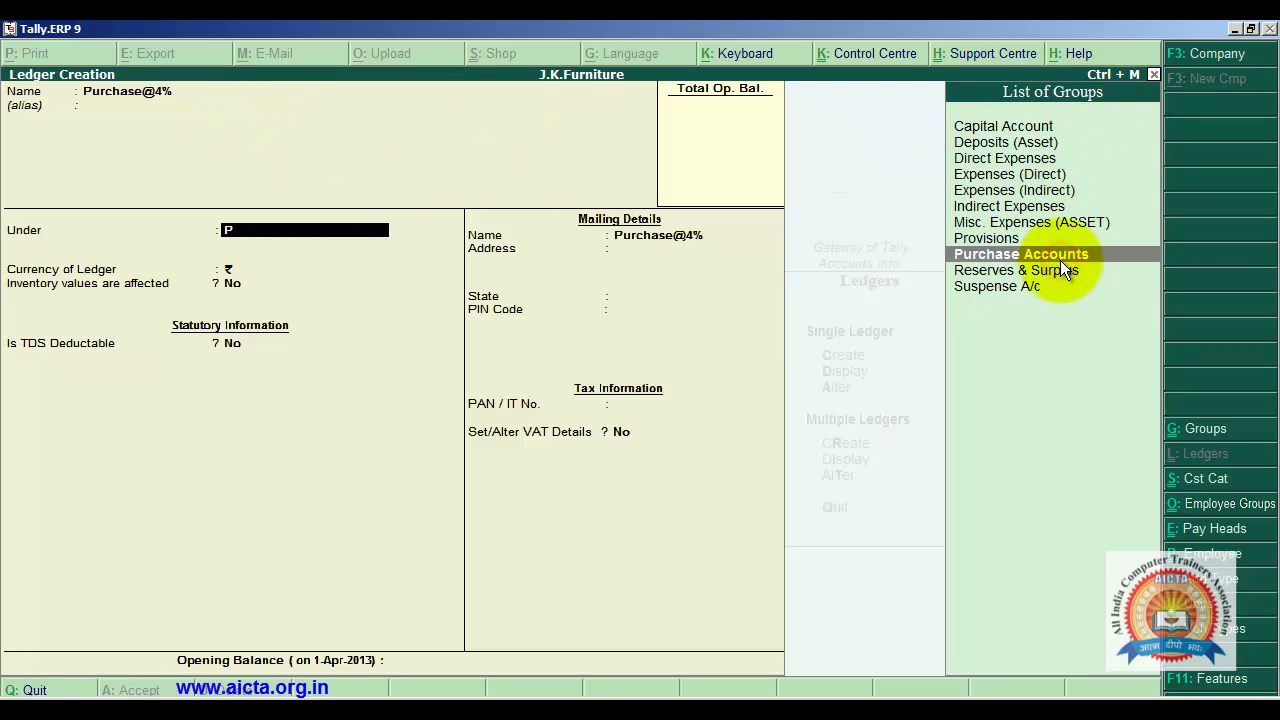
click(1060, 259)
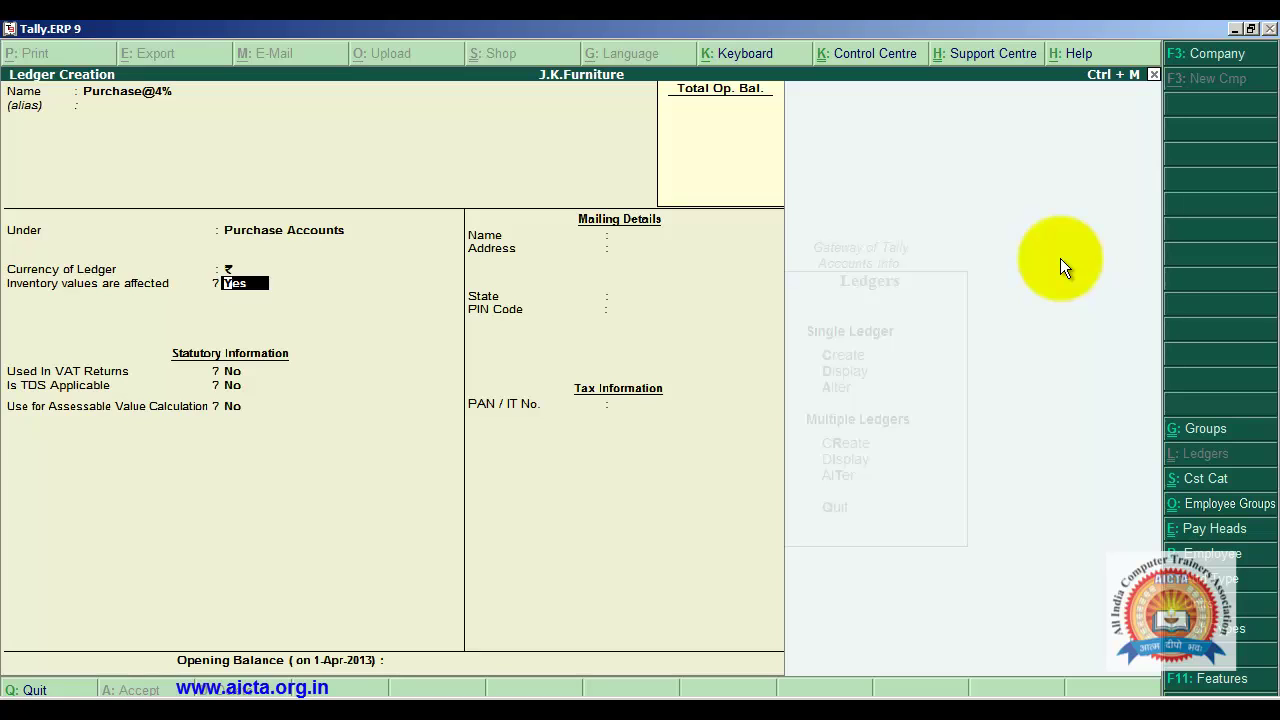
Keep inventory values affected and use the purchase ledger in VAT returns with the VAT/Tax class Purchases @ 4%.
key(Return)
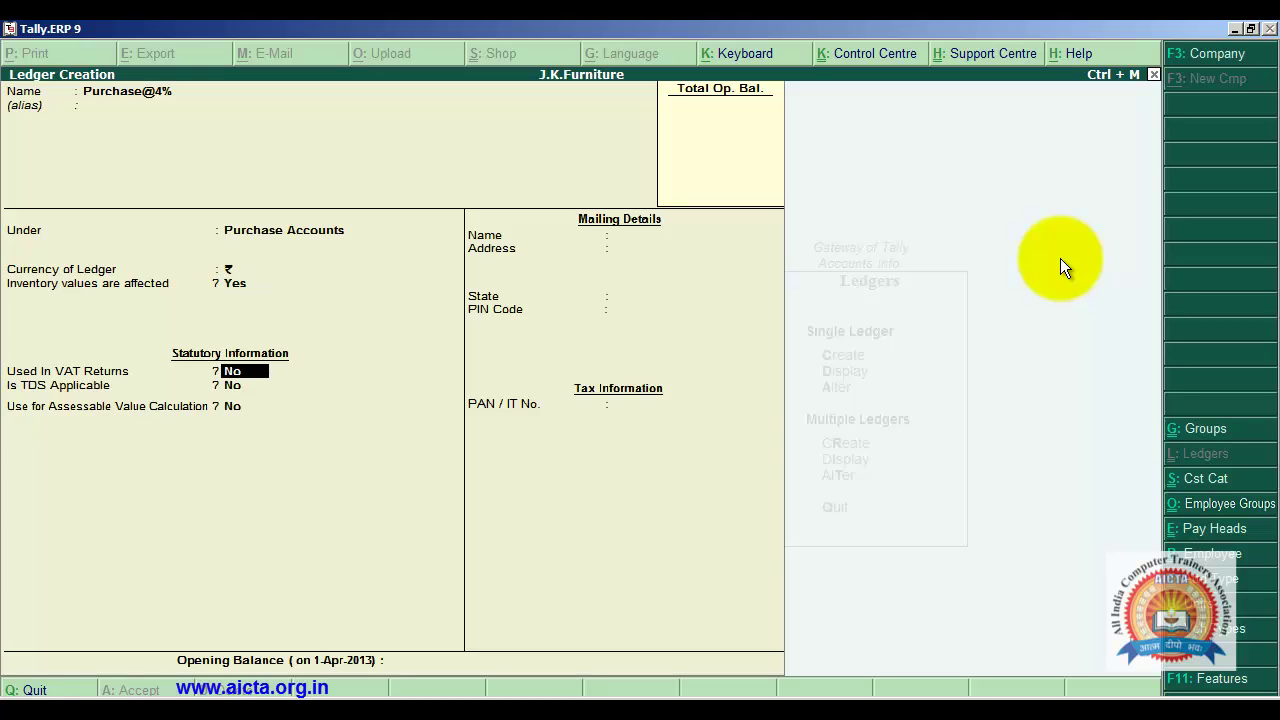
text(yes)
key(Return)
text(P)
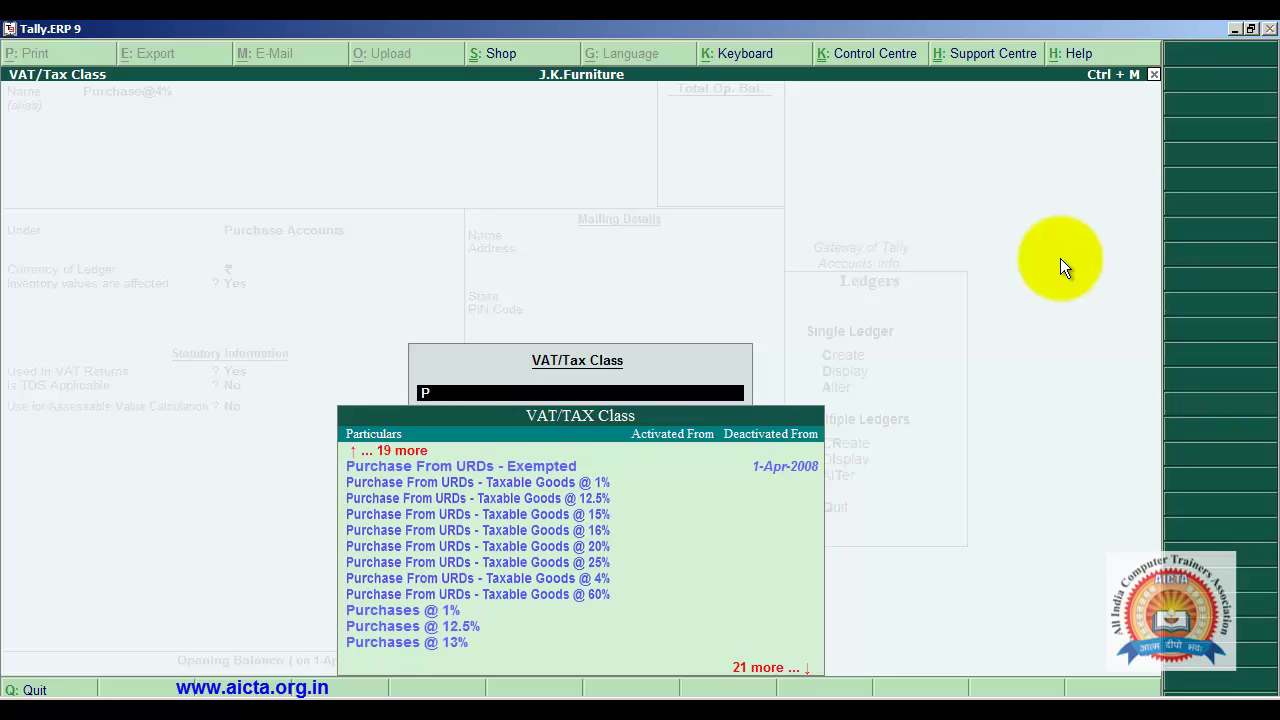
key(Down)
key(Down)
key(Down)
key(Down)
key(Down)
key(Down)
key(Down)
key(Down)
key(Down)
key(Down)
key(Down)
key(Down)
key(Down)
key(Down)
key(Down)
key(Down)
key(Down)
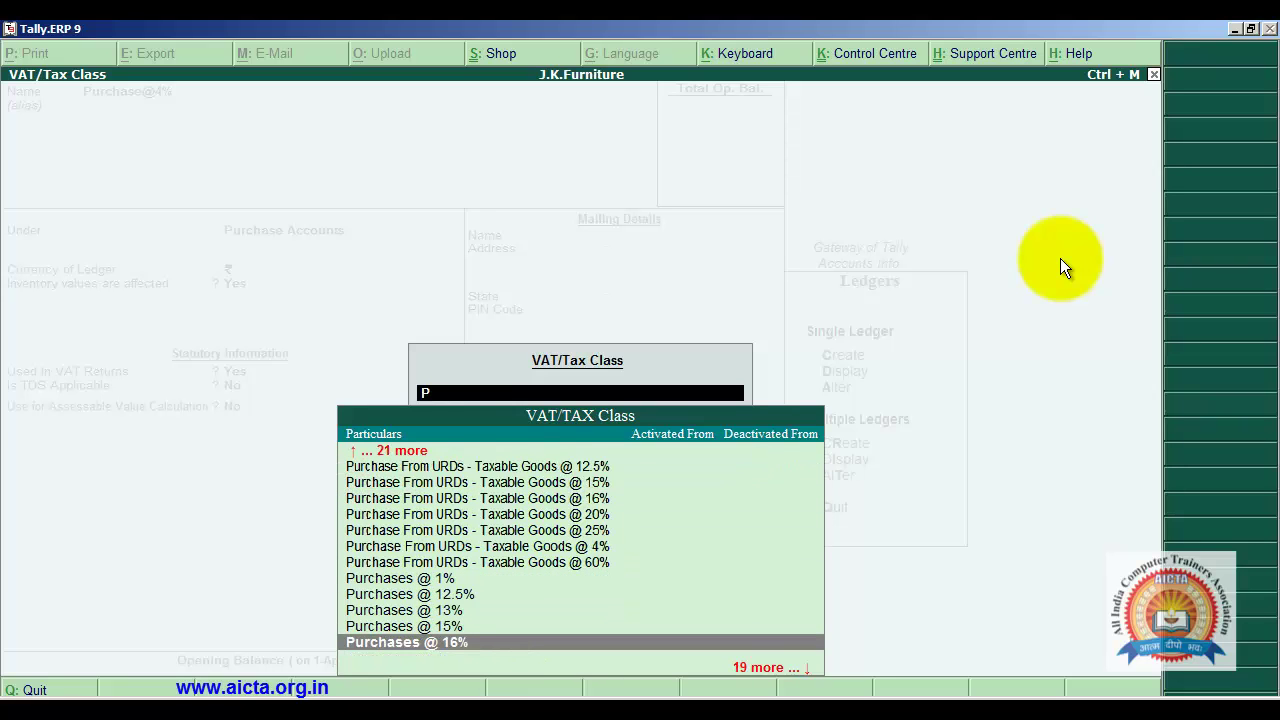
key(Down)
key(Down)
key(Down)
key(Down)
key(Down)
key(Down)
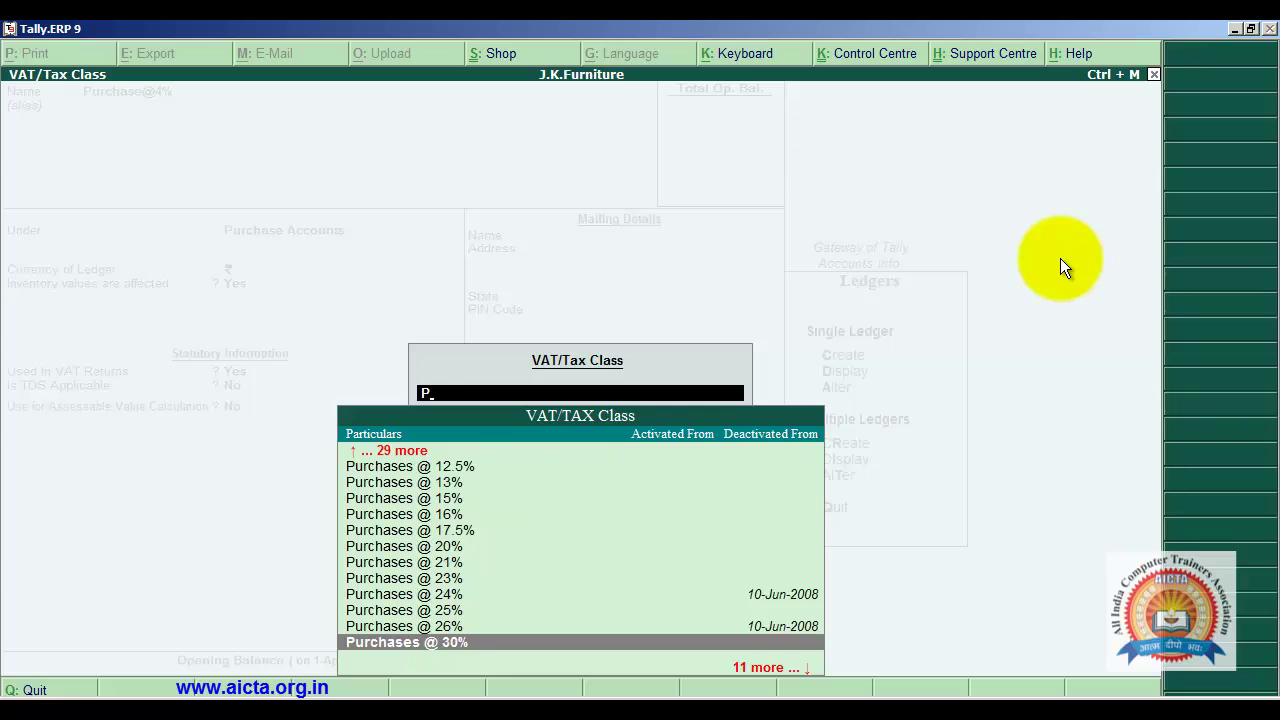
key(Up)
key(Up)
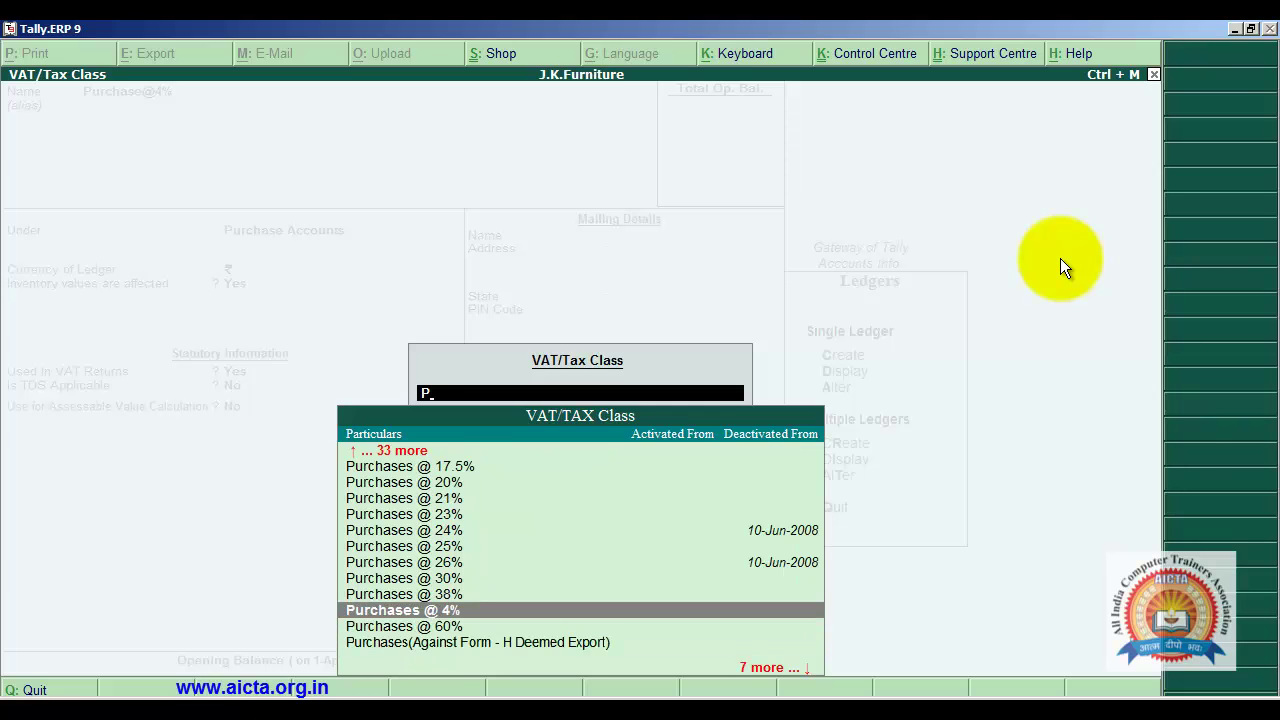
key(Return)
Keep TDS and assessable value calculation at No, leave the opening balance blank and save the purchase ledger.
key(Return)
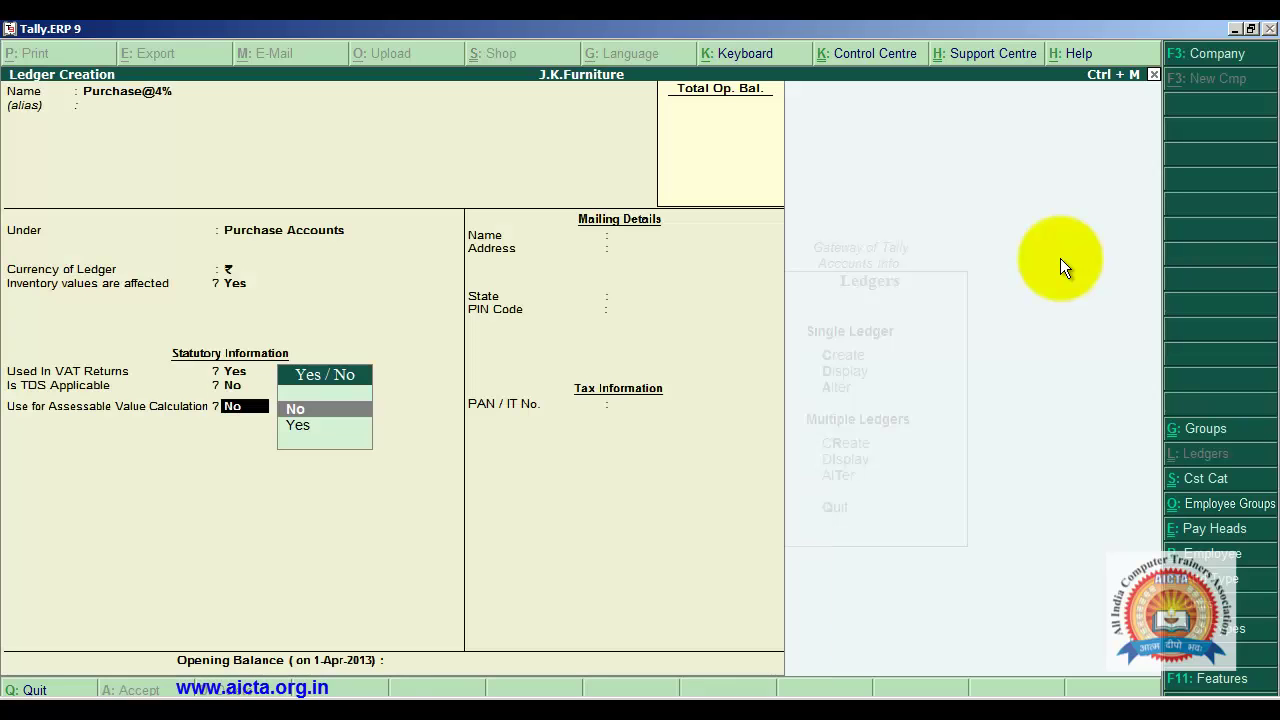
key(Return)
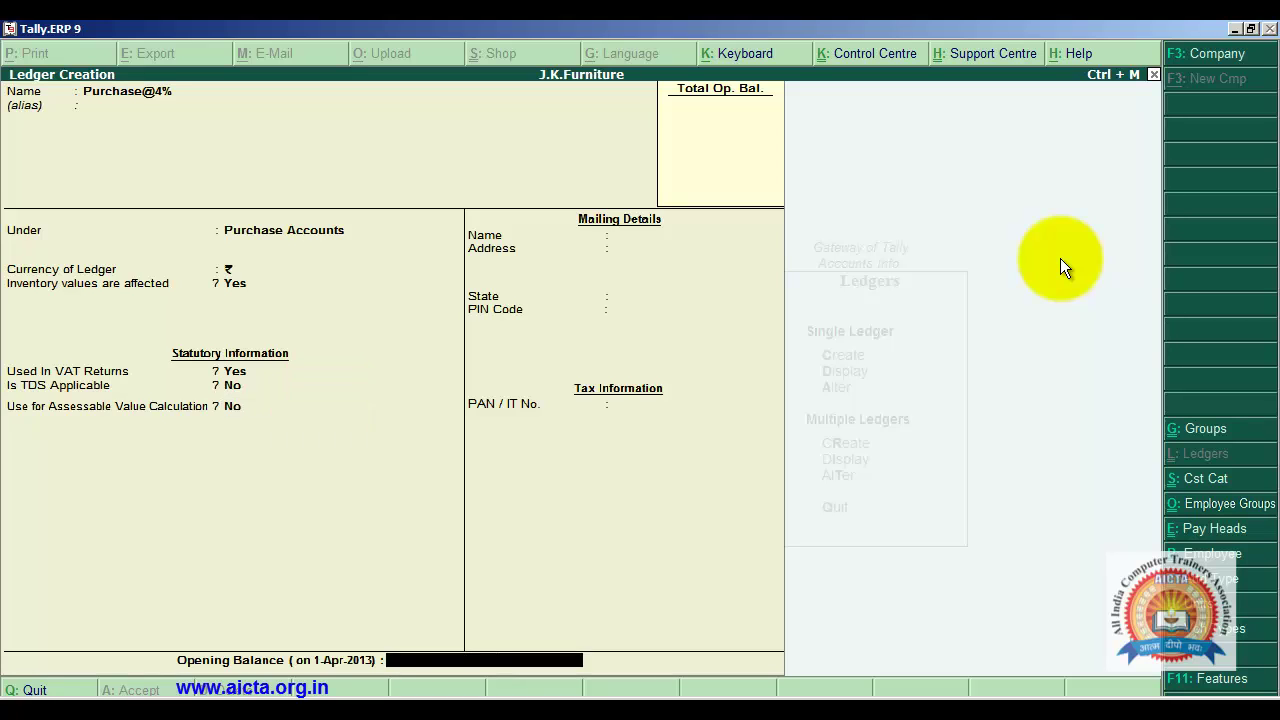
key(Return)
key(Return)
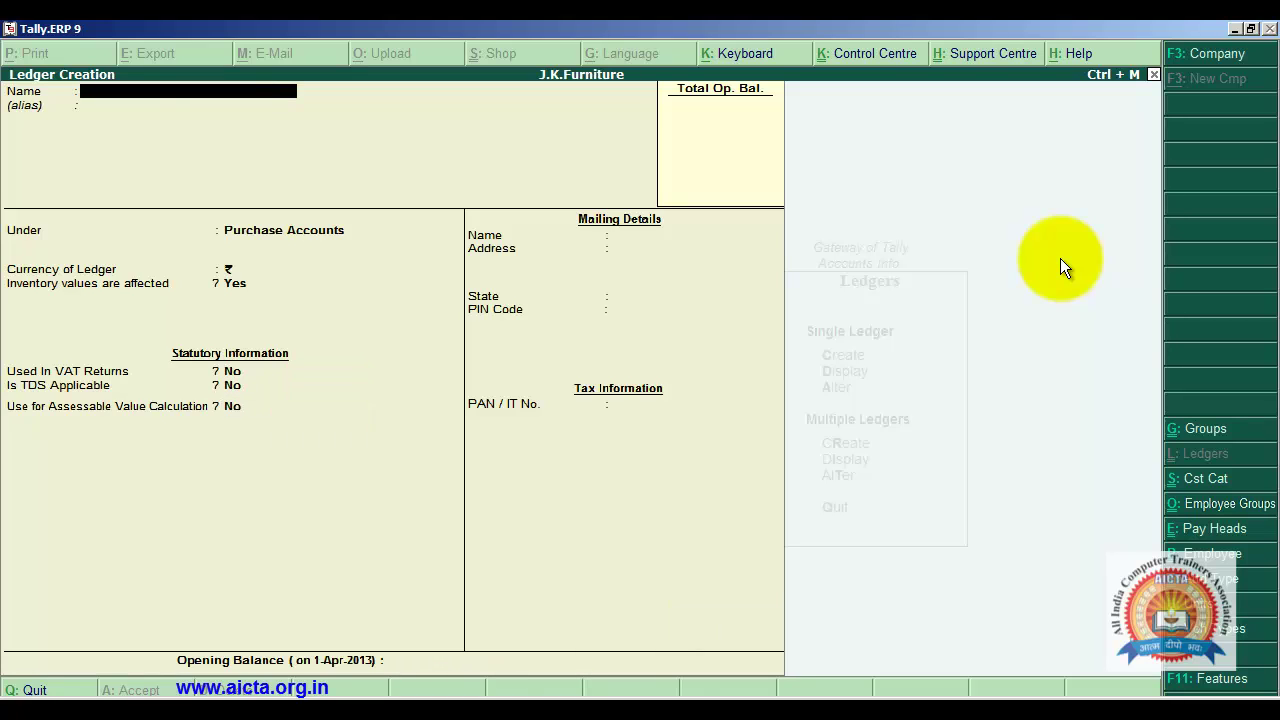
Name the next ledger Sales @4% and place it under the Sales Accounts group.
text(Sales @4%)
key(Return)
key(Return)
text(S)
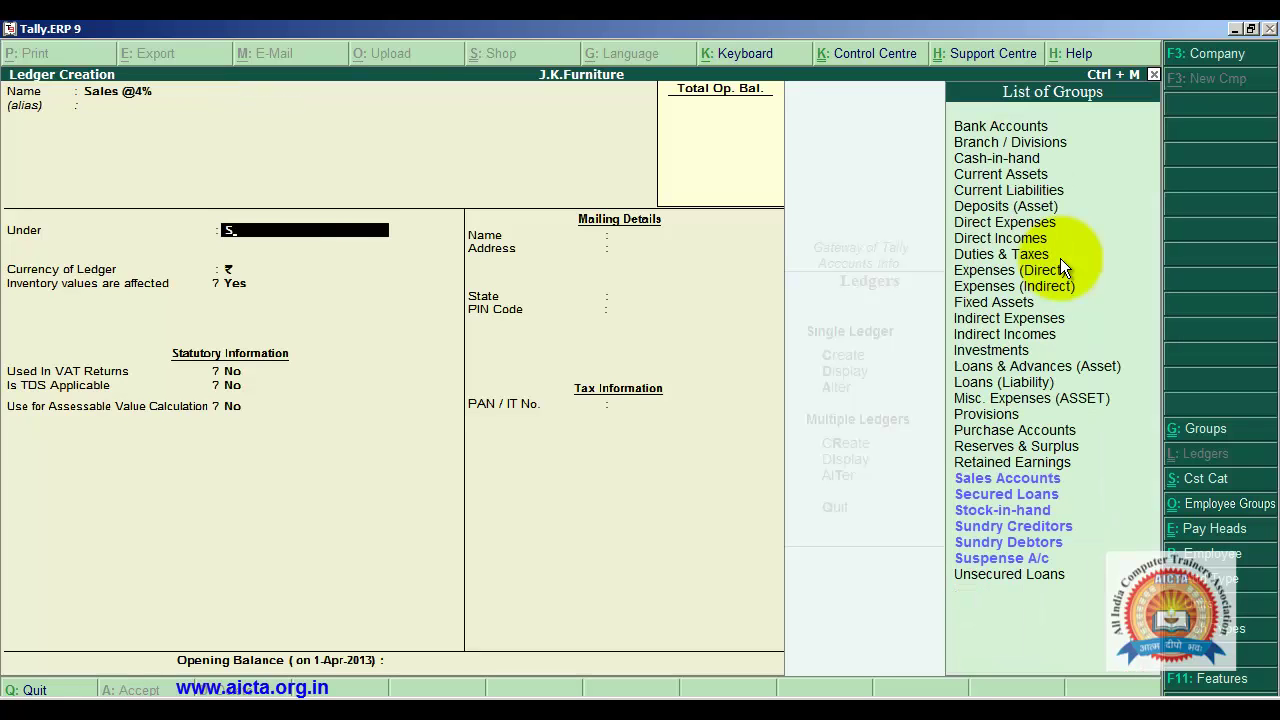
text(a)
key(Return)
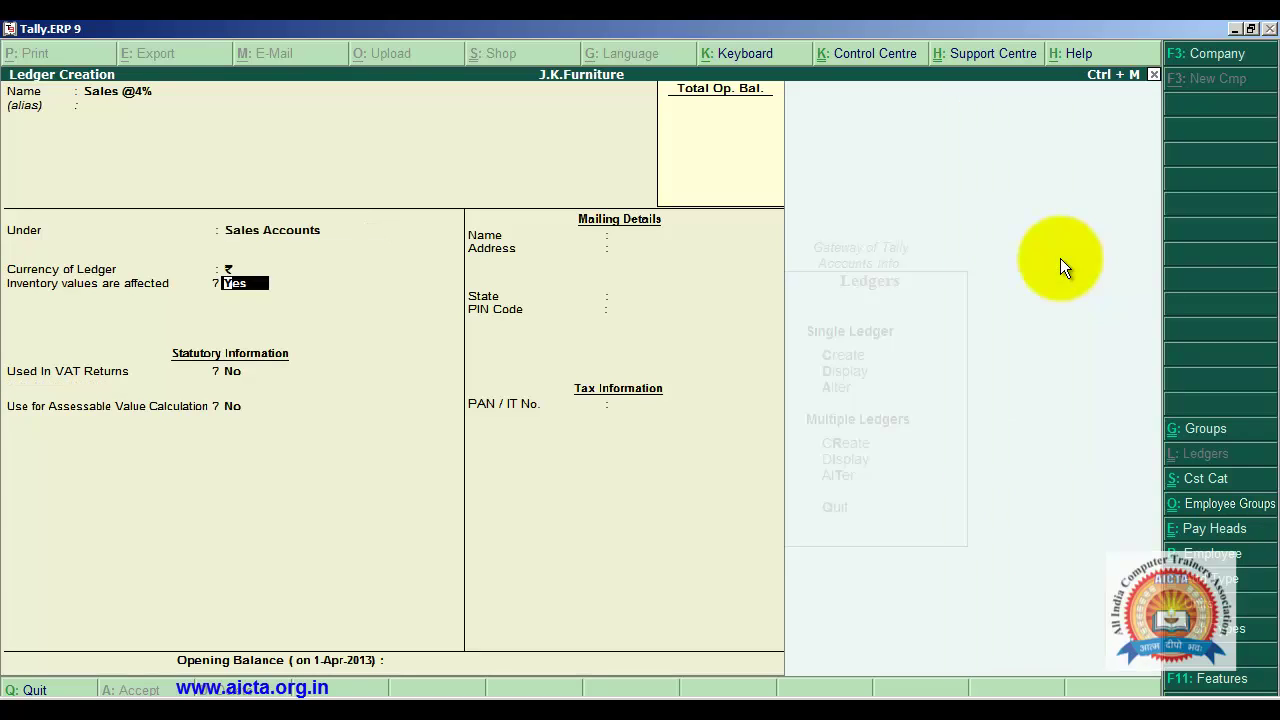
Keep inventory values affected and use the sales ledger in VAT returns with the VAT/Tax class Sales @ 4%.
key(Return)
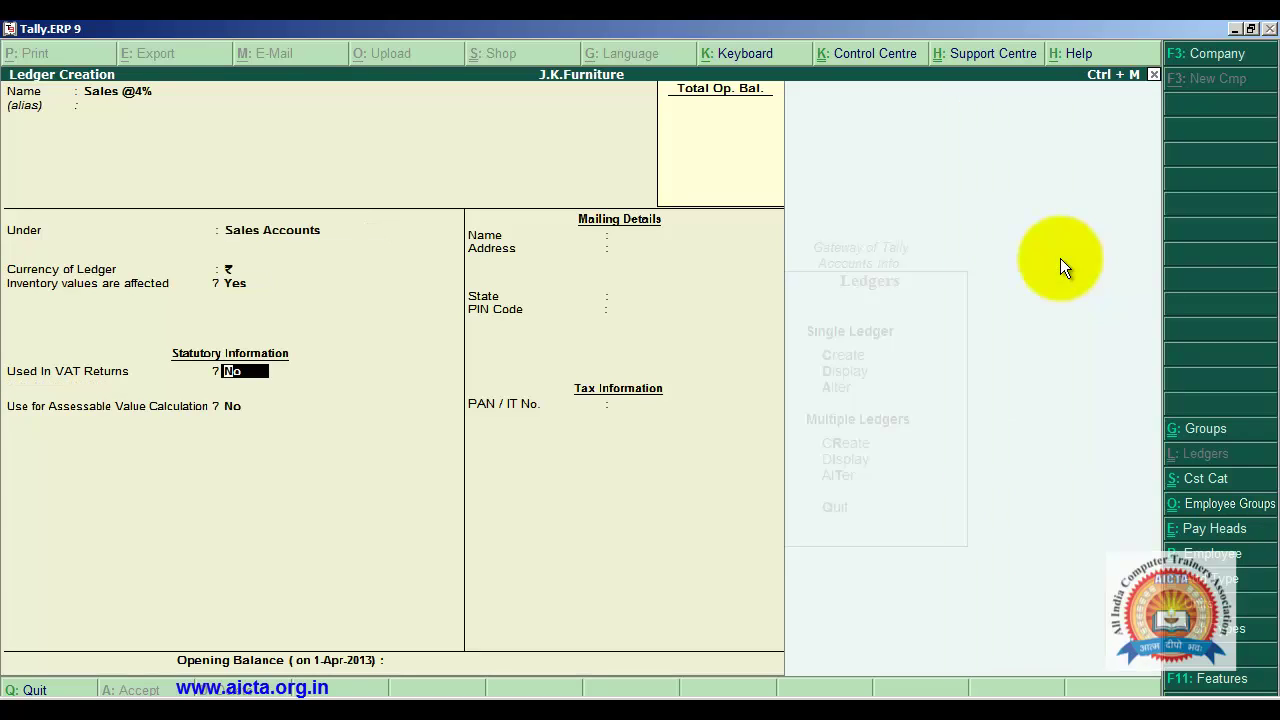
text(ye)
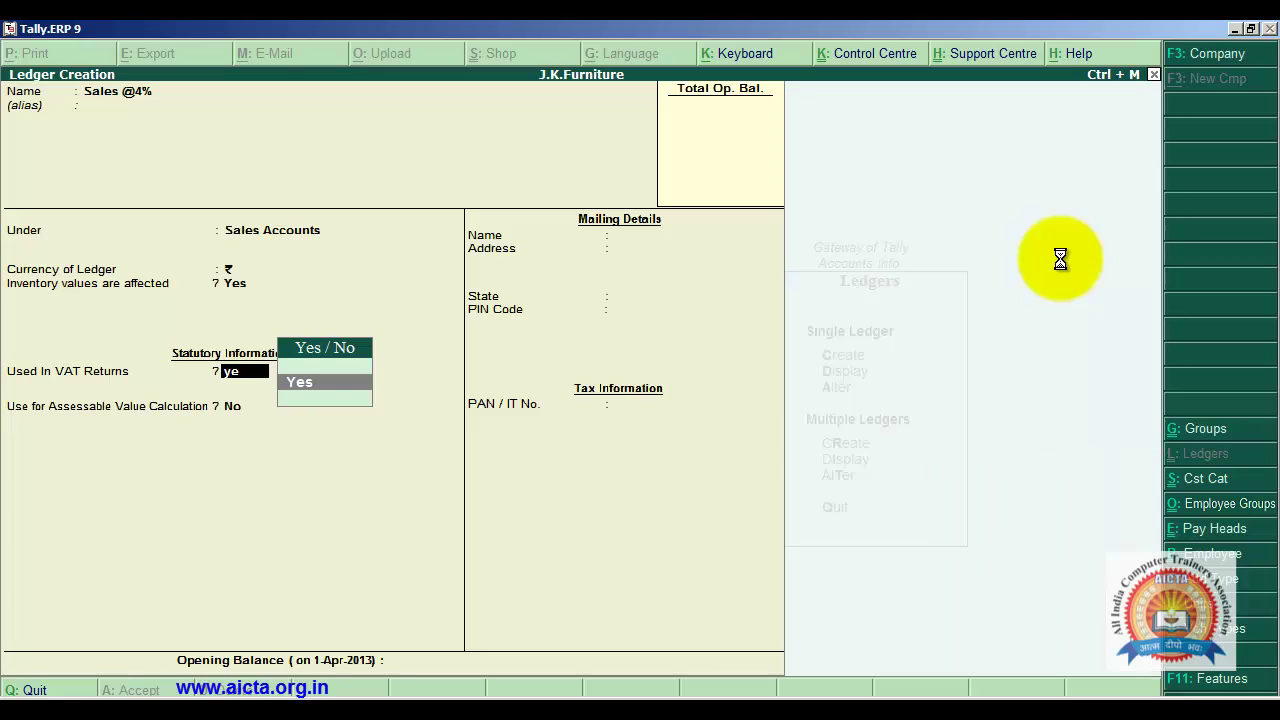
key(Return)
text(Sa)
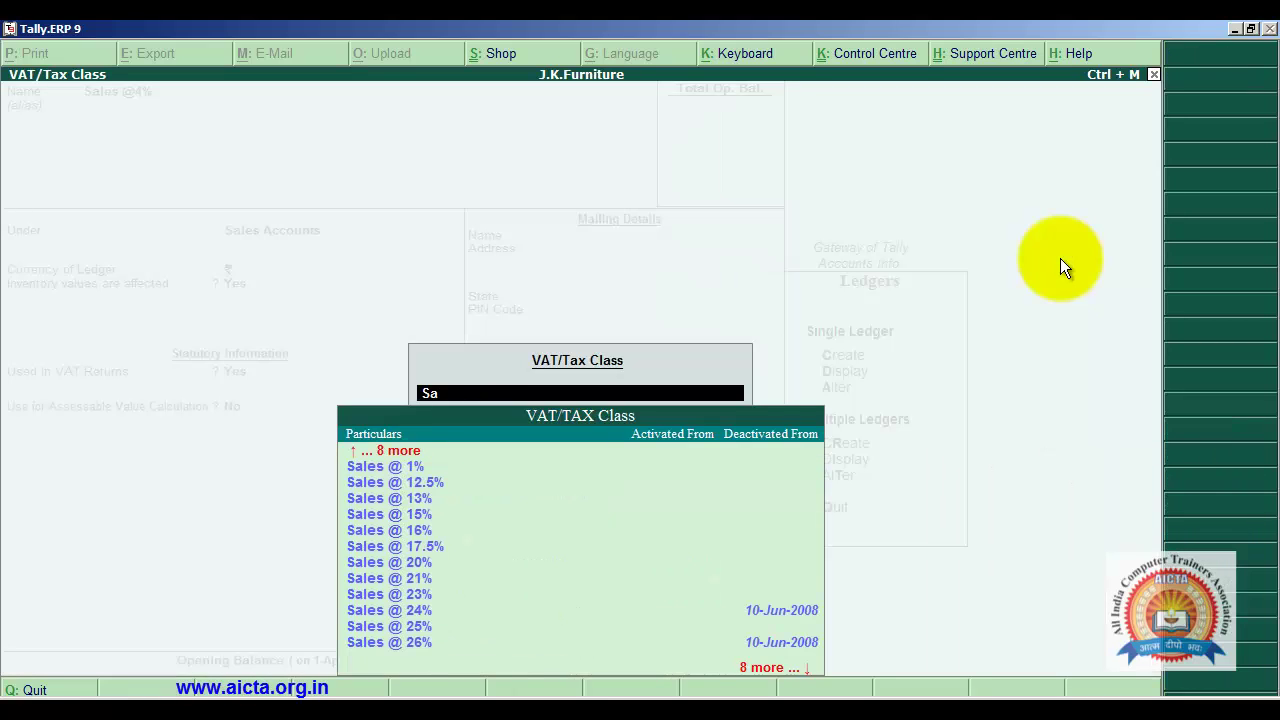
text(l)
key(Down)
key(Down)
key(Down)
key(Down)
key(Down)
key(Down)
key(Down)
key(Down)
key(Down)
key(Down)
key(Down)
key(Down)
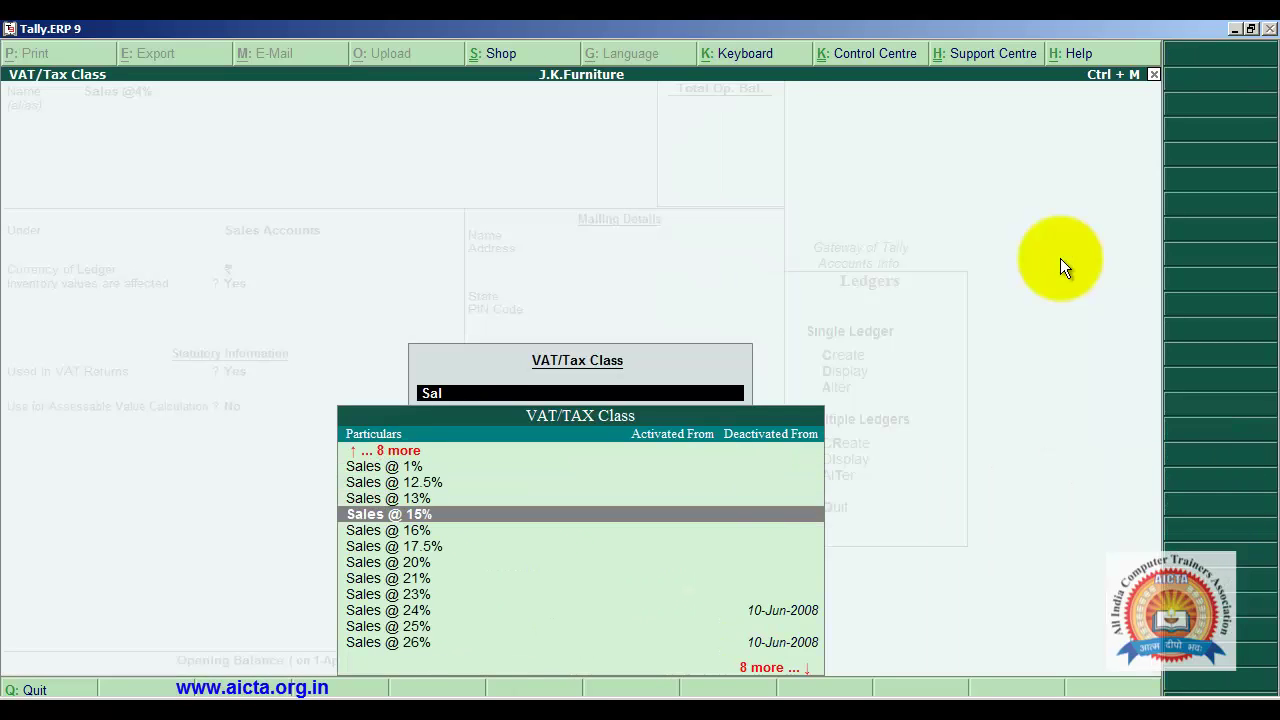
key(Down)
key(Down)
key(Down)
key(Down)
key(Down)
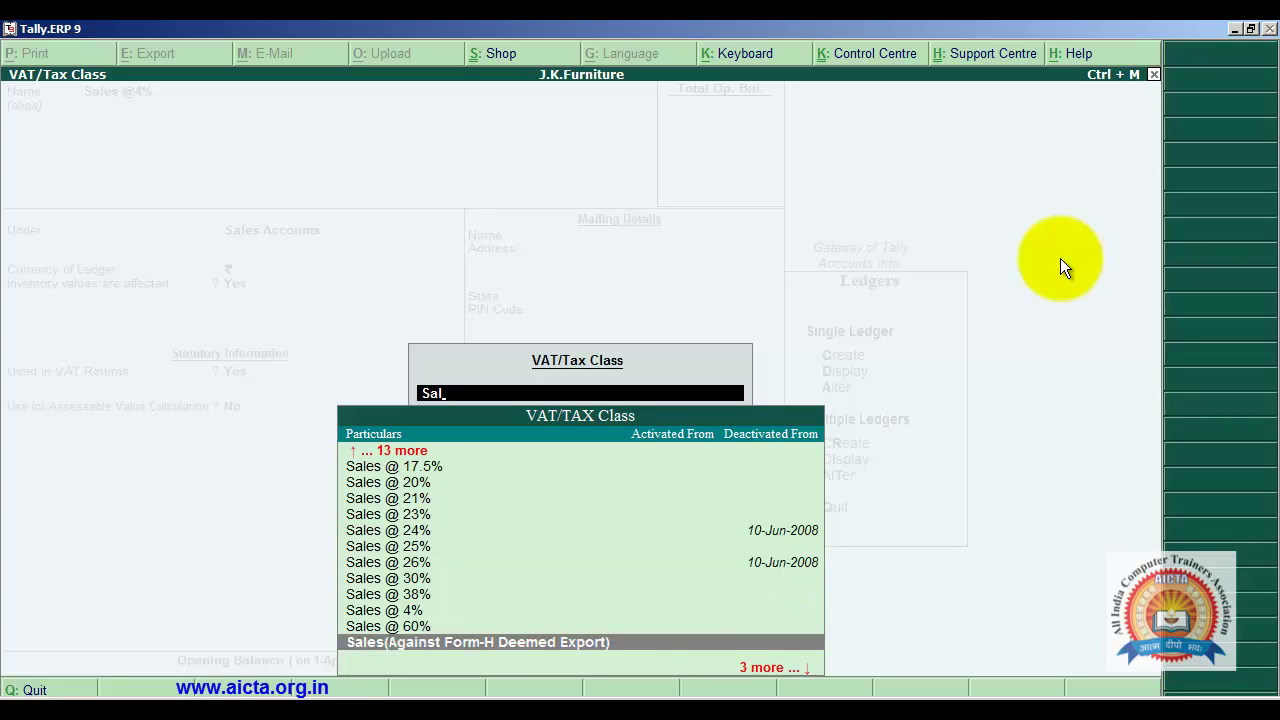
key(Up)
key(Up)
key(Return)
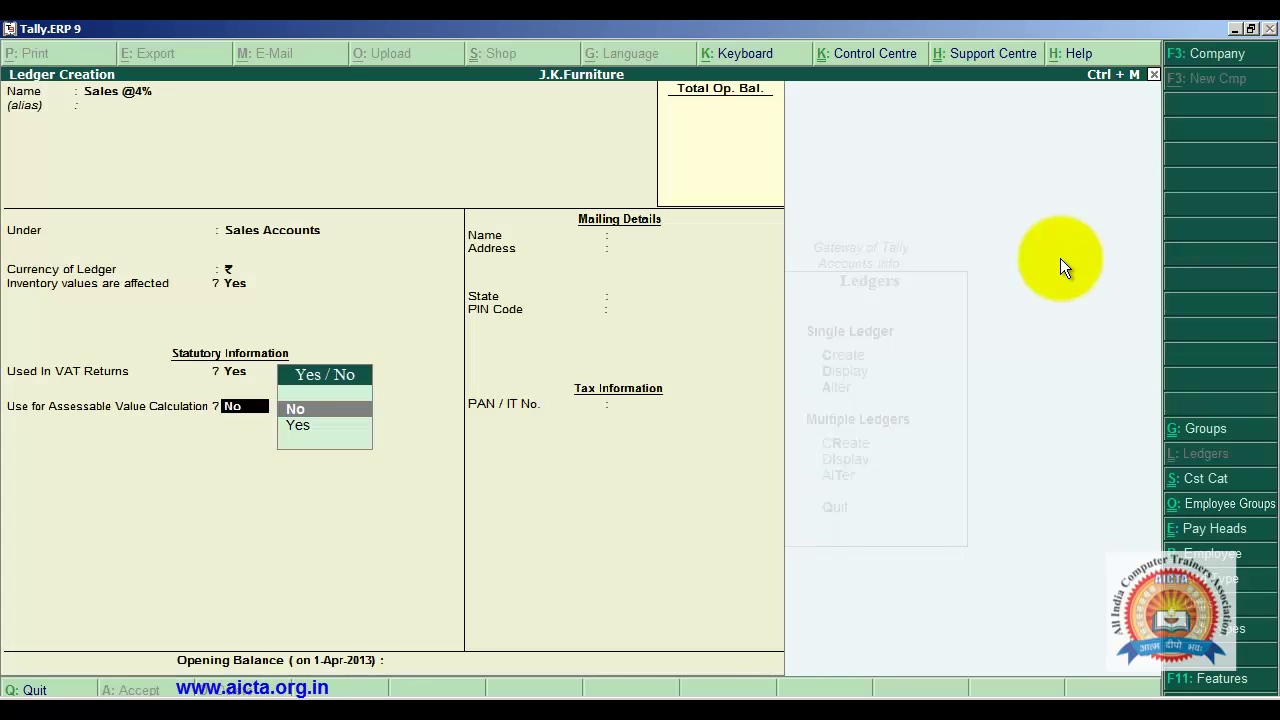
Keep assessable value calculation at No, leave the opening balance blank and save the sales ledger.
key(Return)
key(Return)
key(Return)
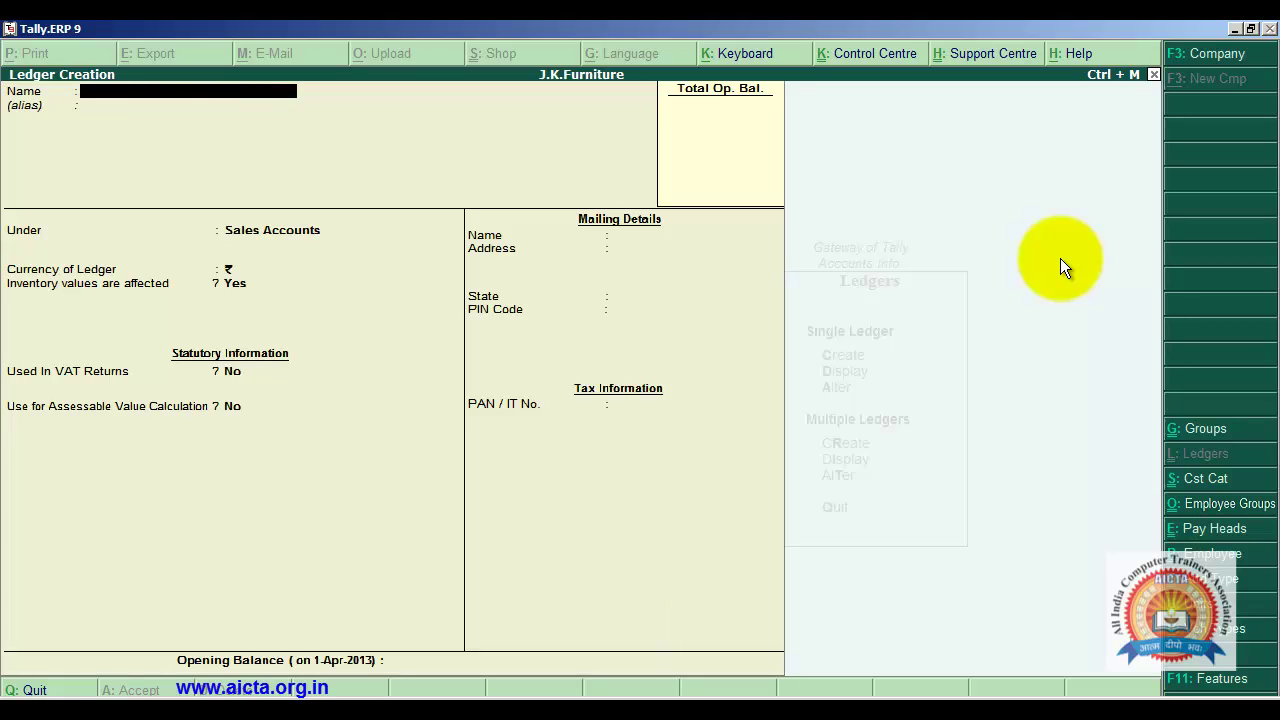
Name the next ledger Inputvat@4% and place it under the Duties & Taxes group.
text(Inputvat@4%)
key(Return)
key(Return)
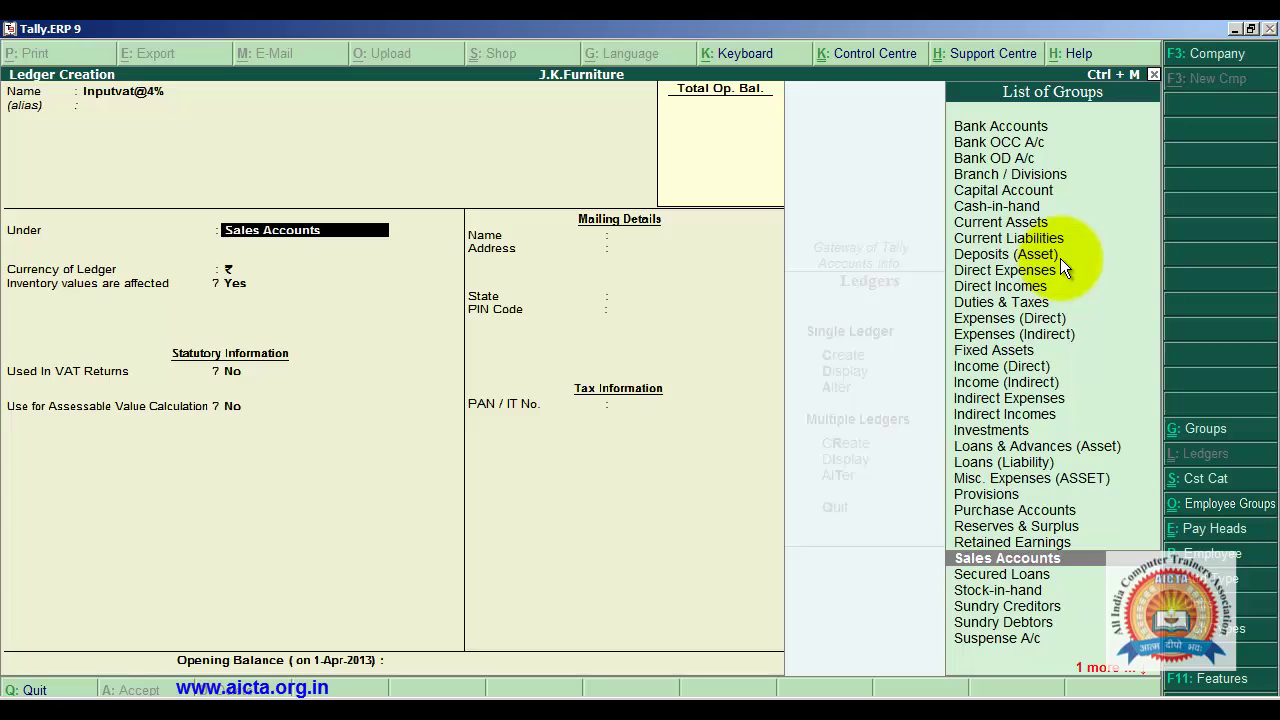
text(Sd)
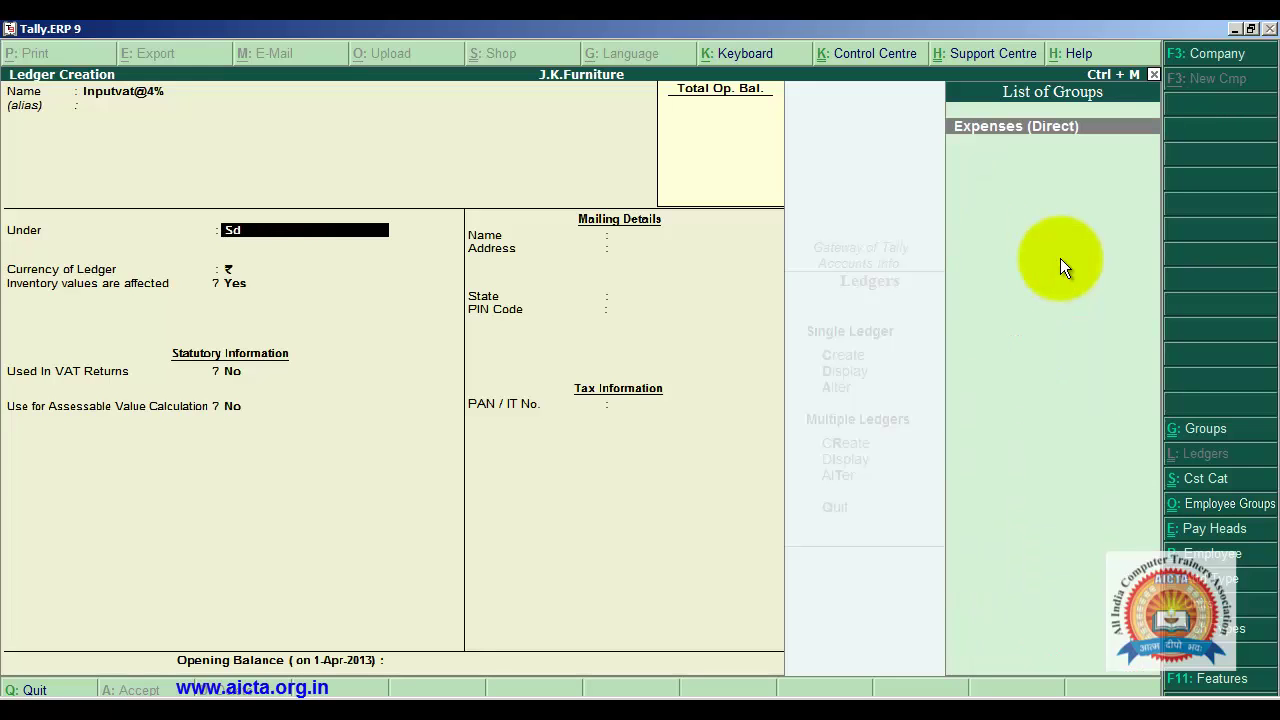
key(BackSpace)
key(BackSpace)
text(D)
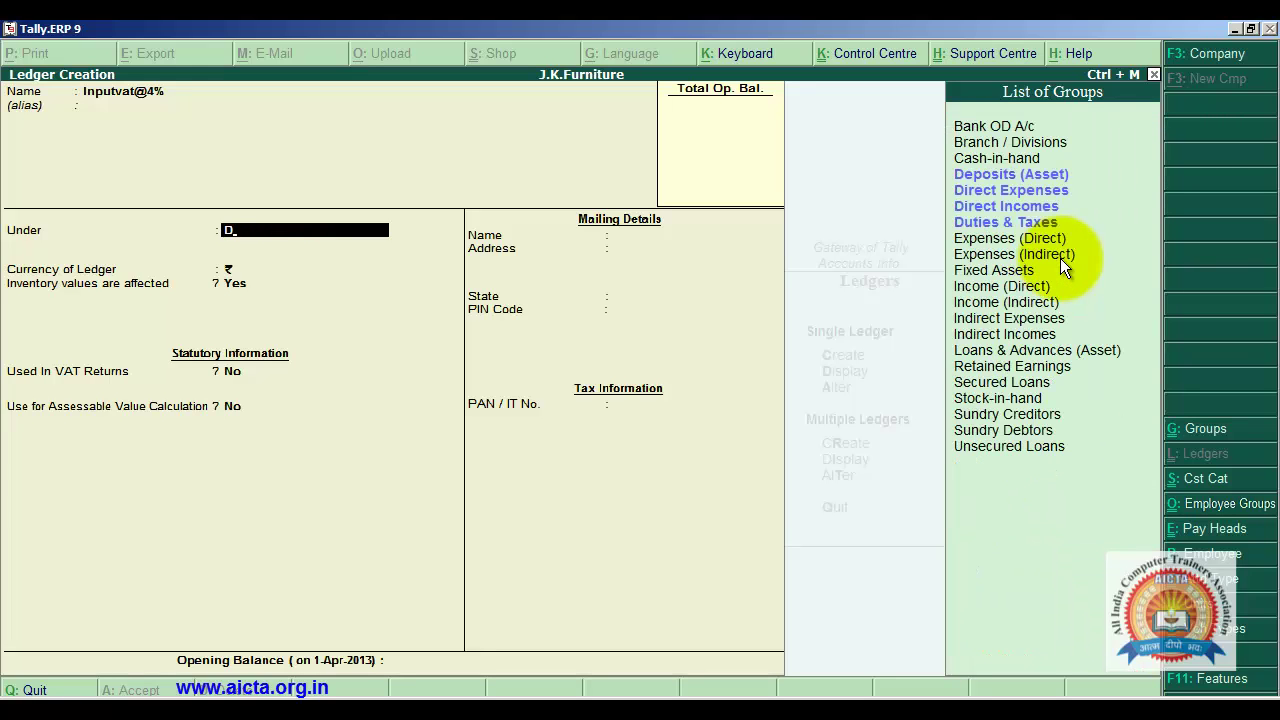
key(Down)
key(Down)
key(Down)
key(Return)
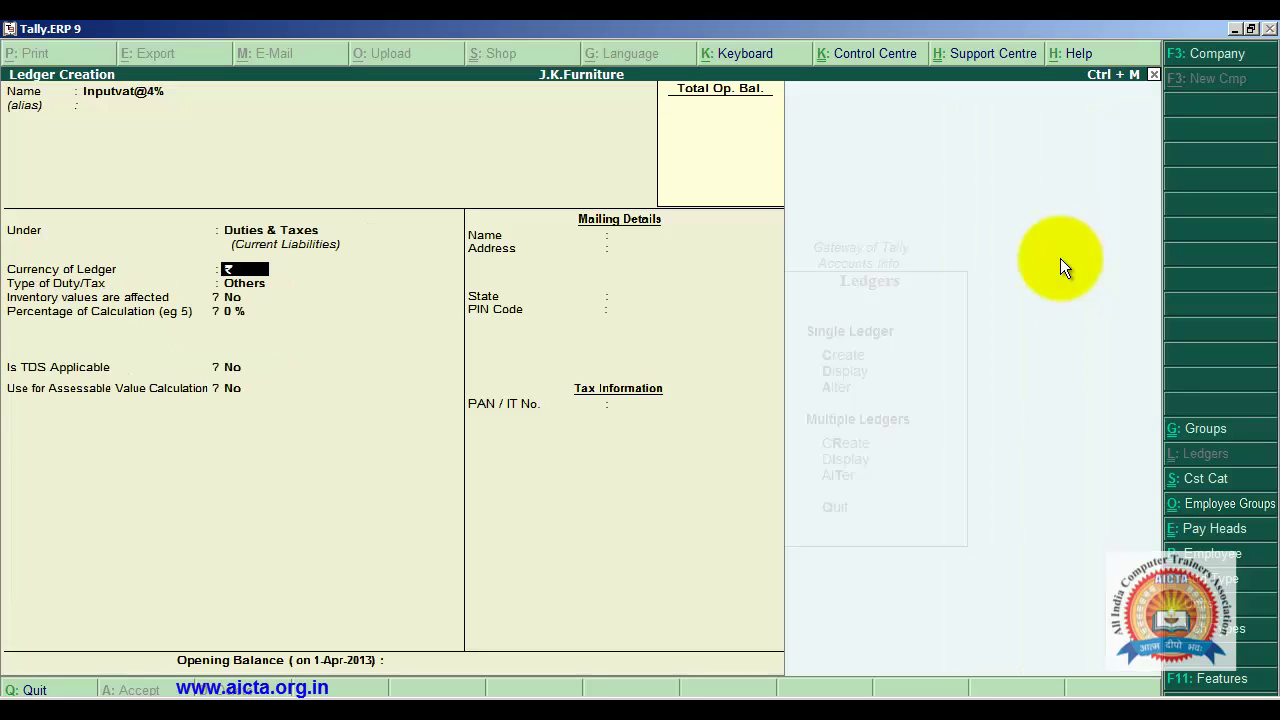
Set the ledger's duty type to Excise with duty head Basic Excise Duty, leaving the excise accounting code blank.
key(Return)
key(Up)
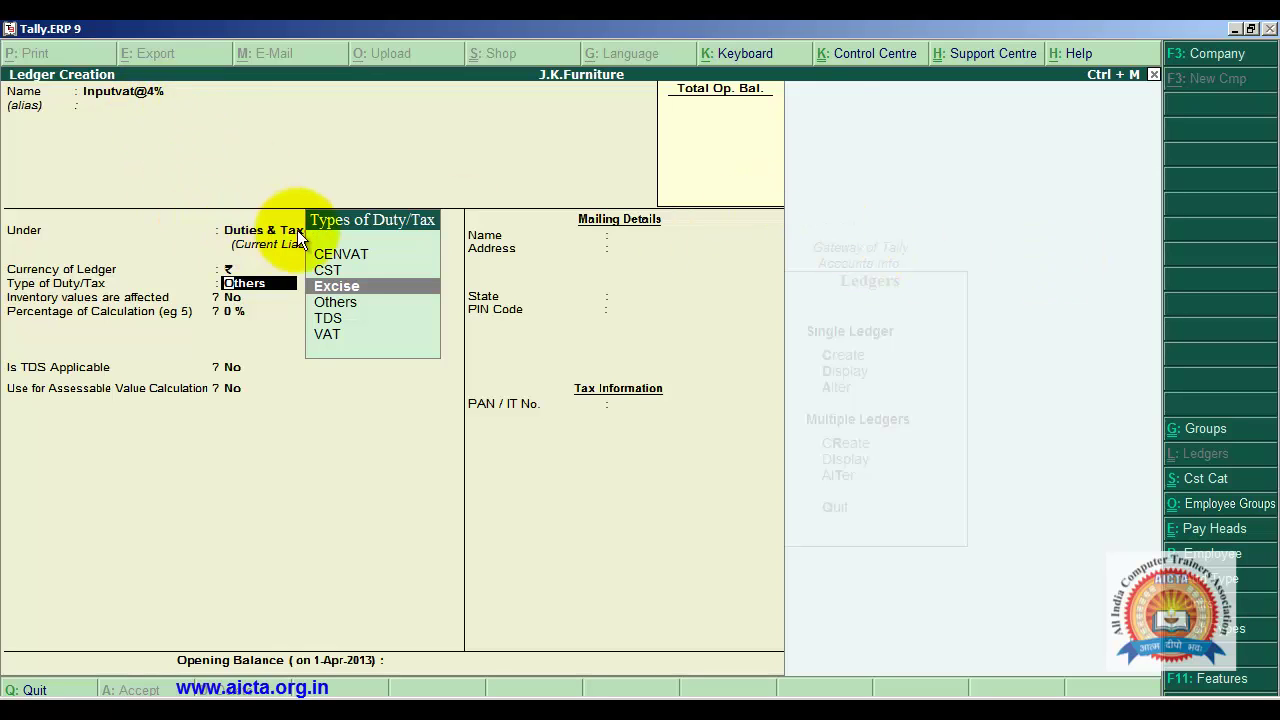
click(346, 286)
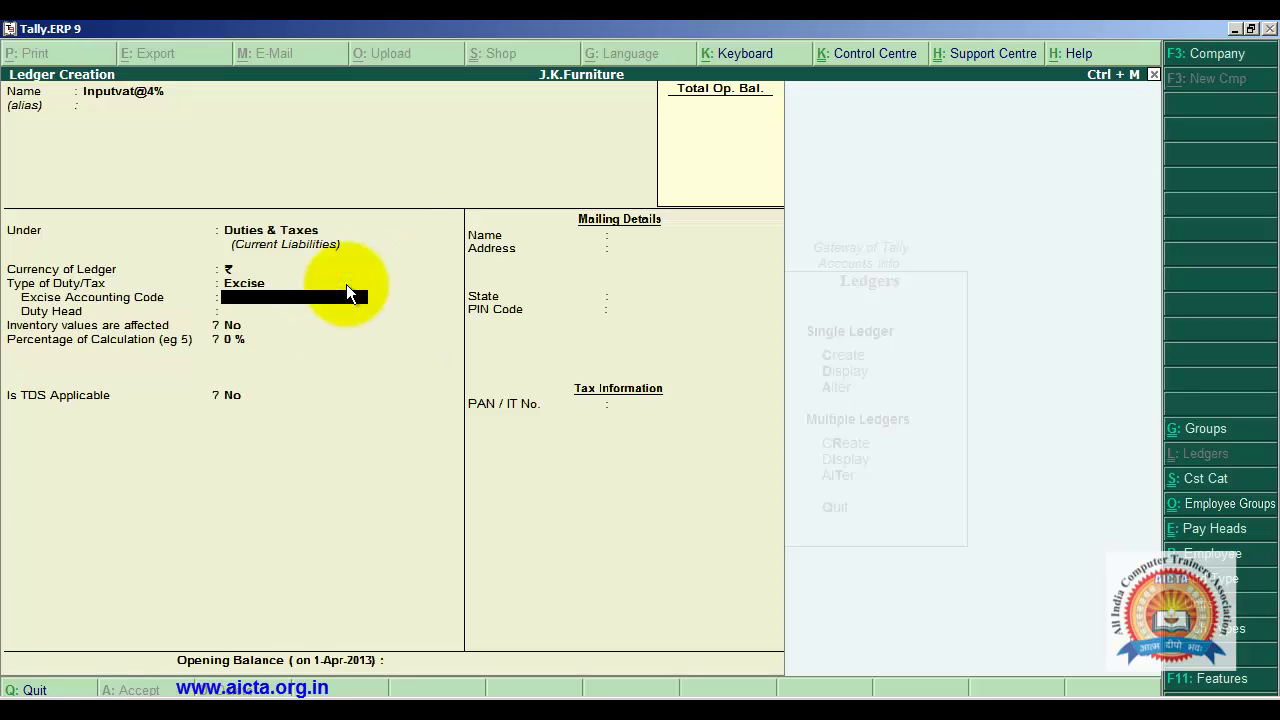
key(Return)
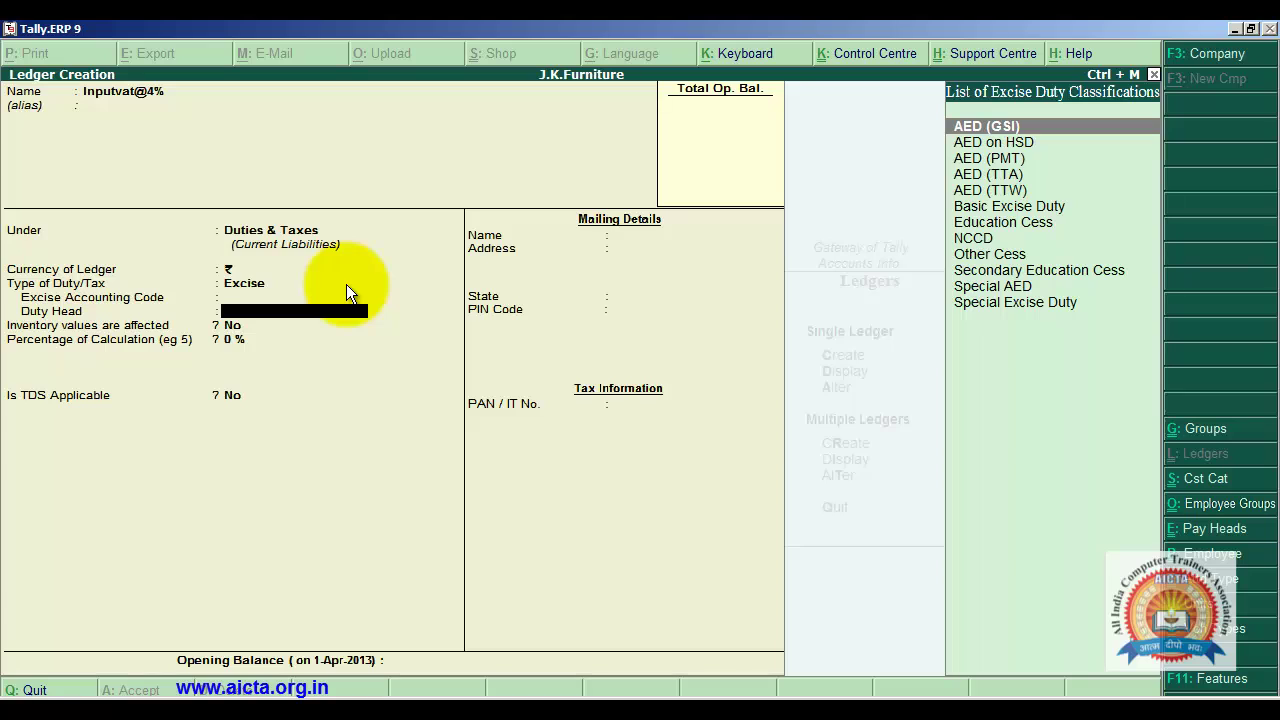
key(Down)
key(Down)
key(Down)
key(Down)
key(Down)
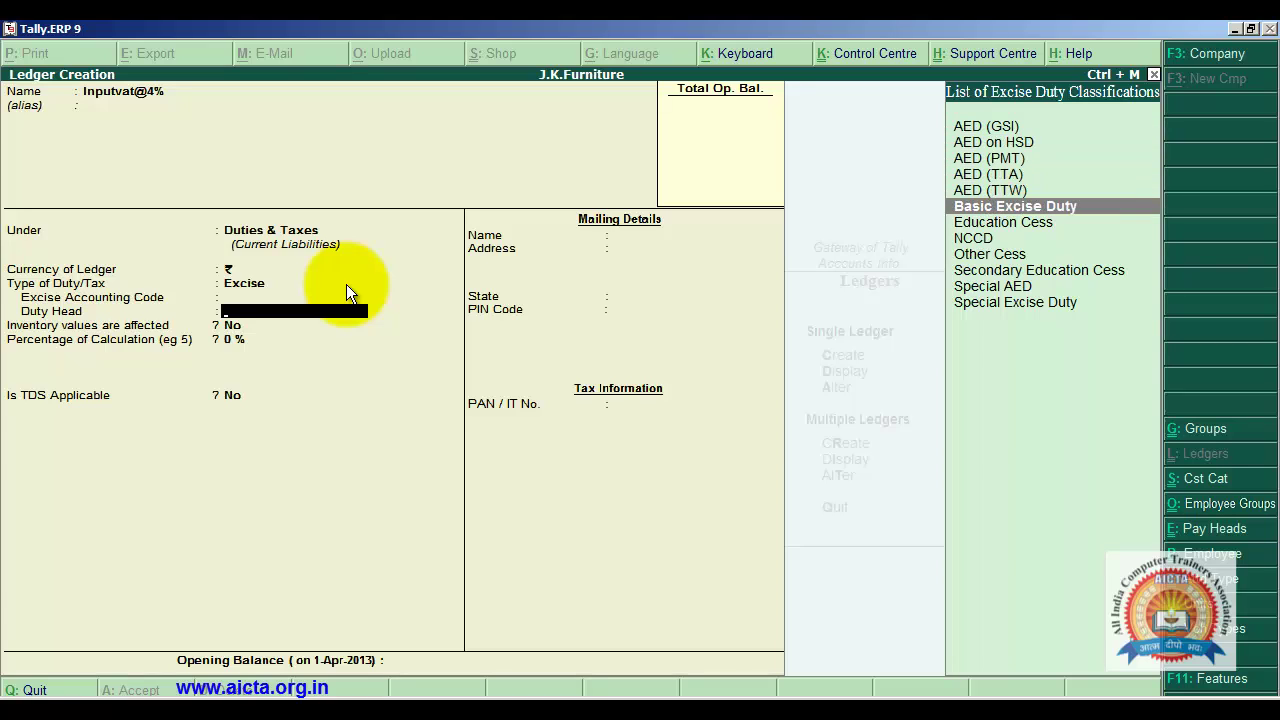
key(Return)
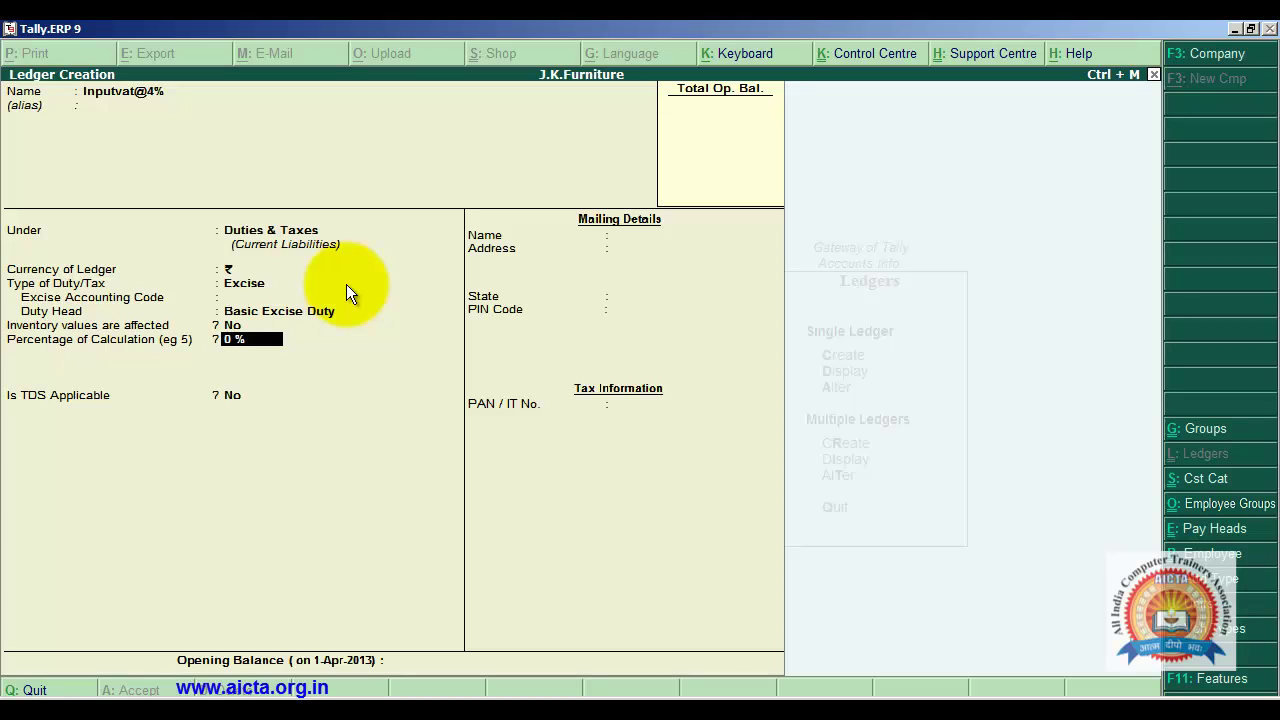
Keep the percentage of calculation at 0 % and TDS applicability at No, and save the Inputvat@4% ledger.
key(Return)
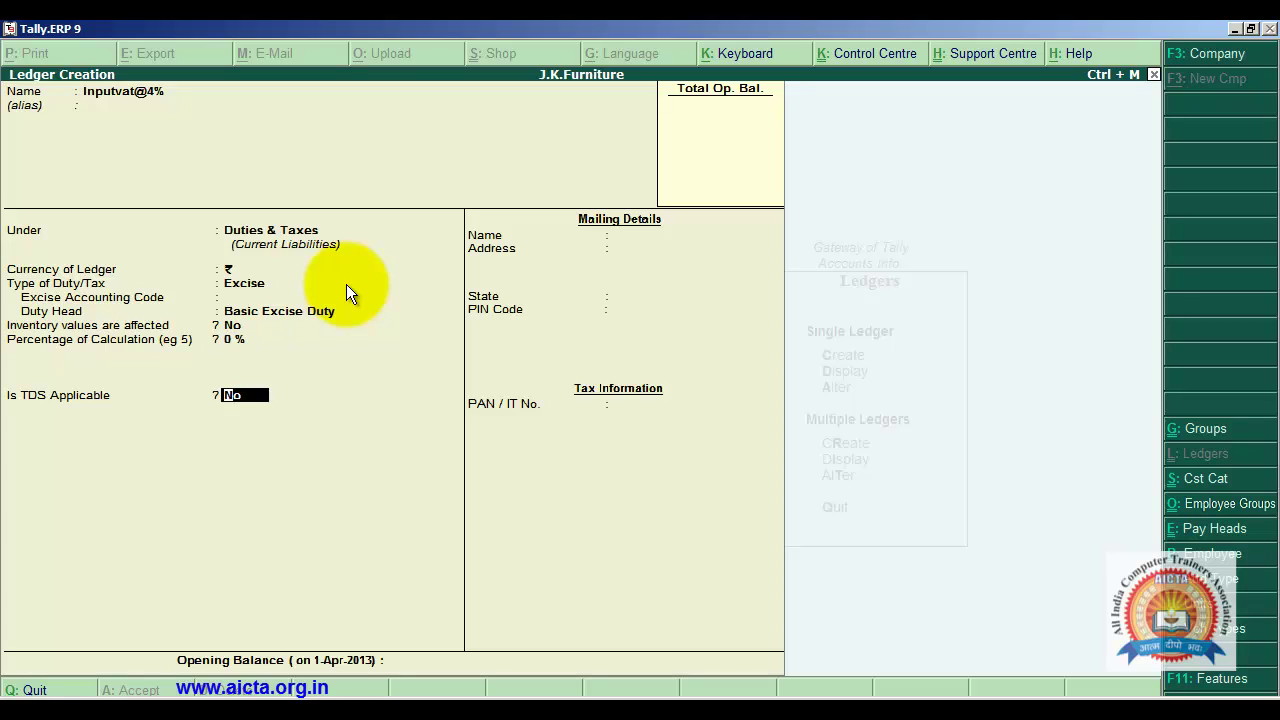
key(Return)
key(Return)
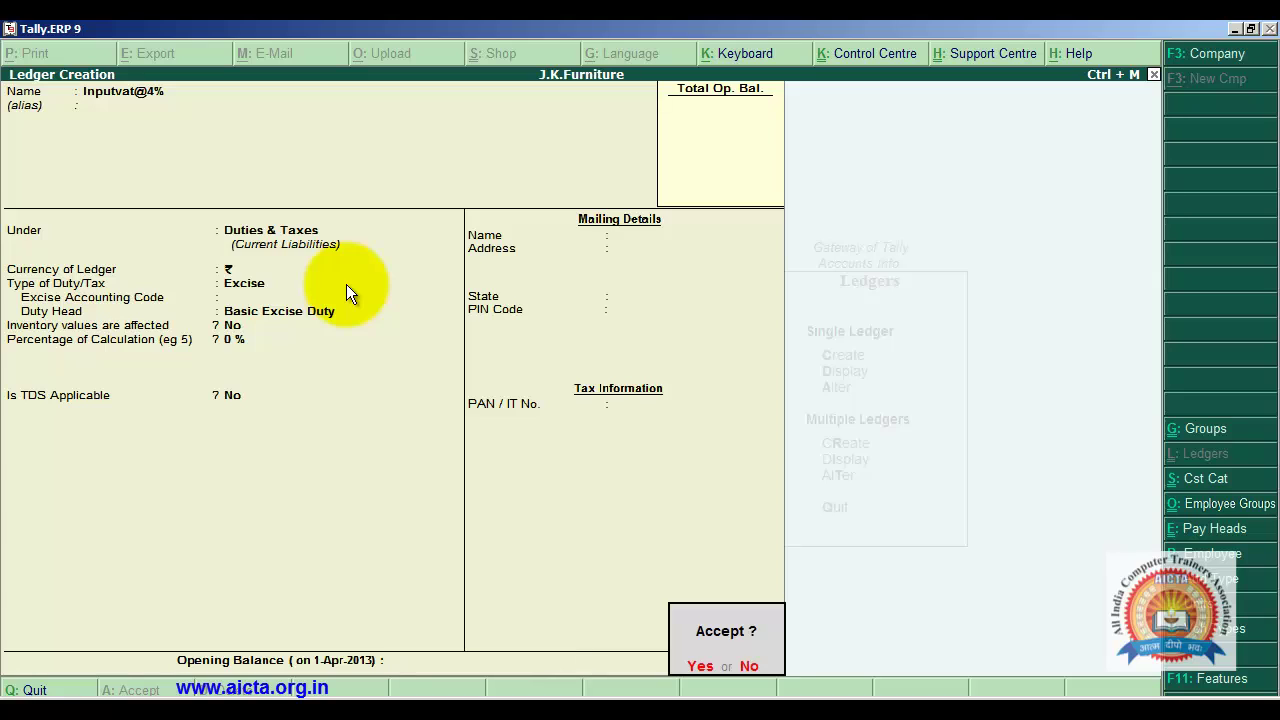
key(Return)
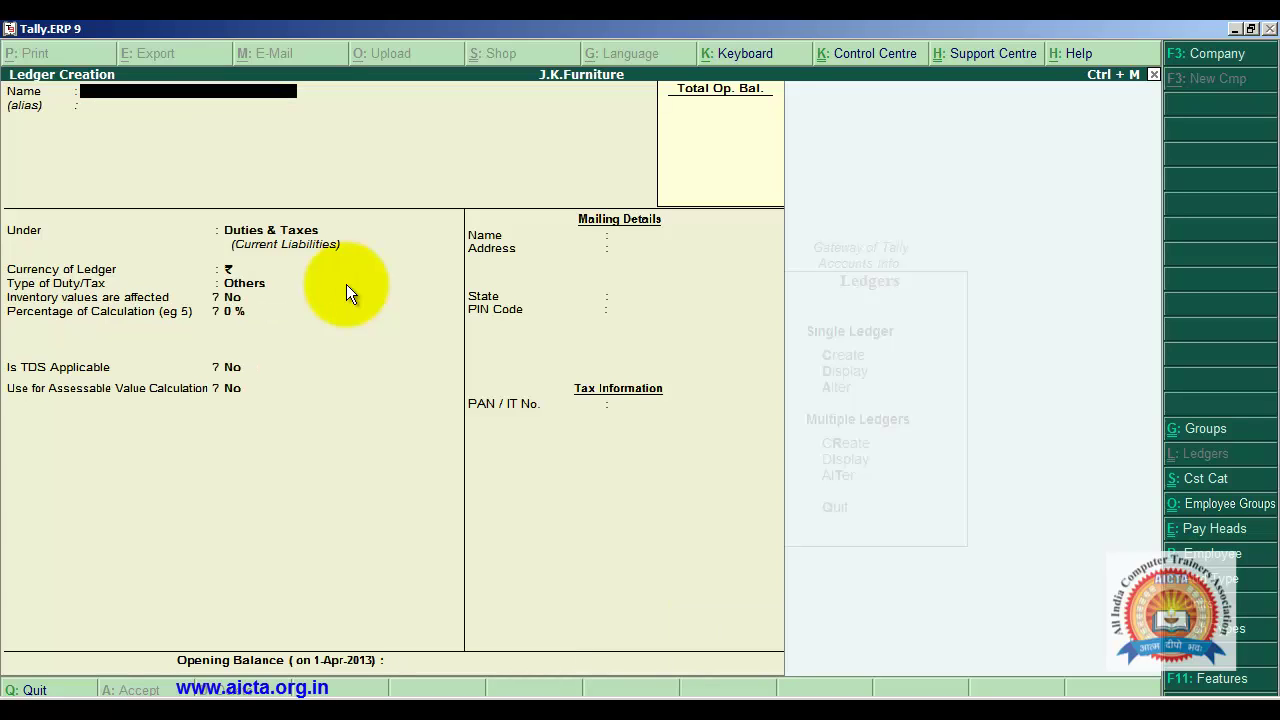
Name the next ledger Output Vat@4% and keep it under the Duties & Taxes group.
text(Output Vat@4%)
key(Return)
key(Return)
key(Return)
key(Return)
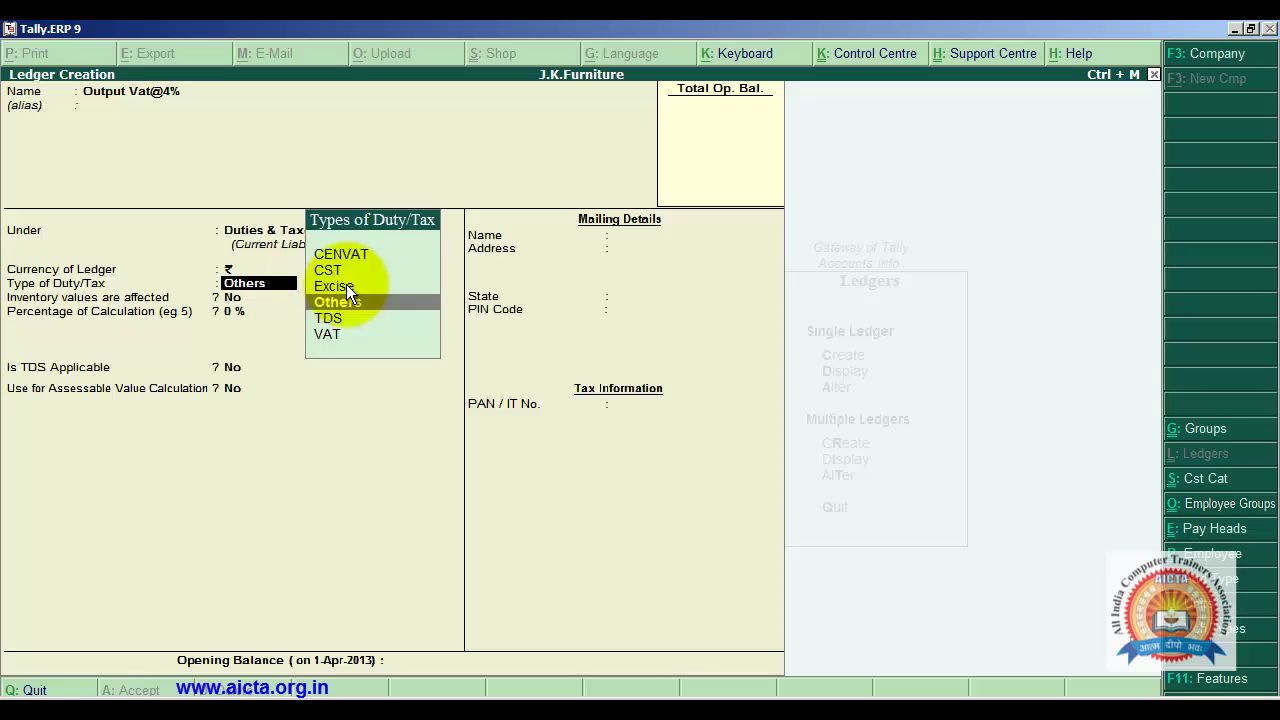
Set the Output Vat@4% ledger's duty type to Excise and duty head to Basic Excise Duty, leaving the excise accounting code blank.
key(Up)
key(Return)
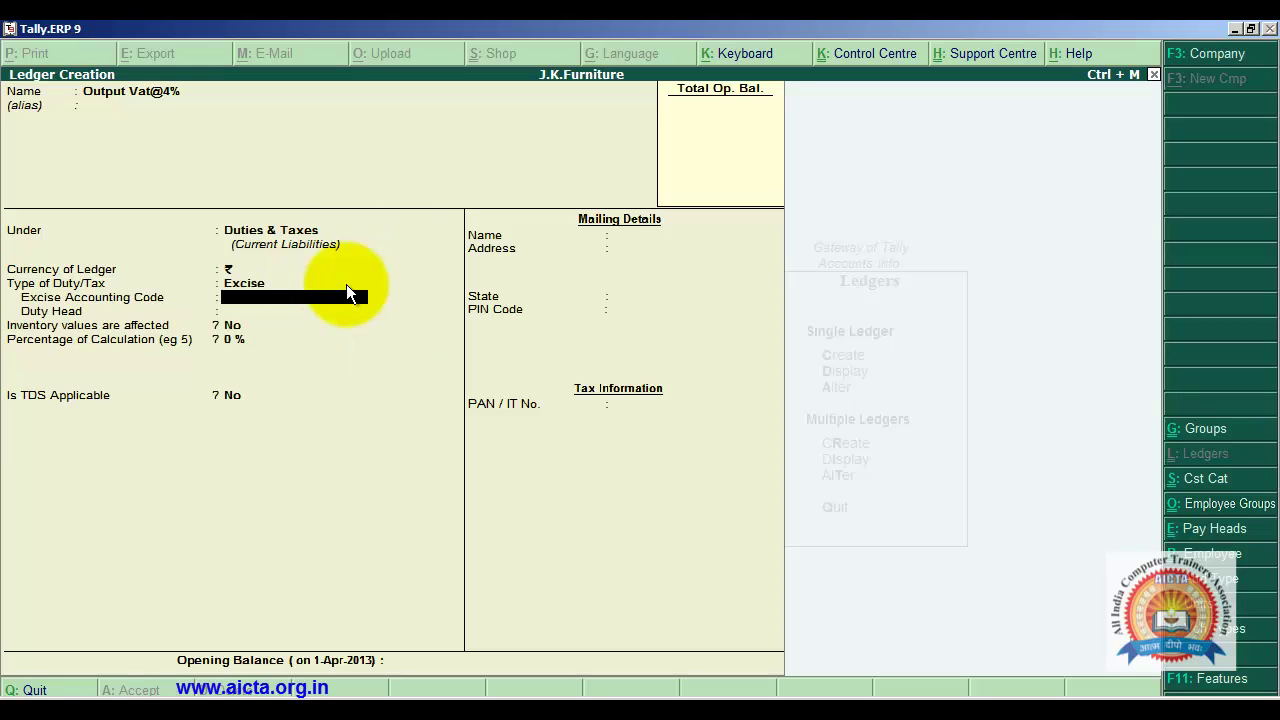
key(Return)
key(Return)
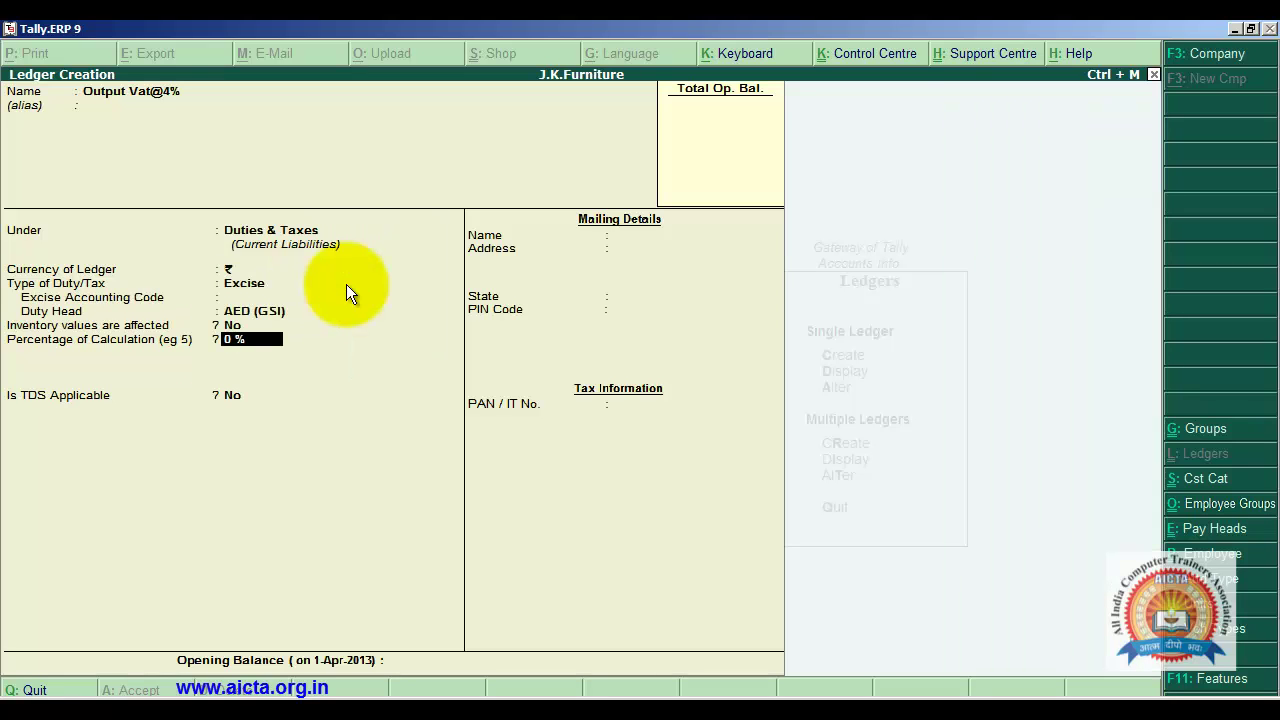
key(BackSpace)
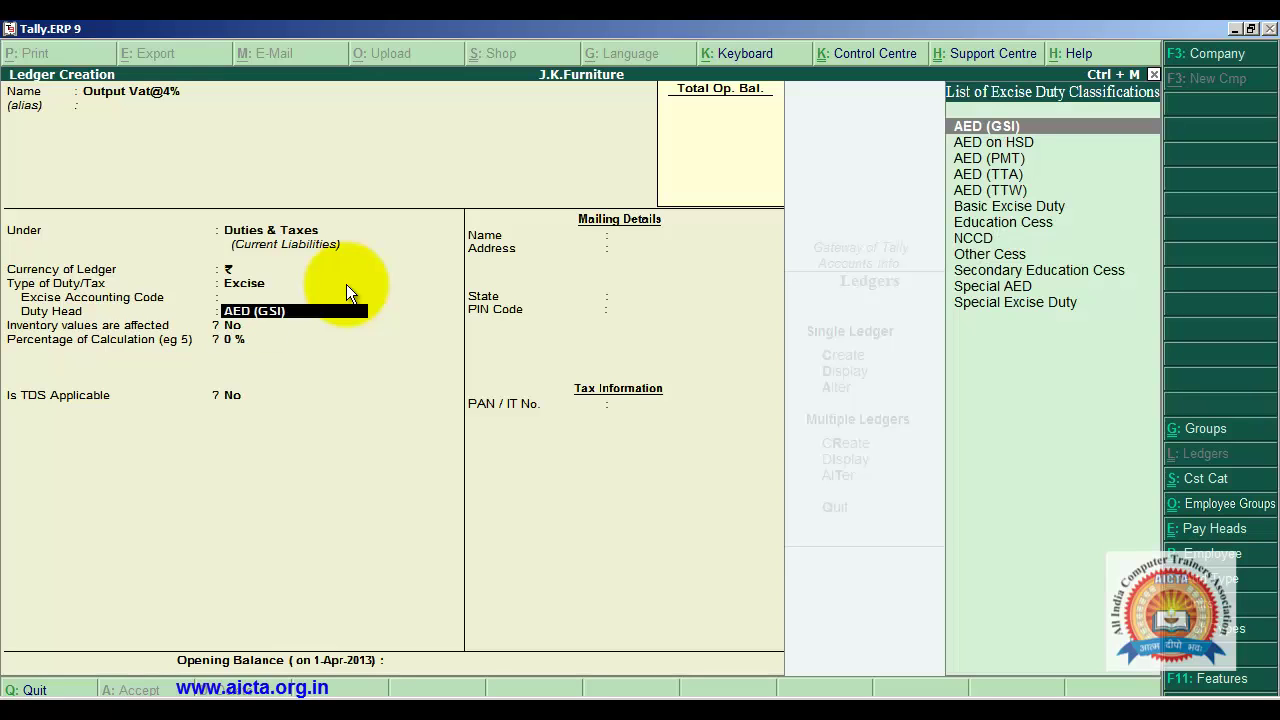
key(Down)
key(Down)
key(Down)
key(Down)
key(Down)
key(Down)
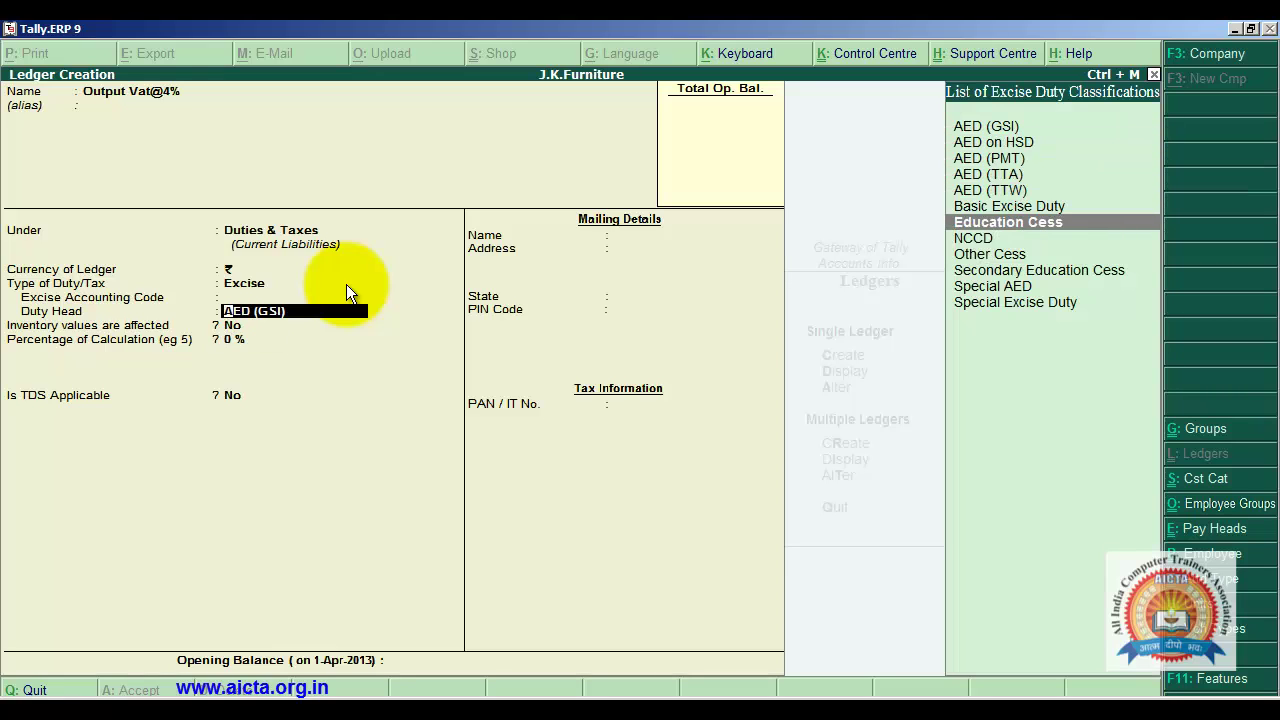
key(Up)
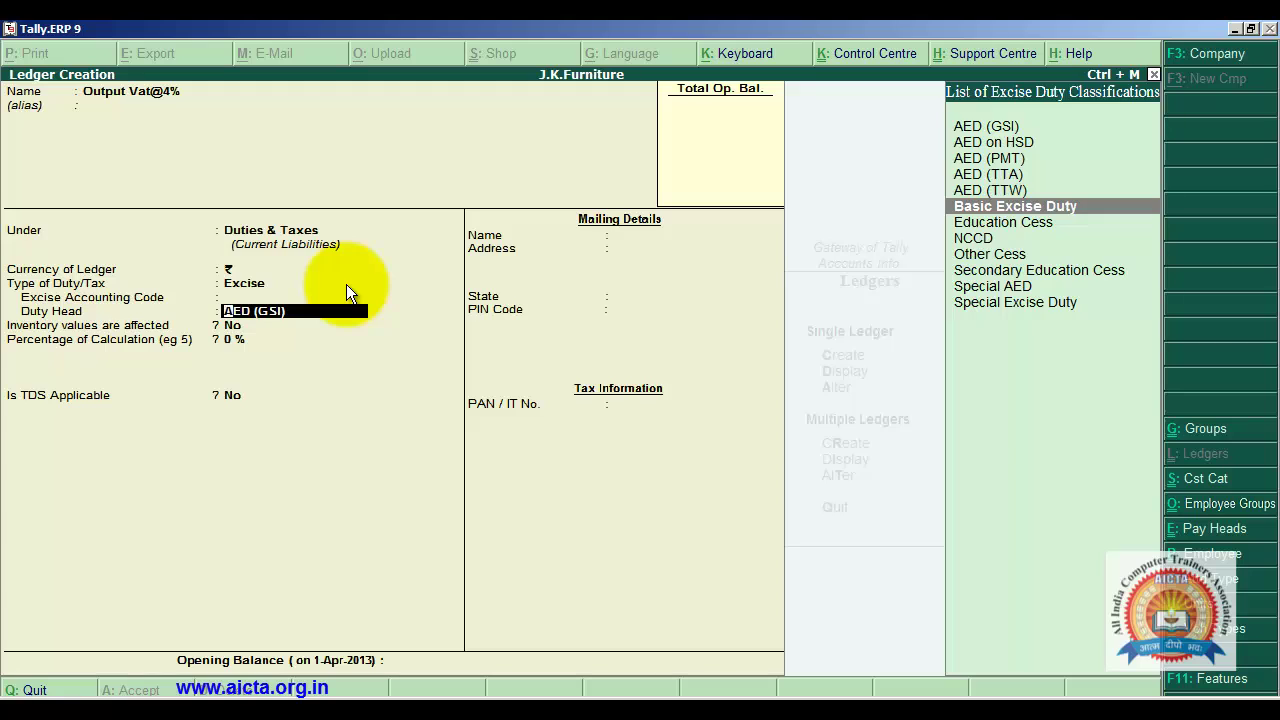
key(Return)
Leave the output VAT ledger's calculation percentage at 0 % and TDS at No, and save it.
key(Return)
key(Return)
key(Return)
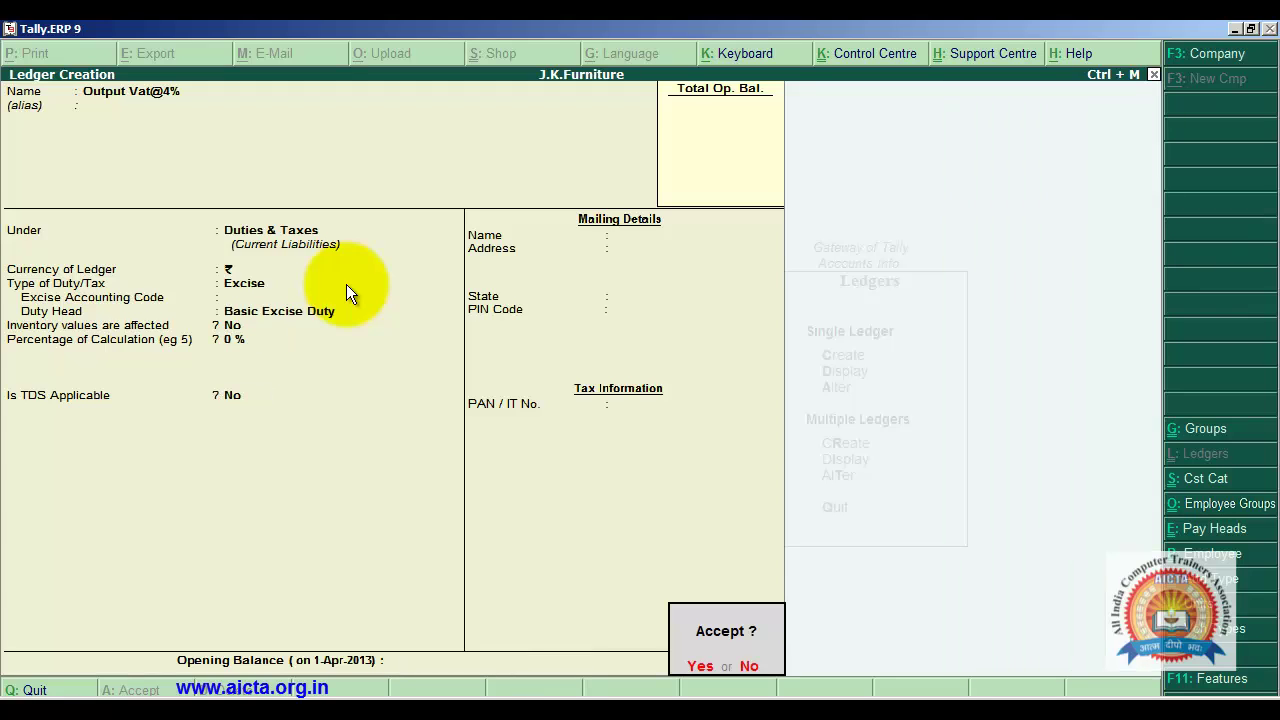
key(Return)
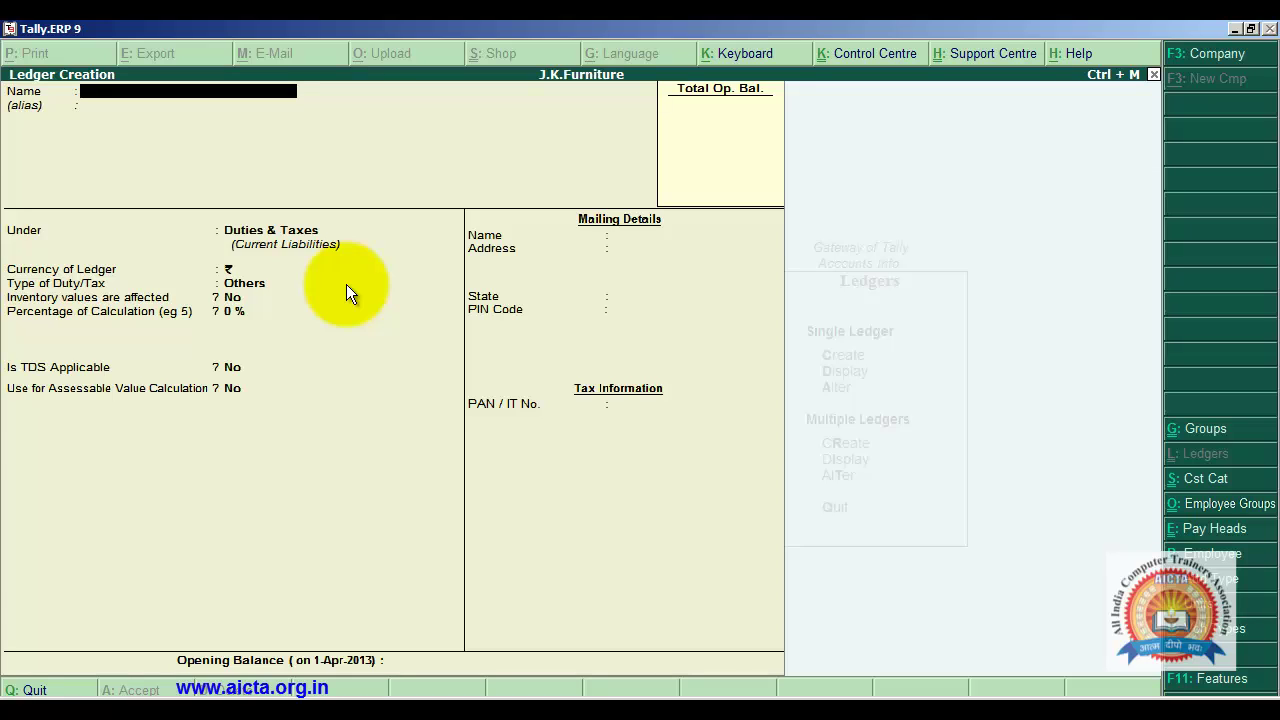
Name a new ledger Supplier and place it under the Sundry Debtors group.
text(Supplier)
key(Return)
key(Return)
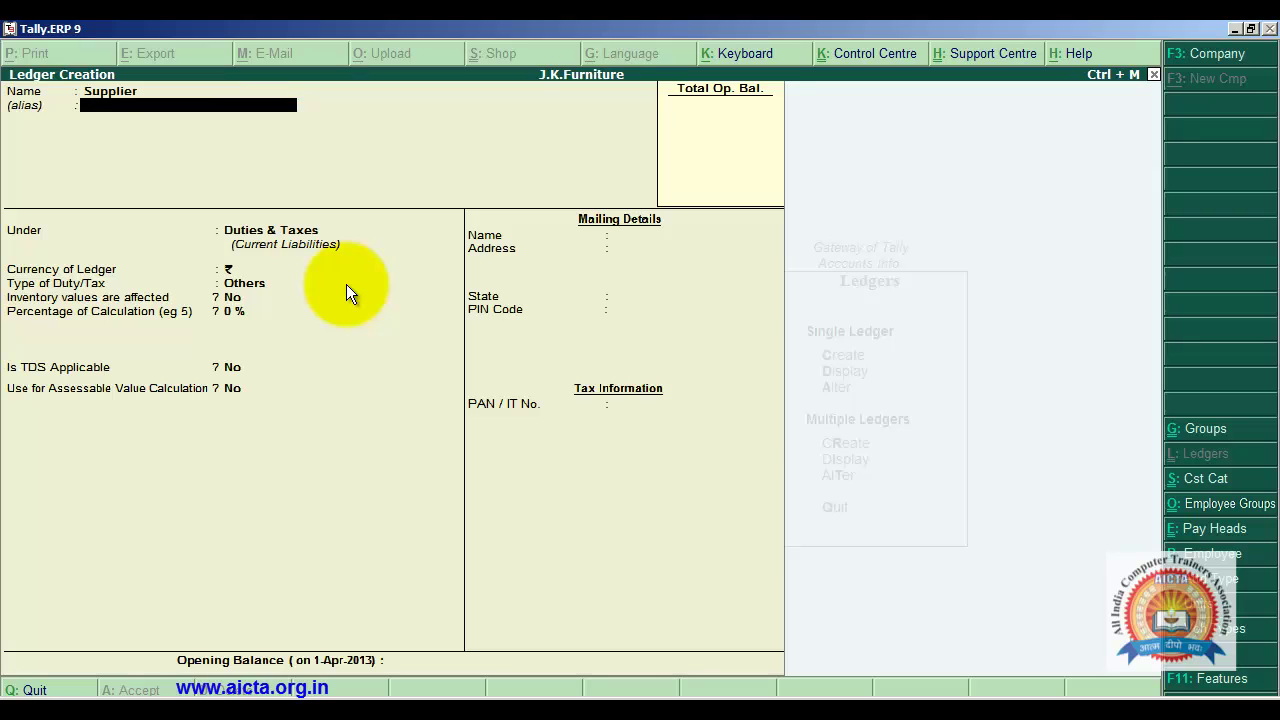
text(S)
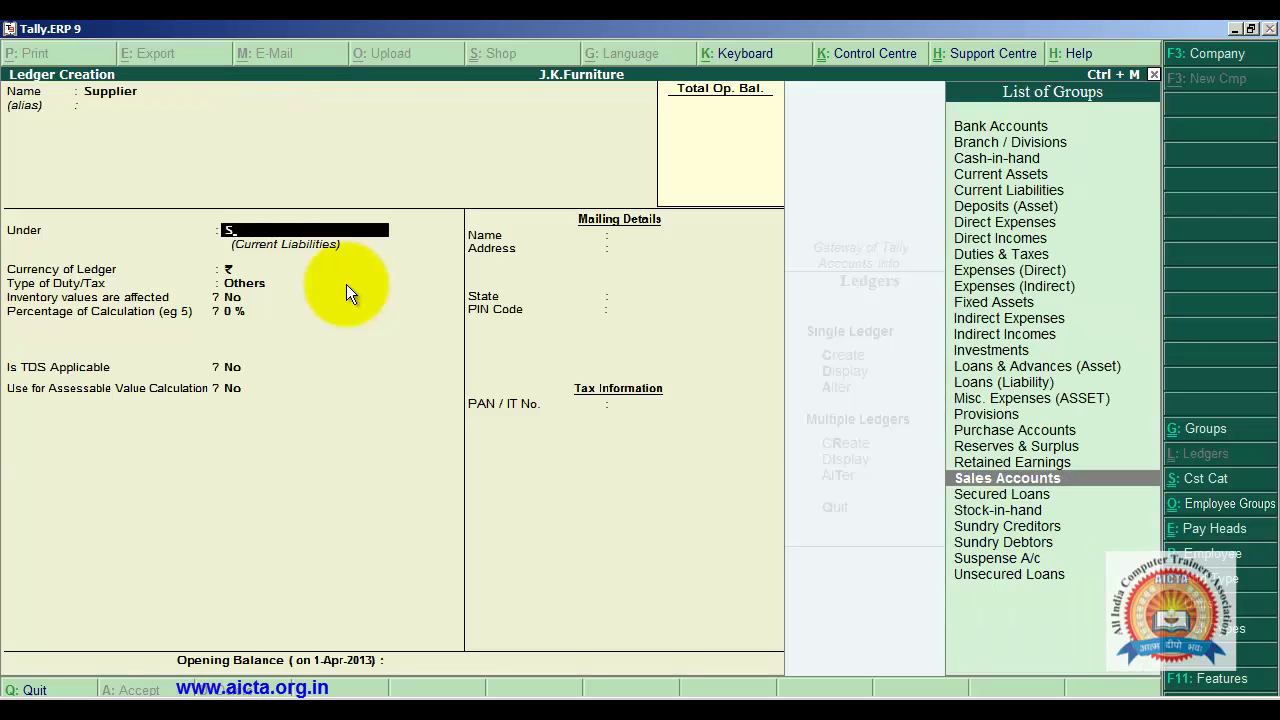
key(Down)
key(Down)
key(Down)
key(Down)
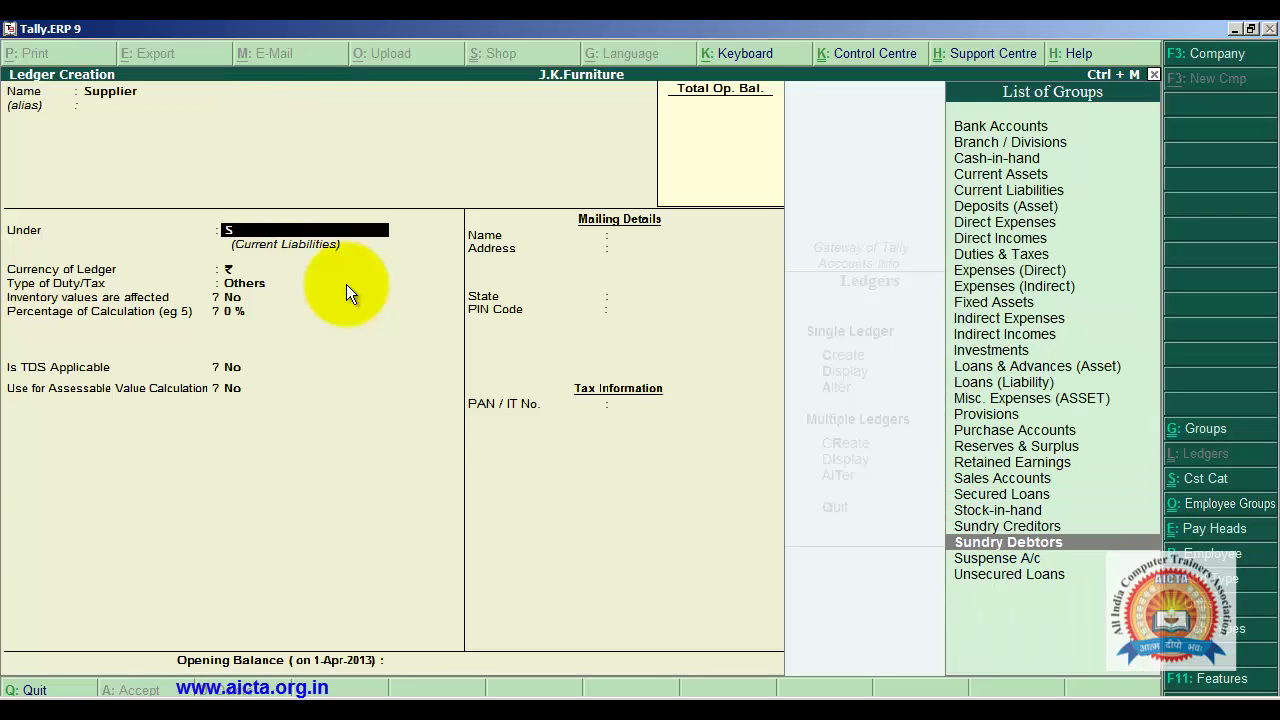
key(Return)
key(Return)
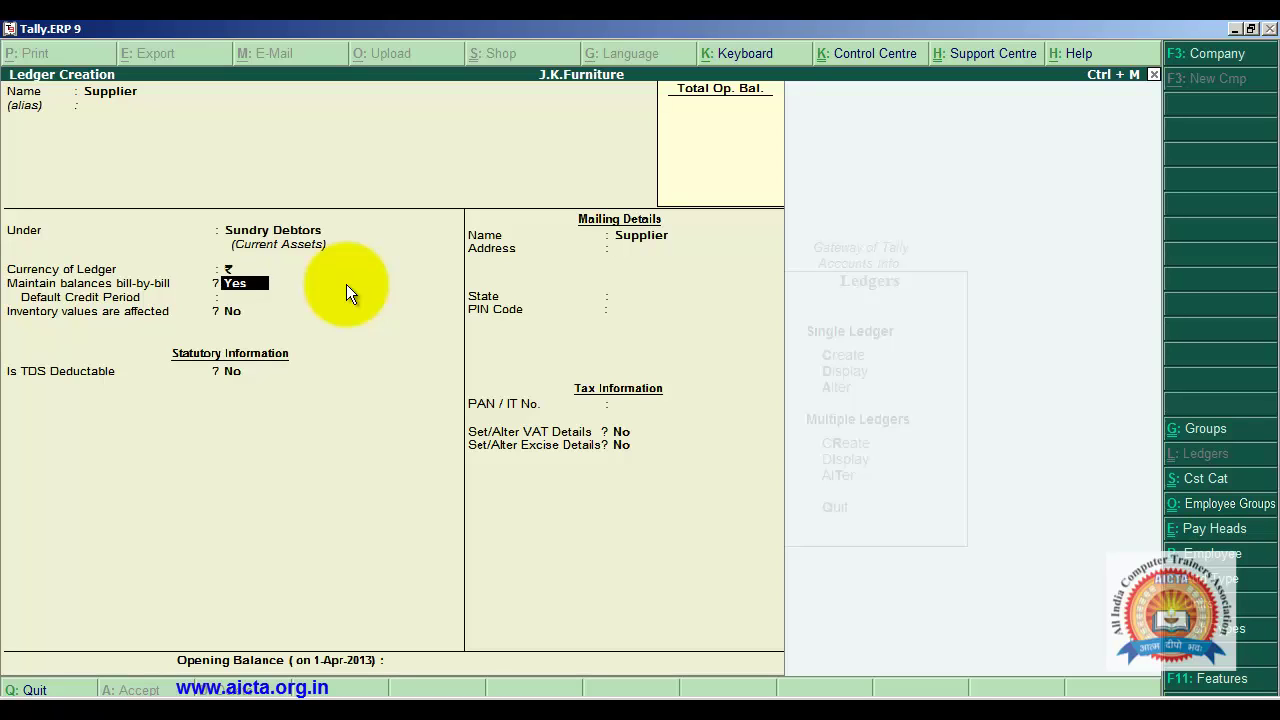
Keep the supplier's bill-by-bill balances at Yes, TDS and VAT details at No, and set the state to Not Applicable.
key(Return)
key(Return)
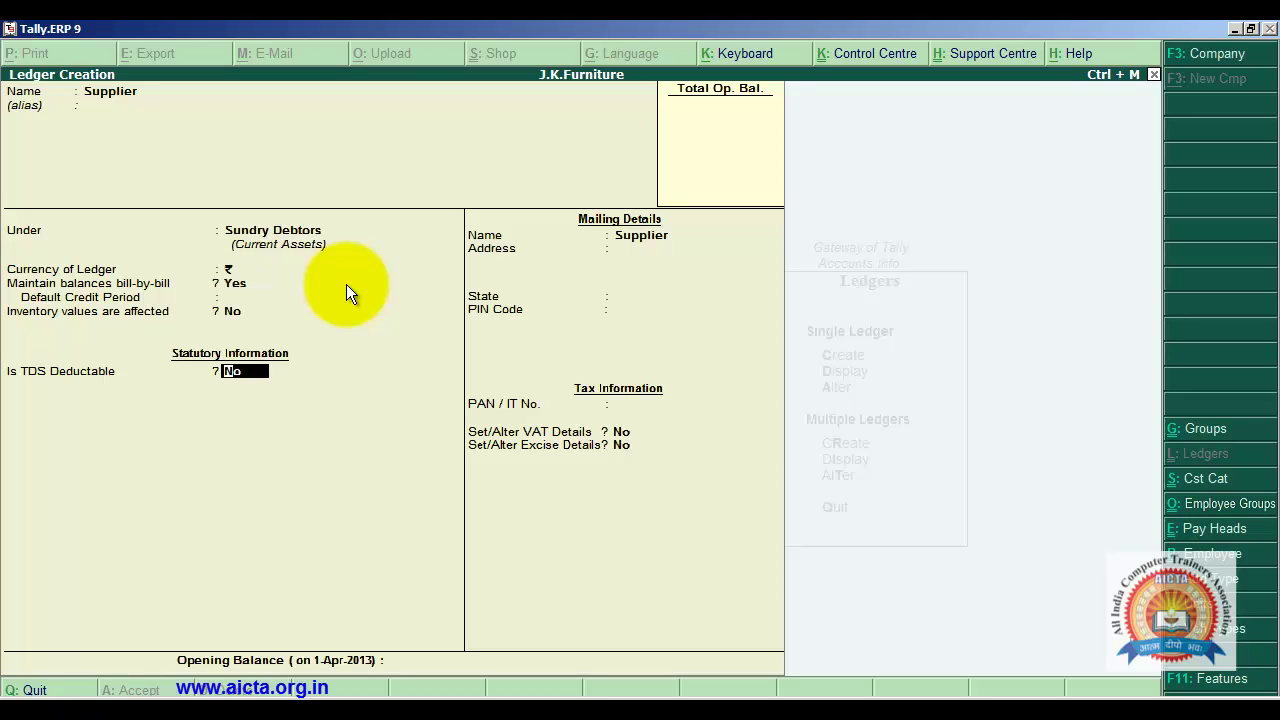
key(Return)
key(Return)
key(Return)
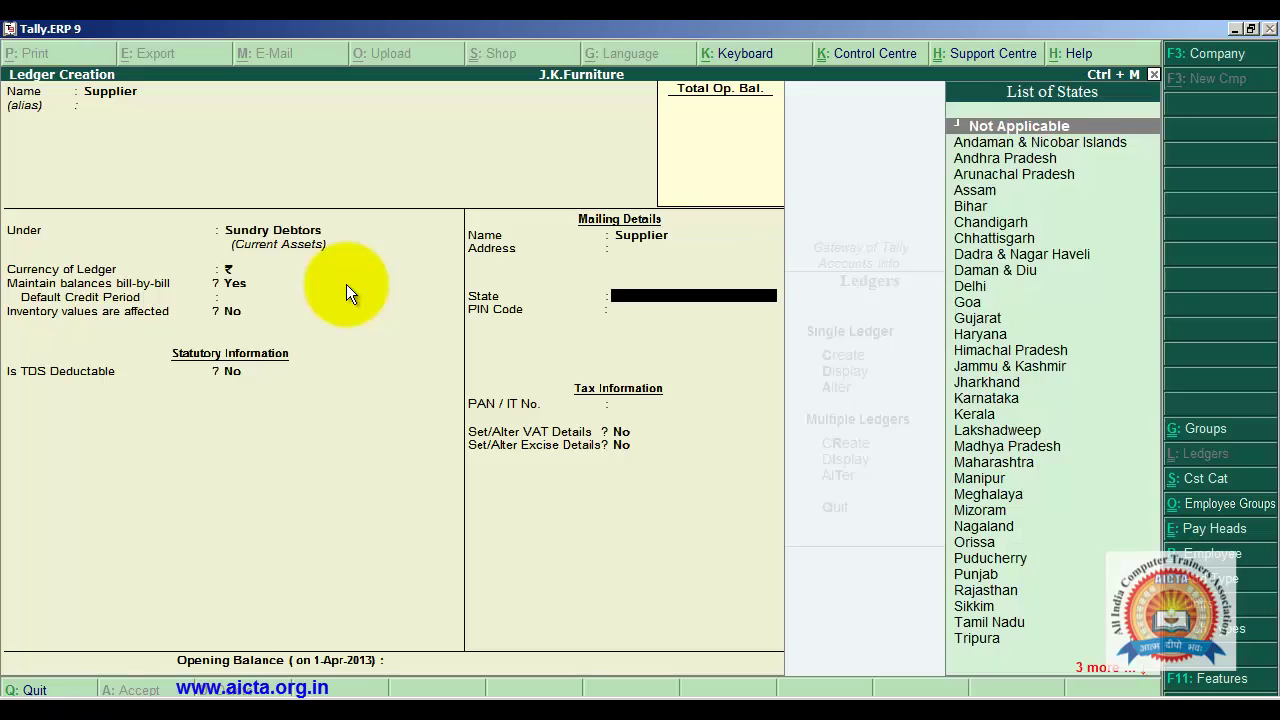
key(Return)
key(Return)
key(Return)
key(Return)
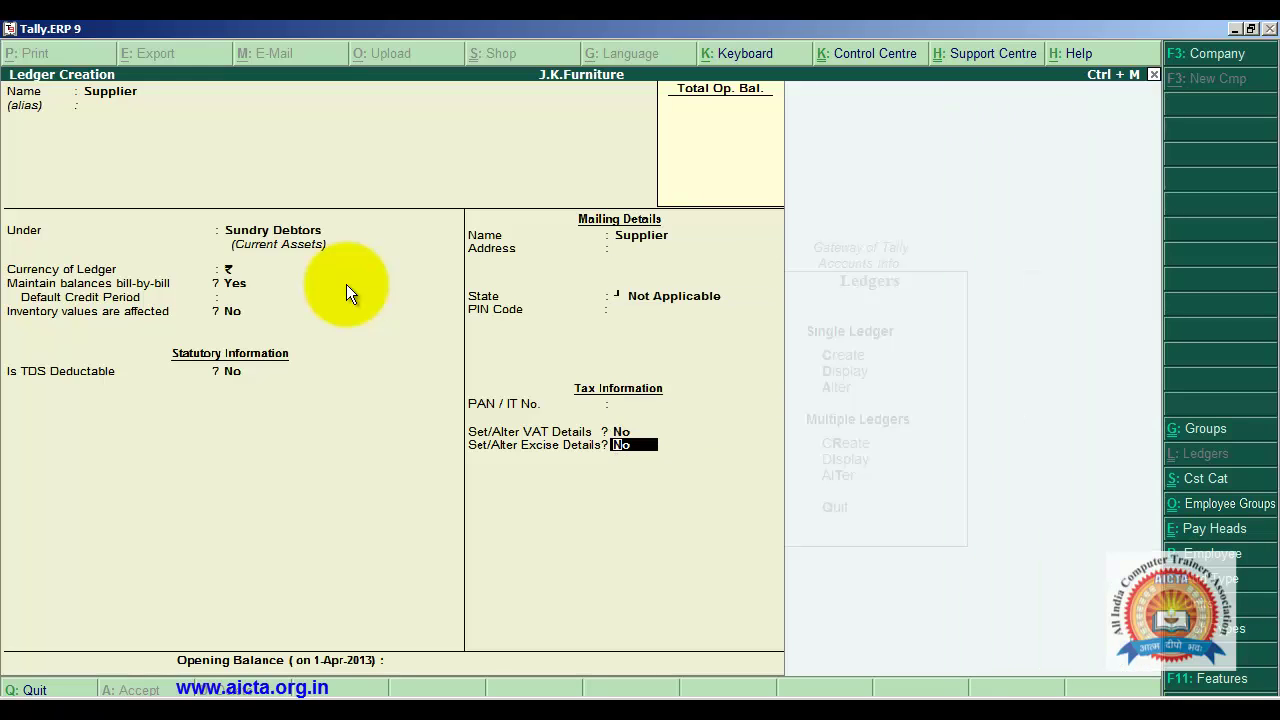
Enable excise details for the supplier and leave the registration number, date, range, division and commissionerate blank.
text(y)
key(Return)
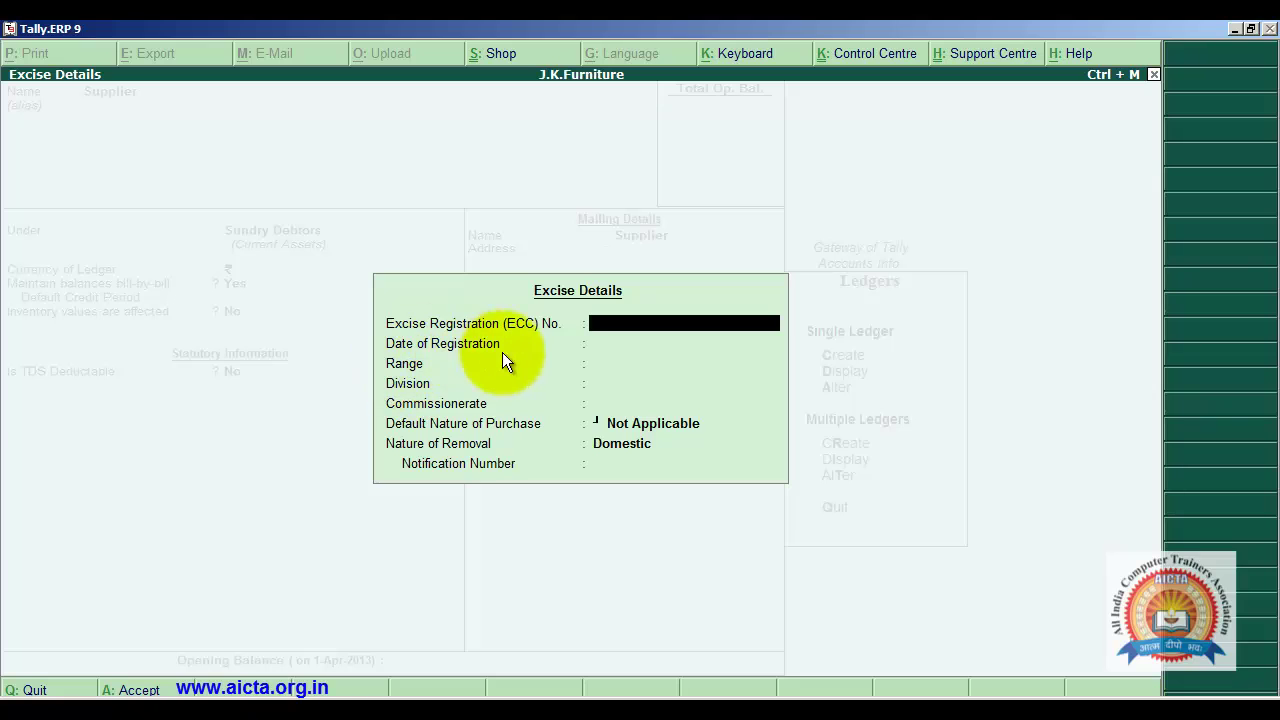
key(Return)
key(Return)
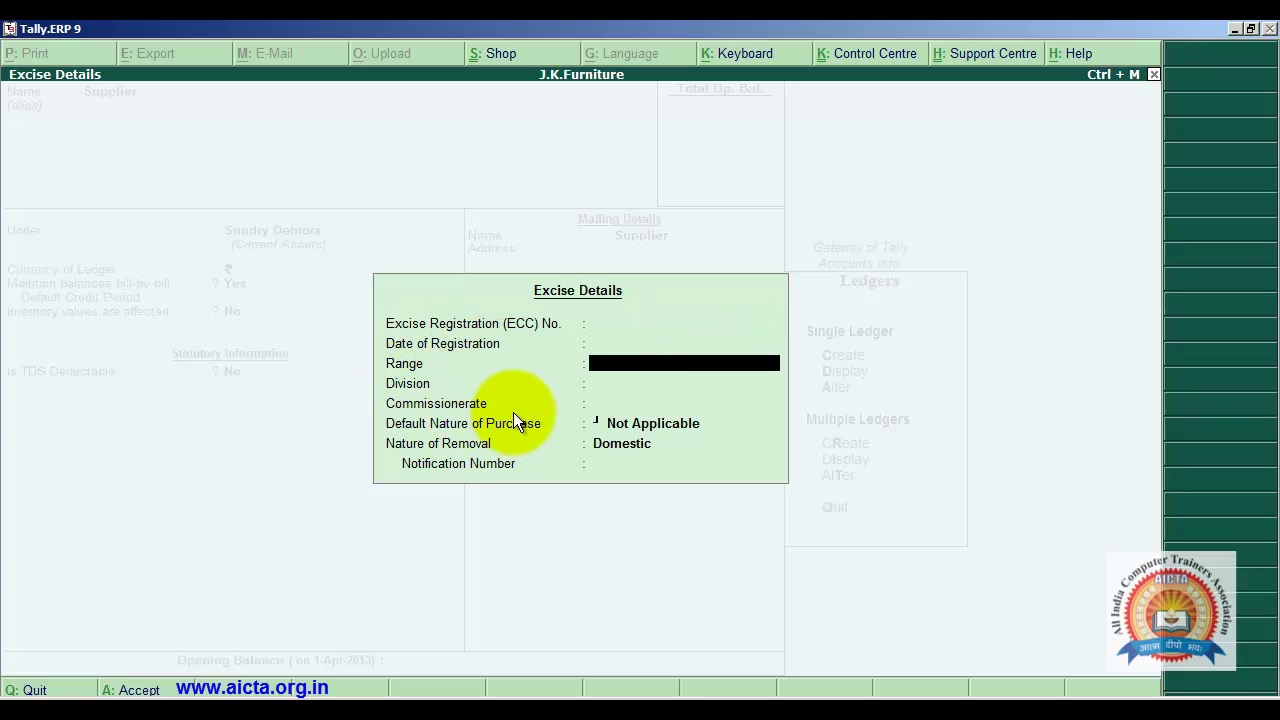
key(Return)
key(Return)
key(Return)
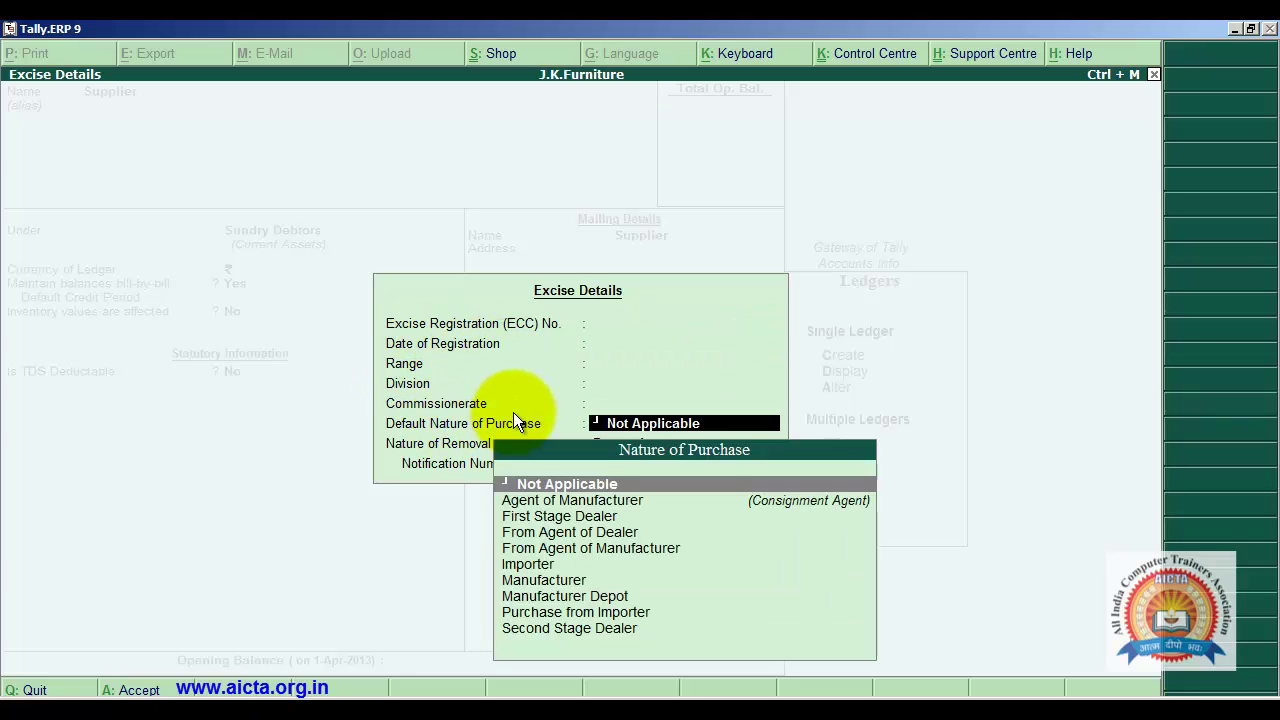
Set the supplier's default nature of purchase to Manufacturer.
key(Down)
key(Down)
key(Down)
key(Down)
key(Down)
key(Down)
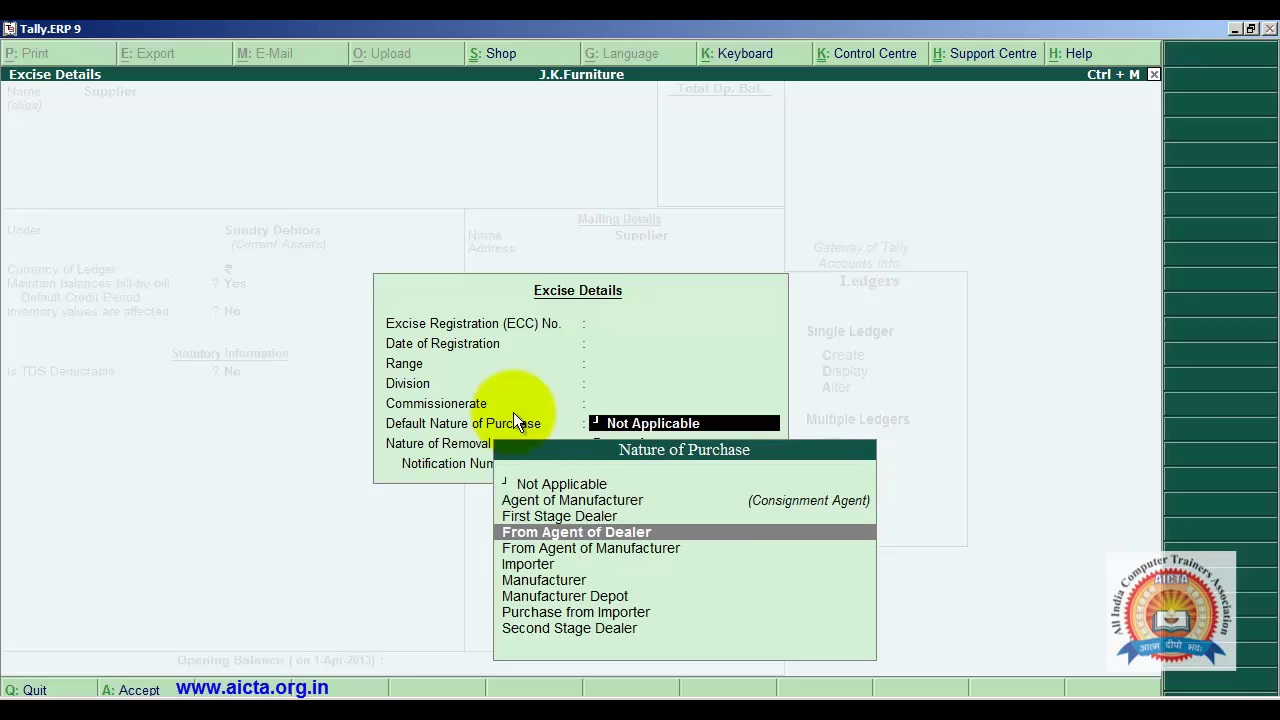
key(Return)
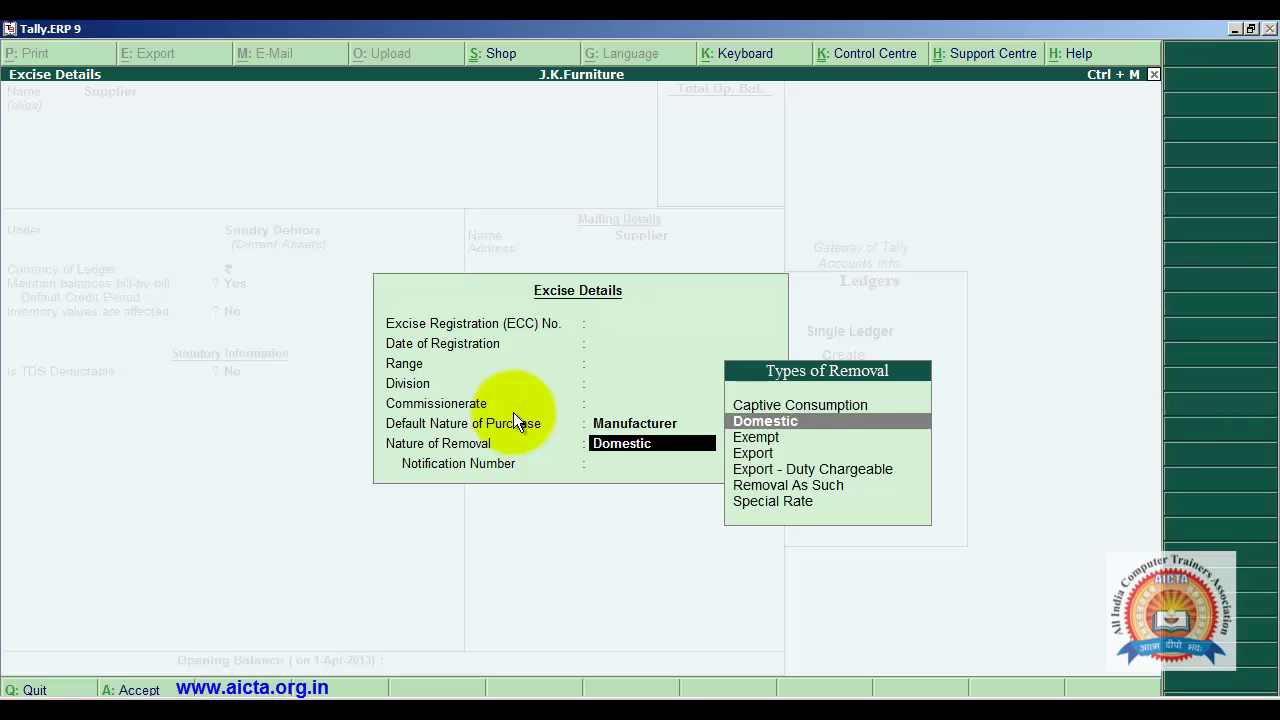
Keep the nature of removal as Domestic and save the Supplier ledger without an opening balance.
click(772, 428)
key(Return)
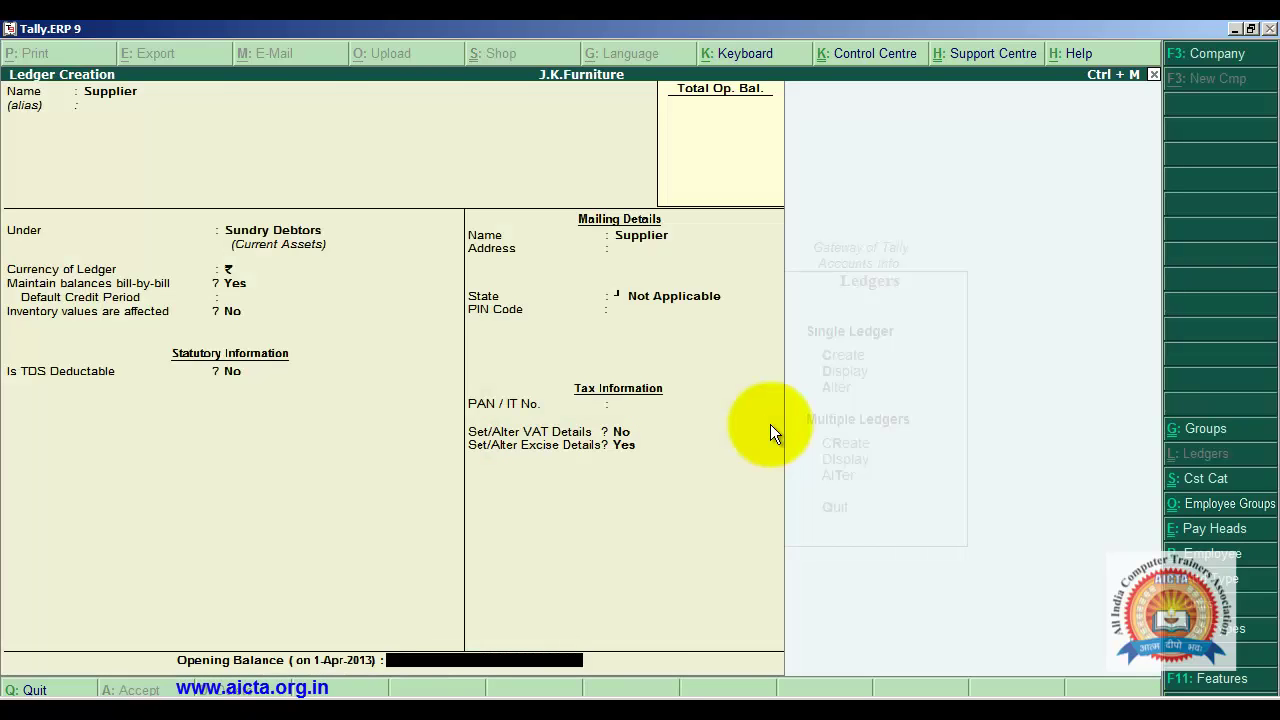
key(Return)
key(Return)
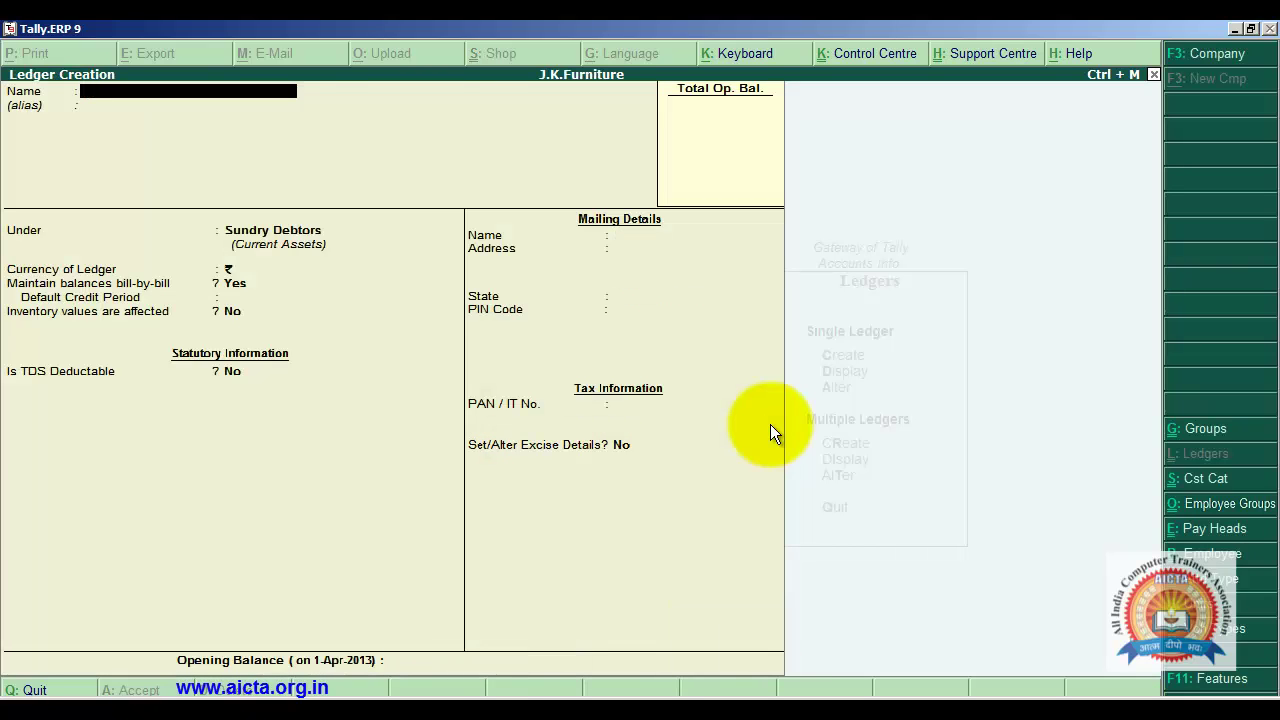
Name a new ledger Customer and place it under the Sundry Creditors group.
text(Customer)
key(Return)
key(Return)
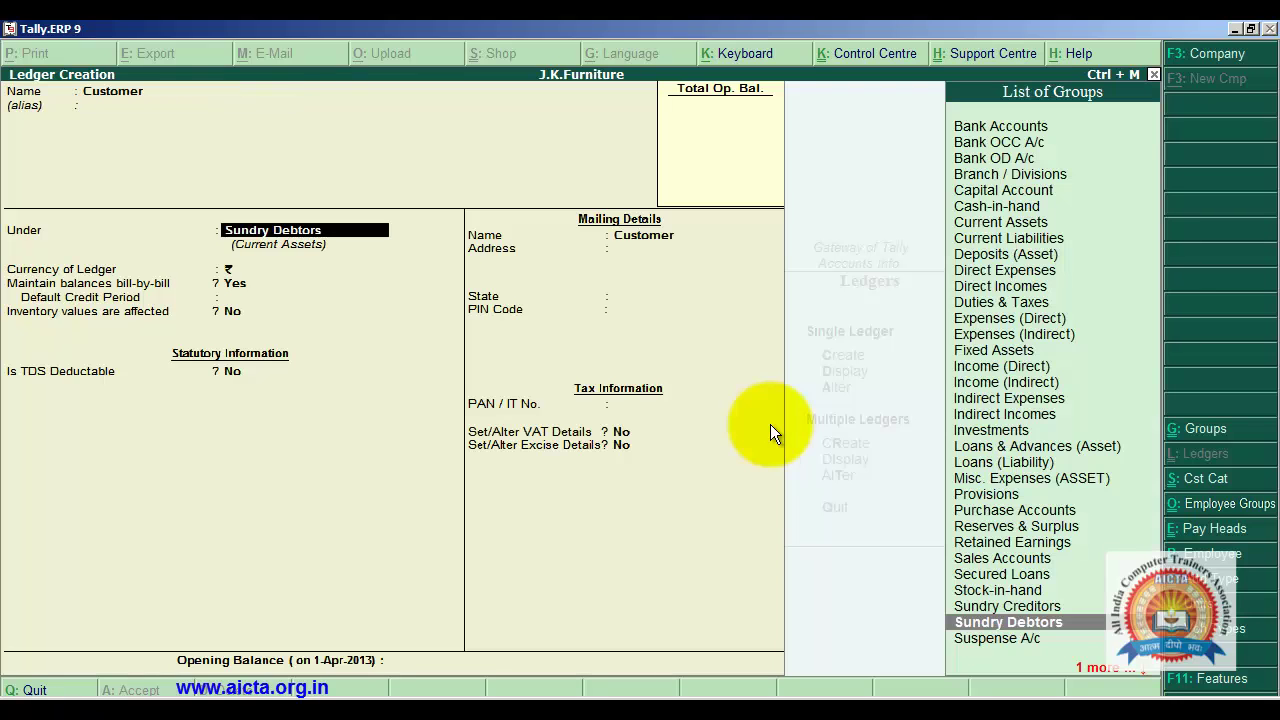
key(Down)
key(Up)
key(Up)
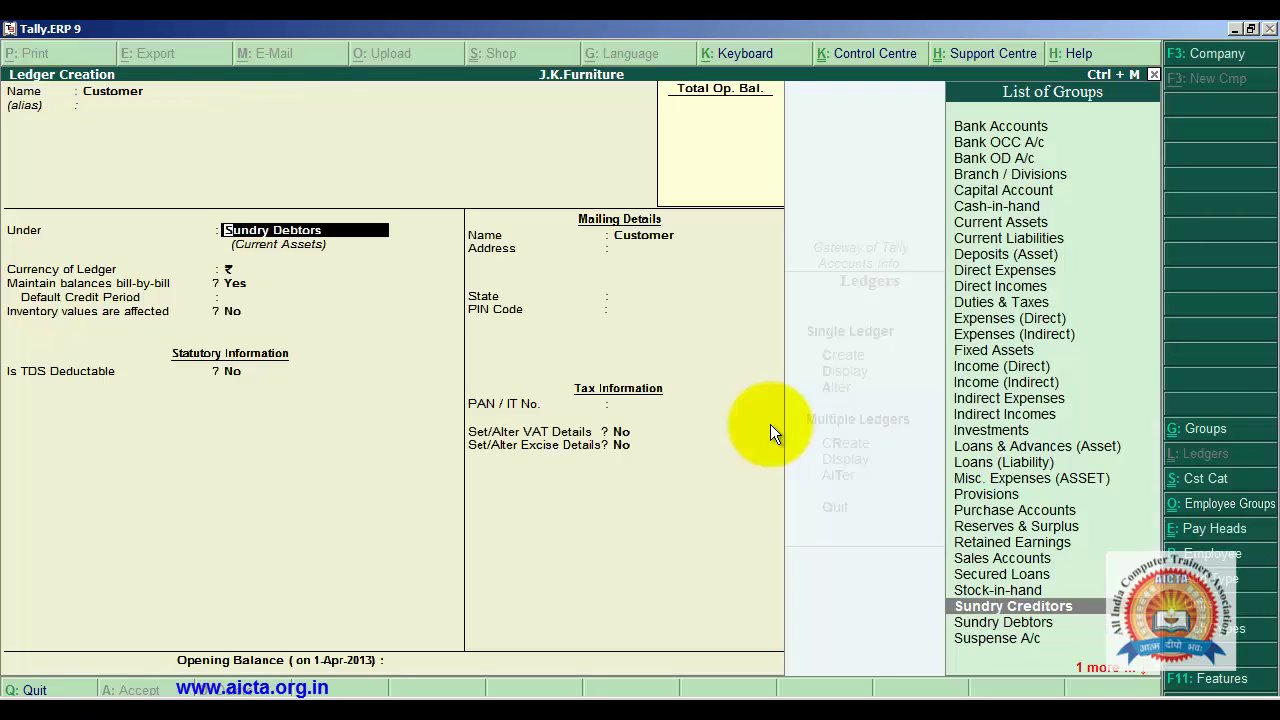
key(Return)
key(Return)
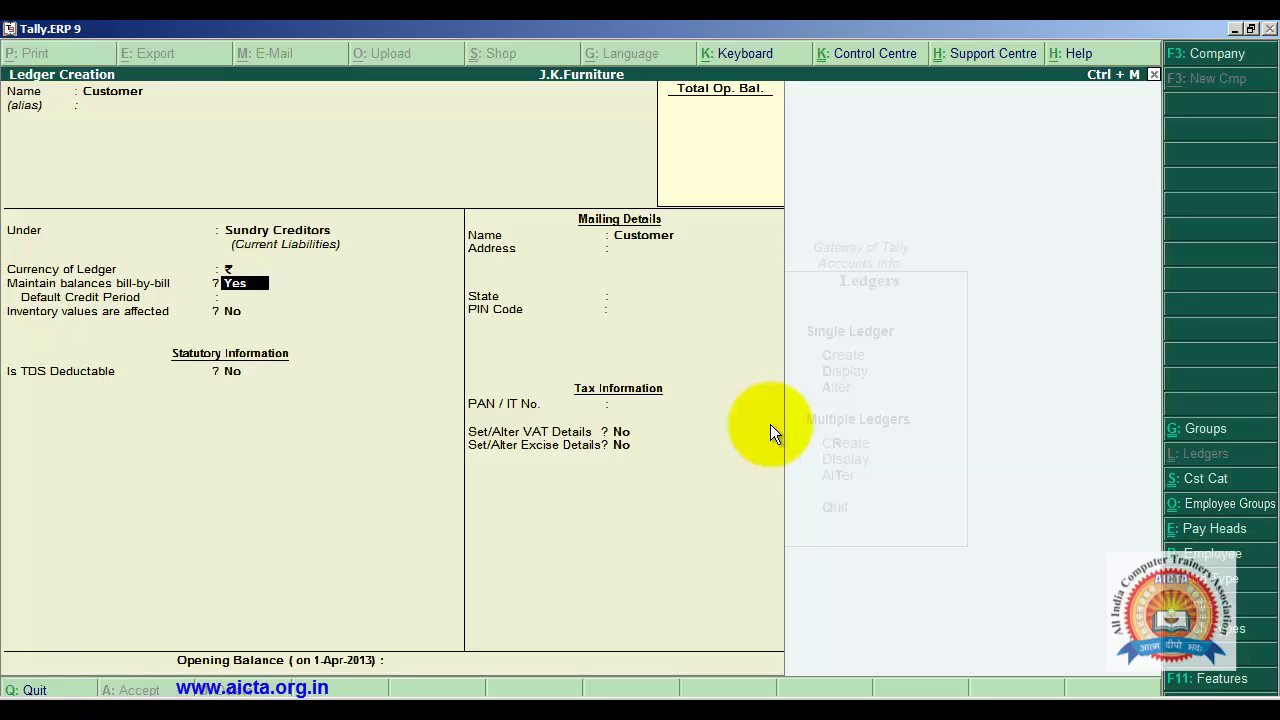
Keep the customer's bill-by-bill balances at Yes and TDS deductable at No, leaving the mailing address blank.
key(Return)
key(Return)
key(Return)
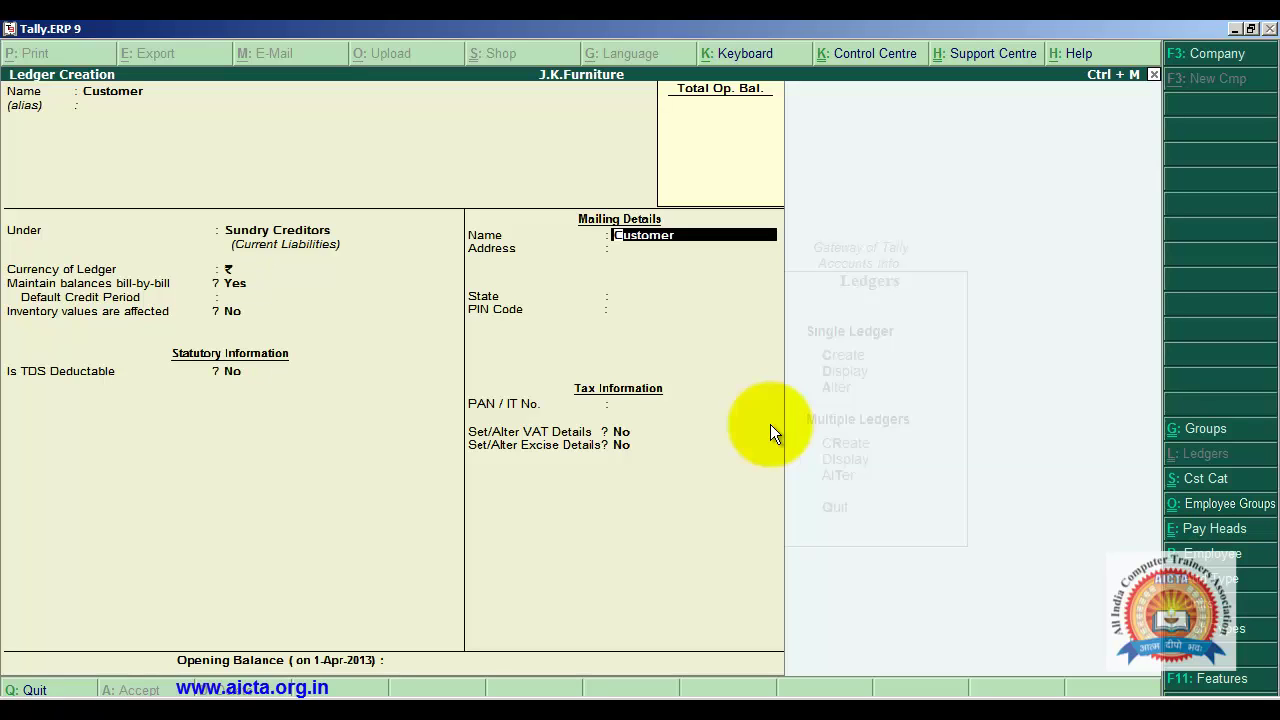
key(Return)
key(Return)
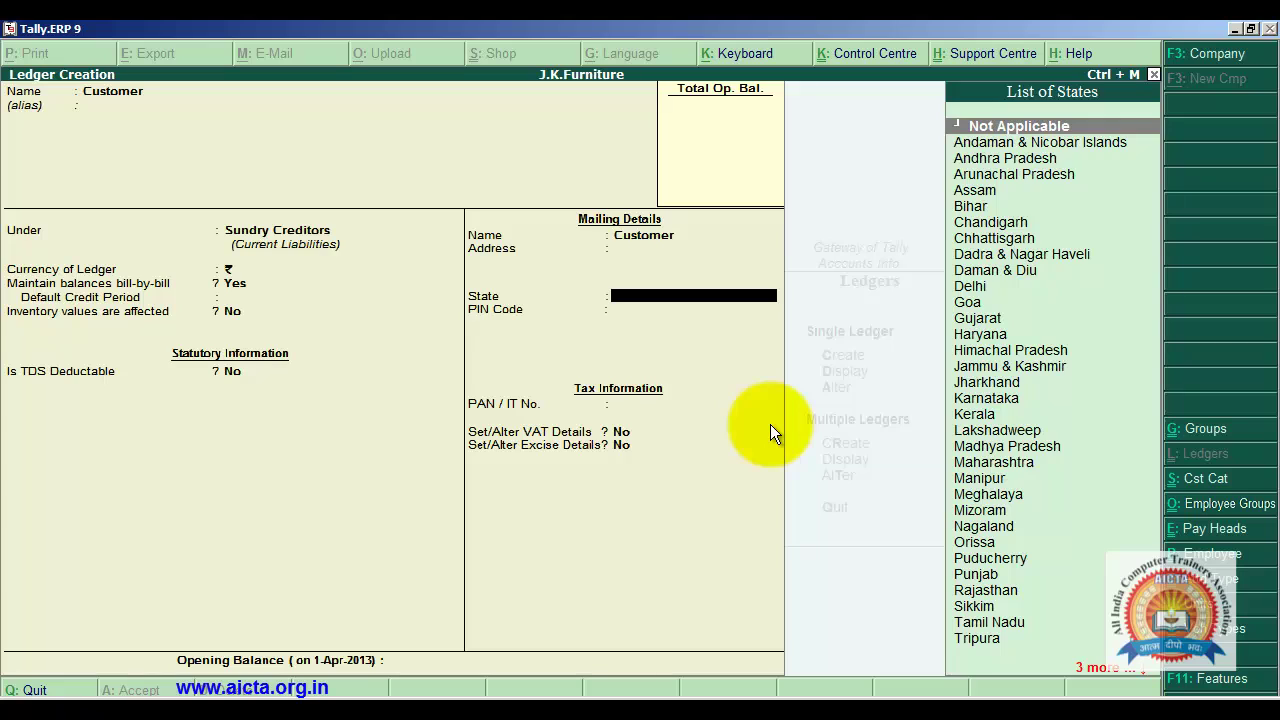
Set the customer's state to Gujarat, leaving PIN code and PAN blank and VAT details at No.
text(g)
key(Down)
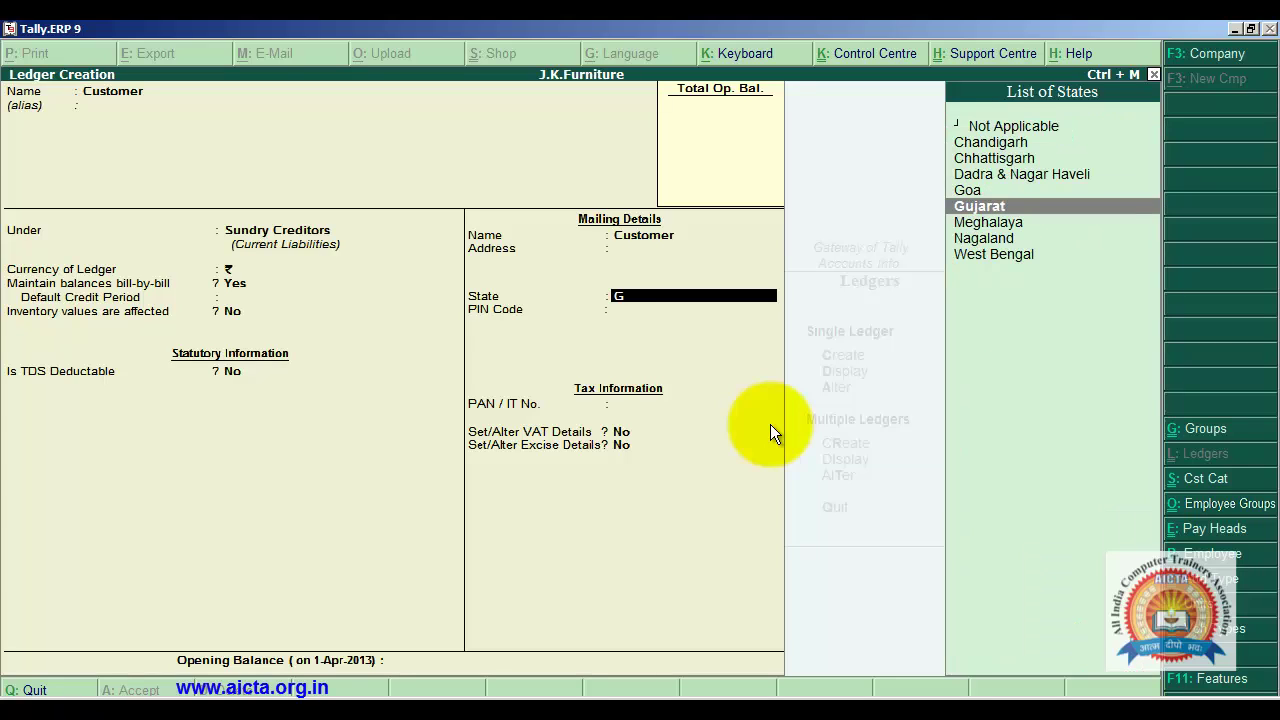
key(Return)
key(Return)
key(Return)
key(Return)
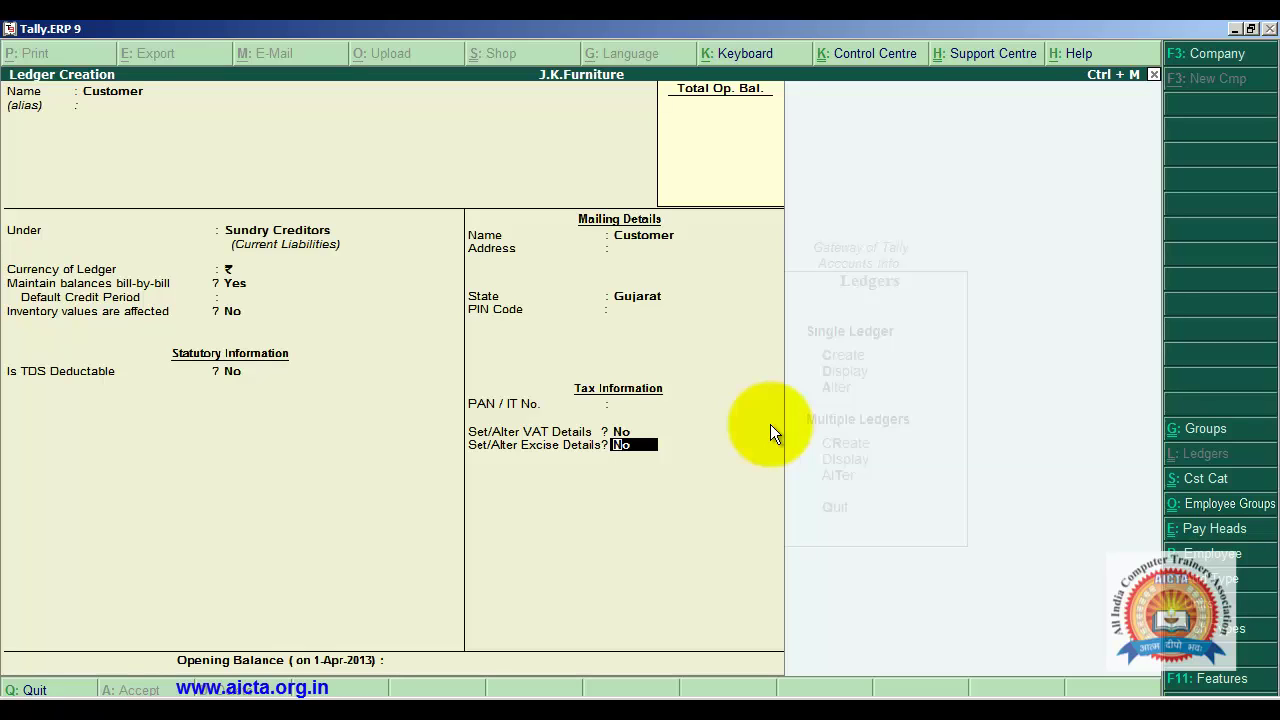
Enable excise details for the Customer ledger, leaving the registration fields blank and the default nature of purchase at Not Applicable.
text(yes)
key(Return)
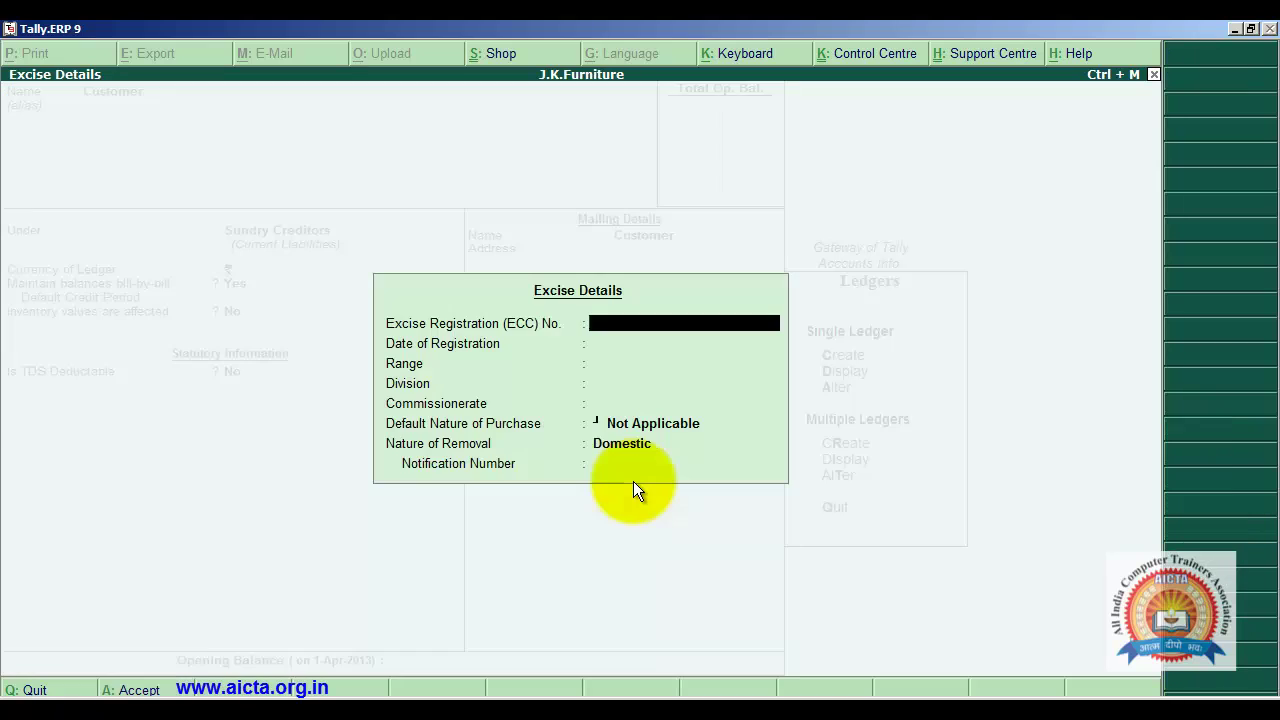
key(Return)
key(Return)
key(Return)
key(Return)
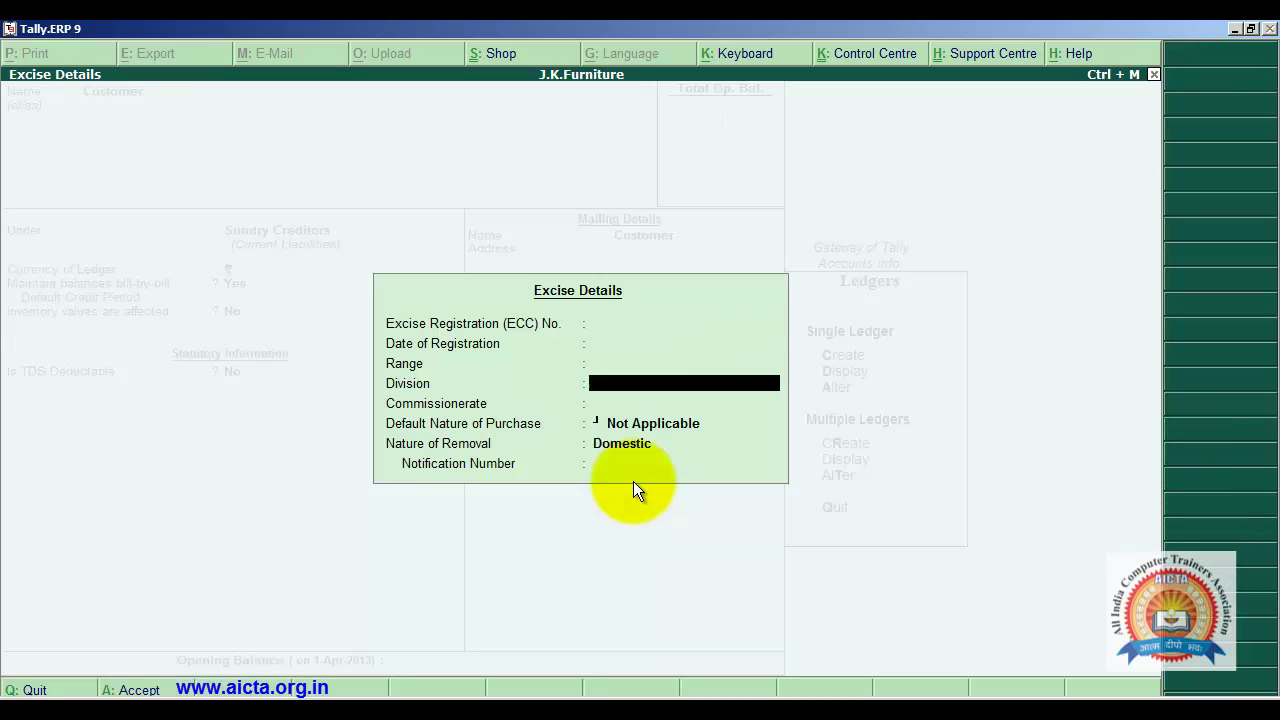
key(Return)
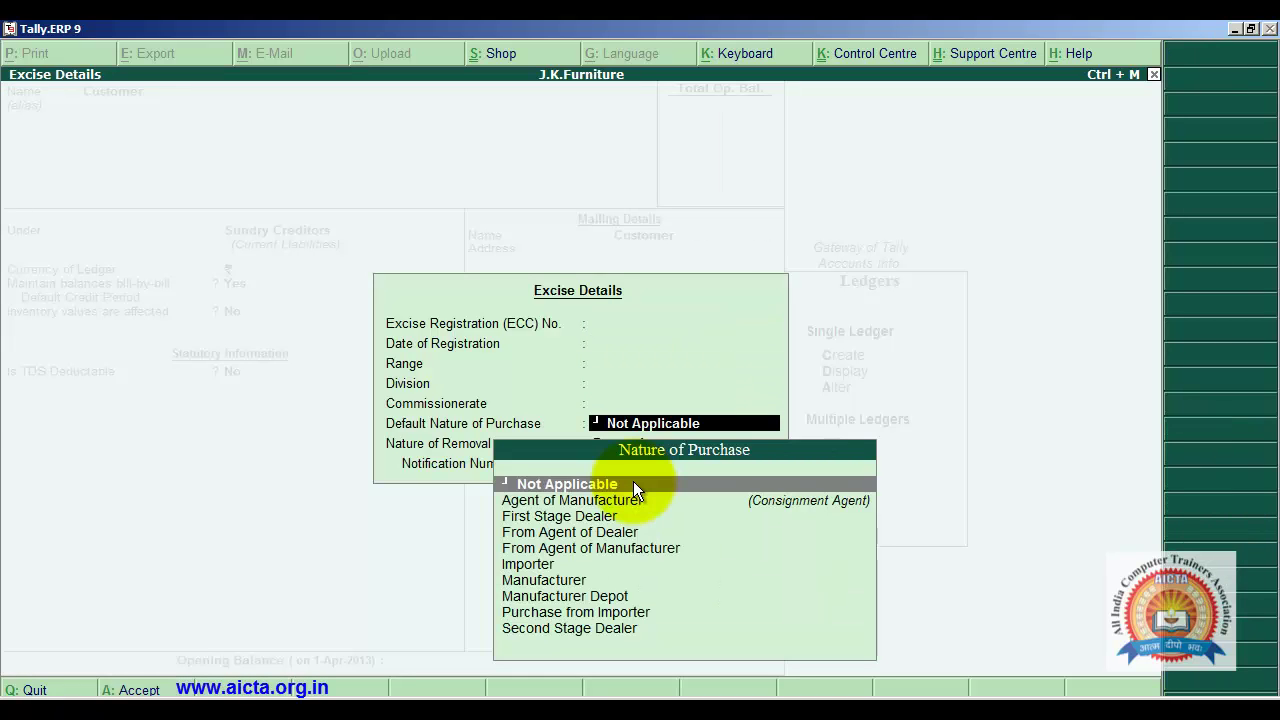
key(Return)
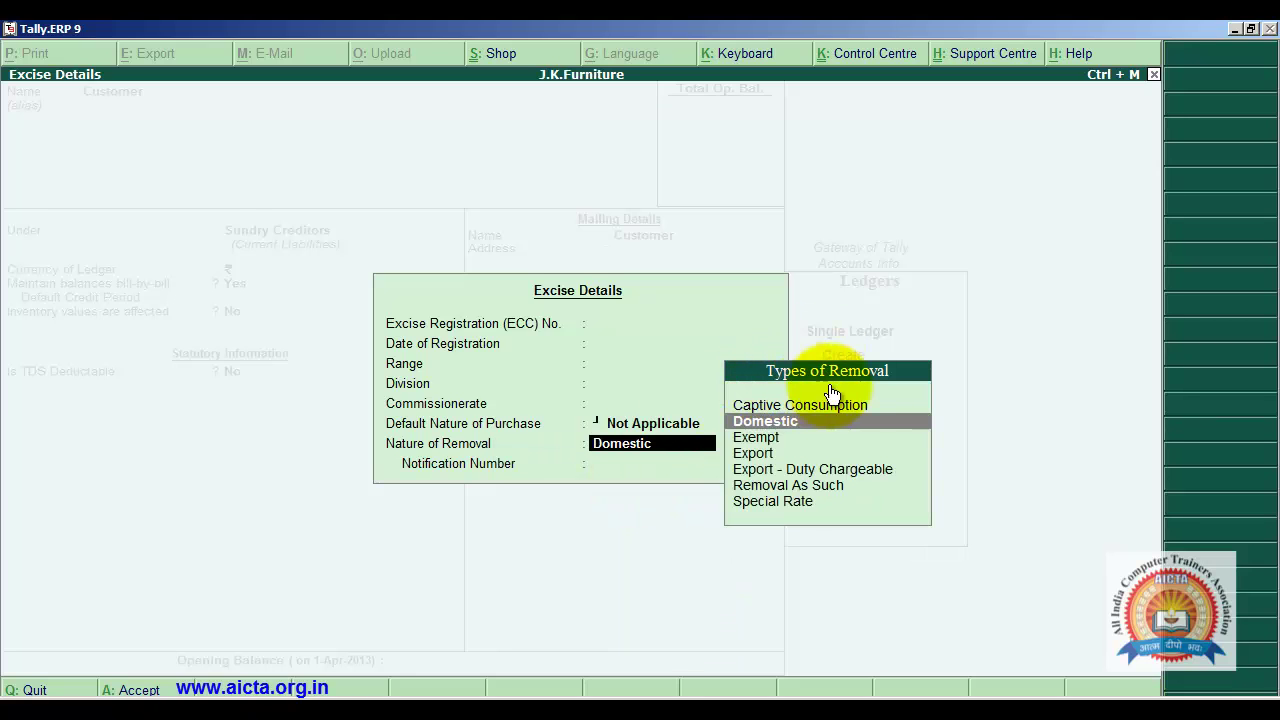
Choose Domestic as the customer's nature of removal and save the Customer ledger without an opening balance.
click(781, 420)
key(Return)
key(Return)
key(Return)
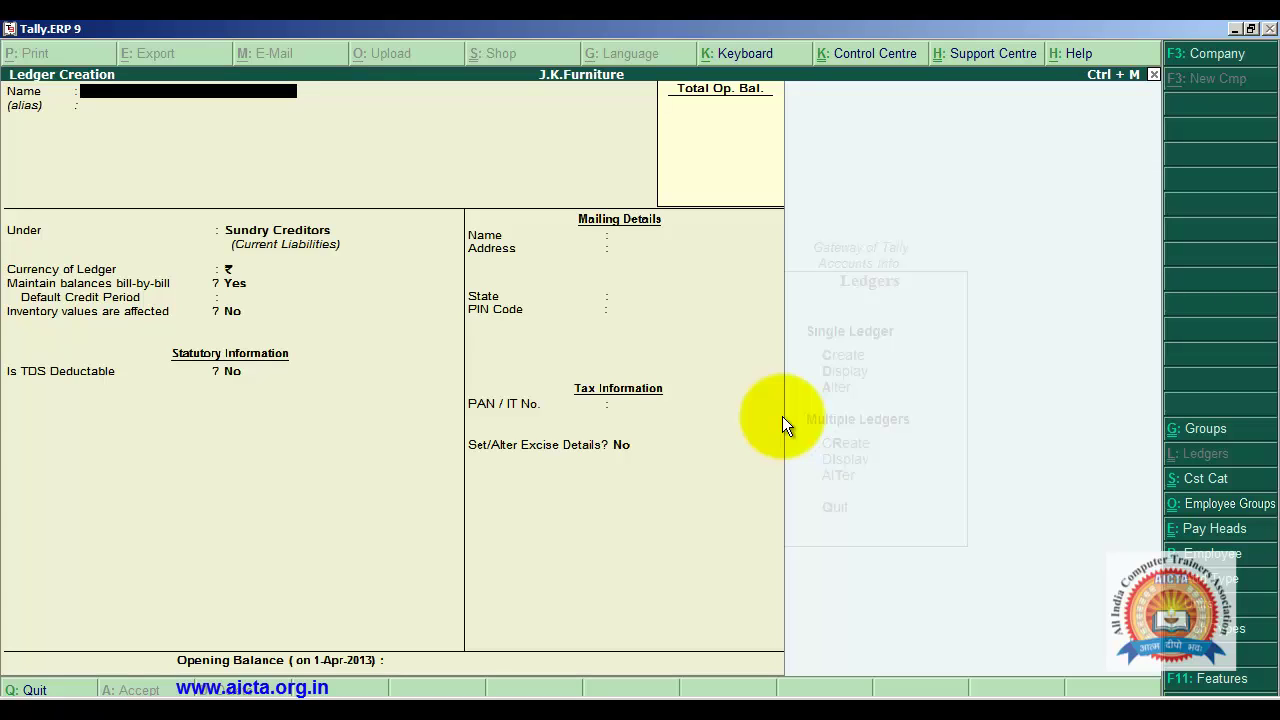
Name a new ledger Secondary Education Cess @2% and place it under the Duties & Taxes group.
text(Secondary Education)
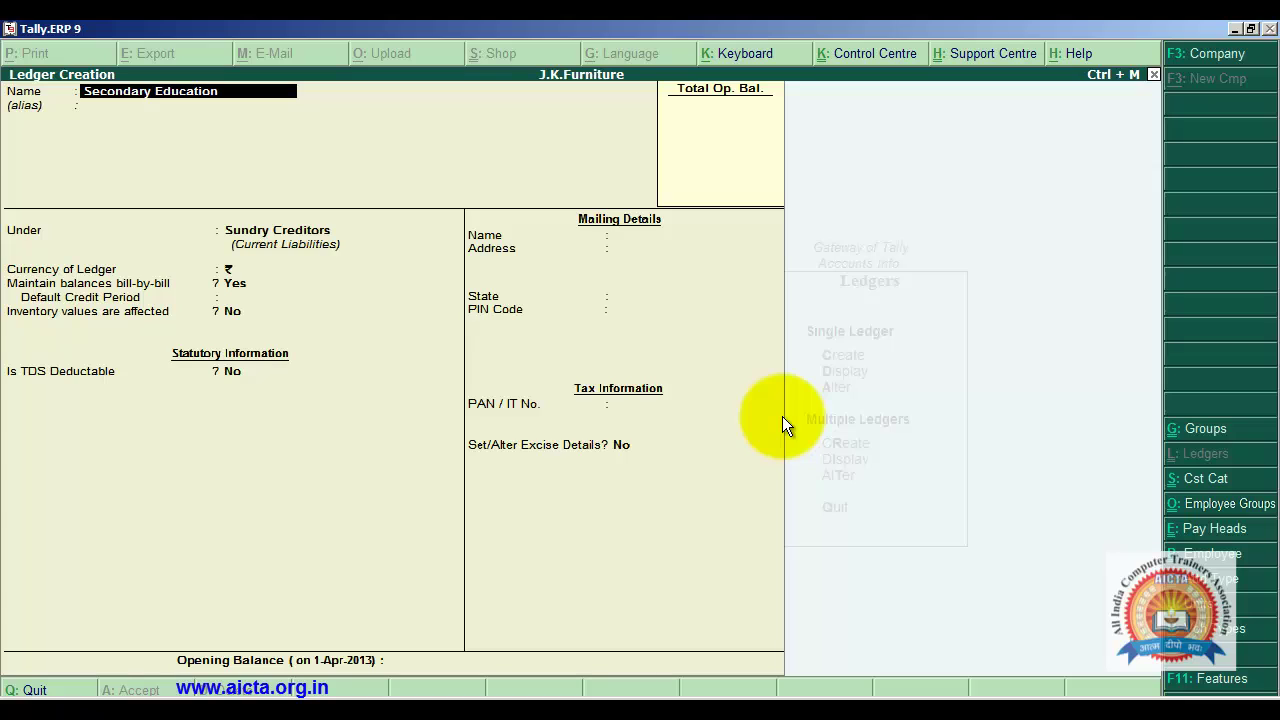
text( Cess @2%)
key(Return)
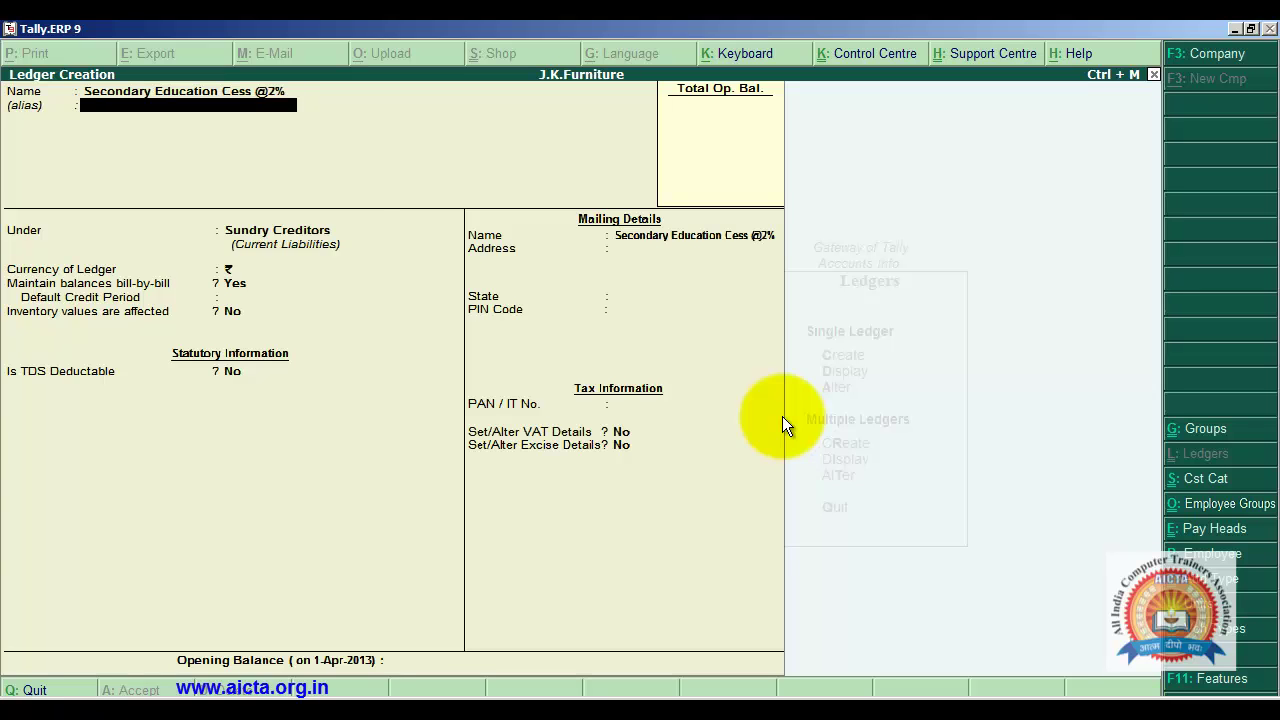
key(Return)
text(D)
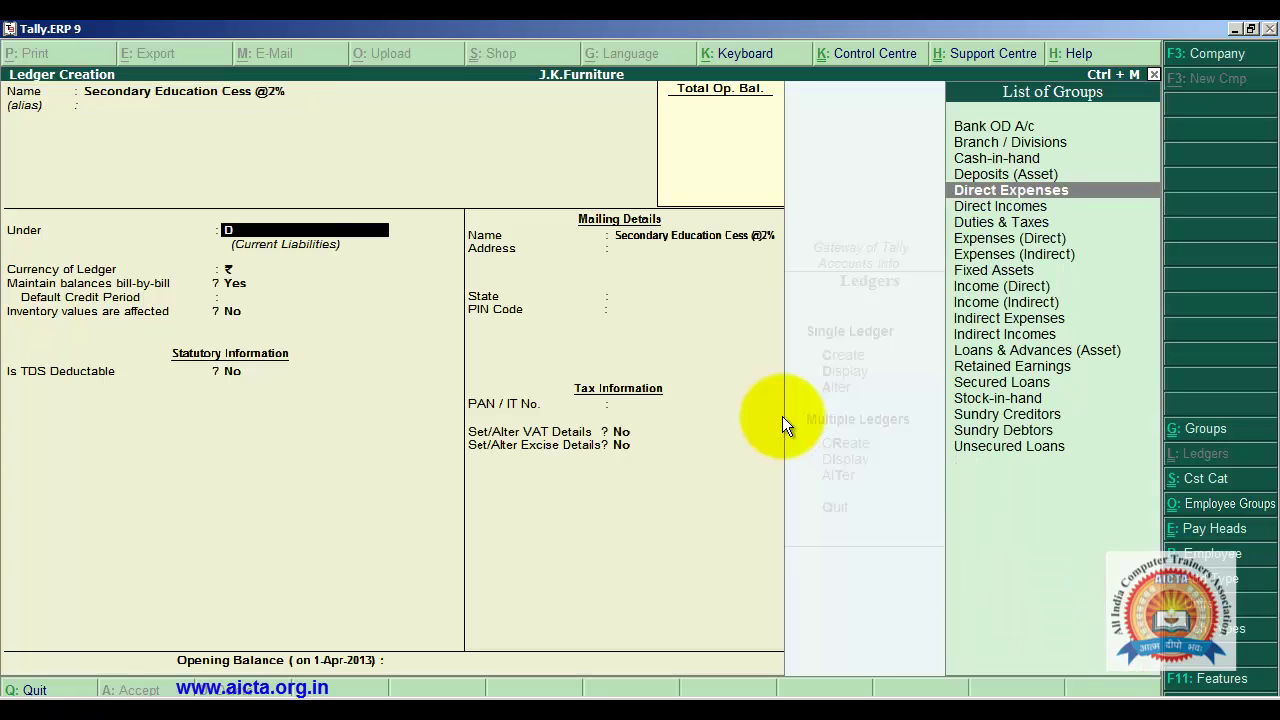
key(Down)
key(Down)
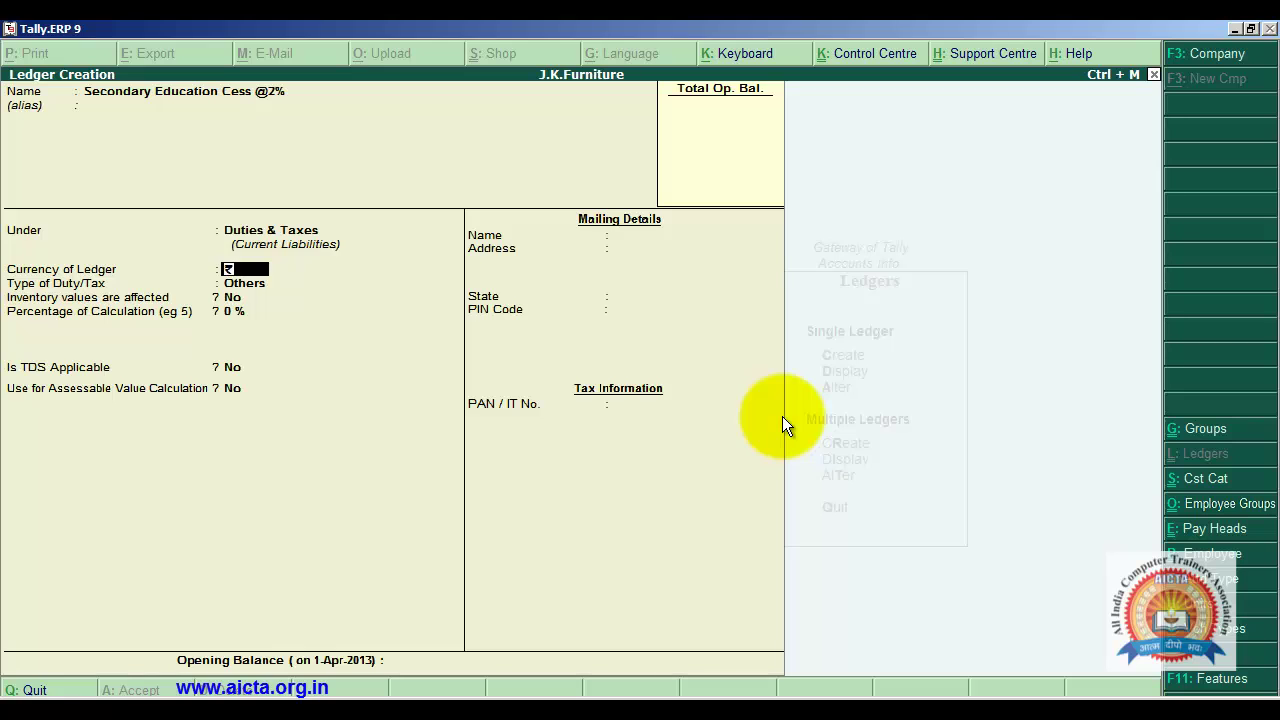
Set the Secondary Education Cess ledger's type of duty/tax to Excise, leaving the excise accounting code blank.
key(Return)
key(Up)
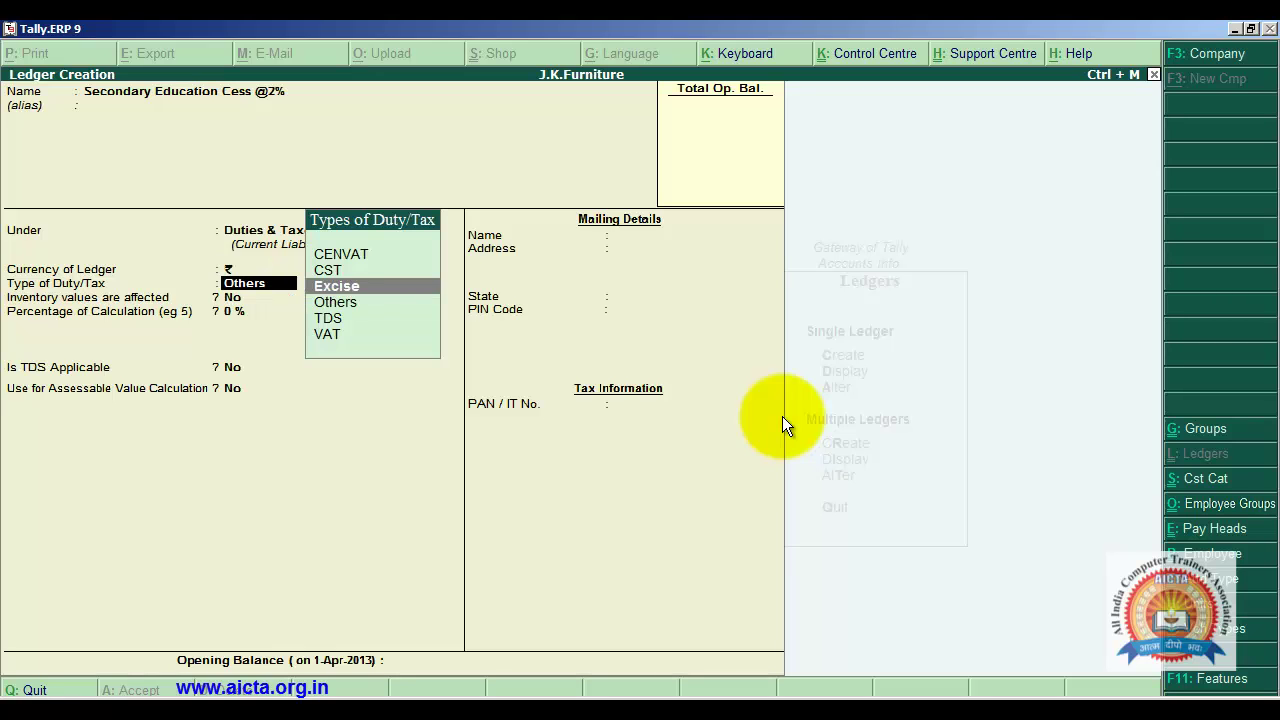
key(Return)
key(Return)
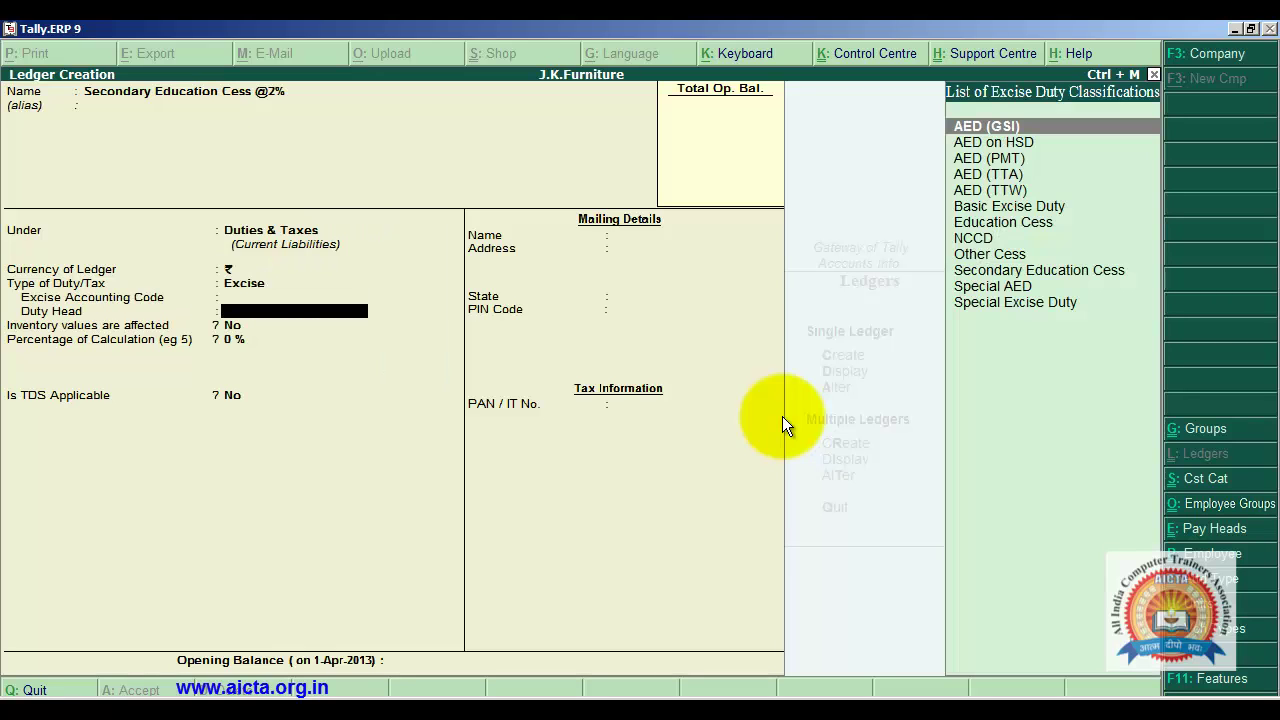
Assign Secondary Education Cess as the ledger's duty head.
key(Down)
key(Down)
key(Down)
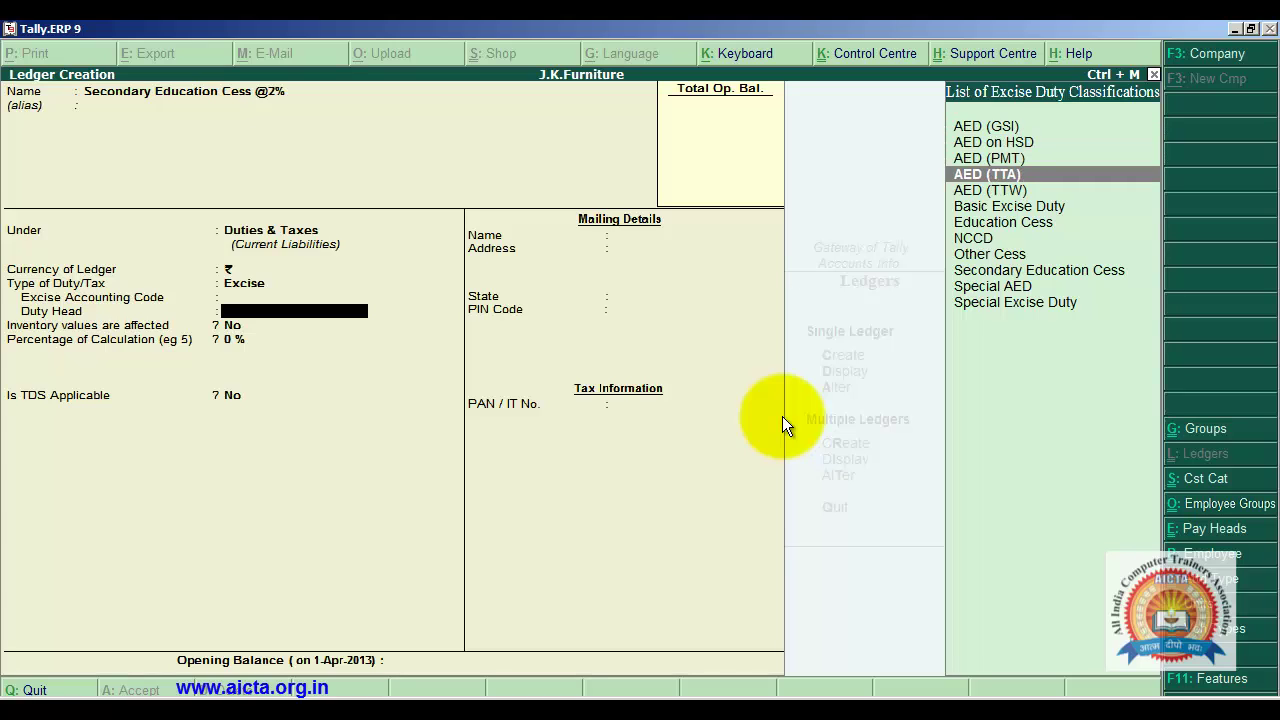
key(Down)
key(Down)
key(Down)
key(Down)
key(Down)
key(Down)
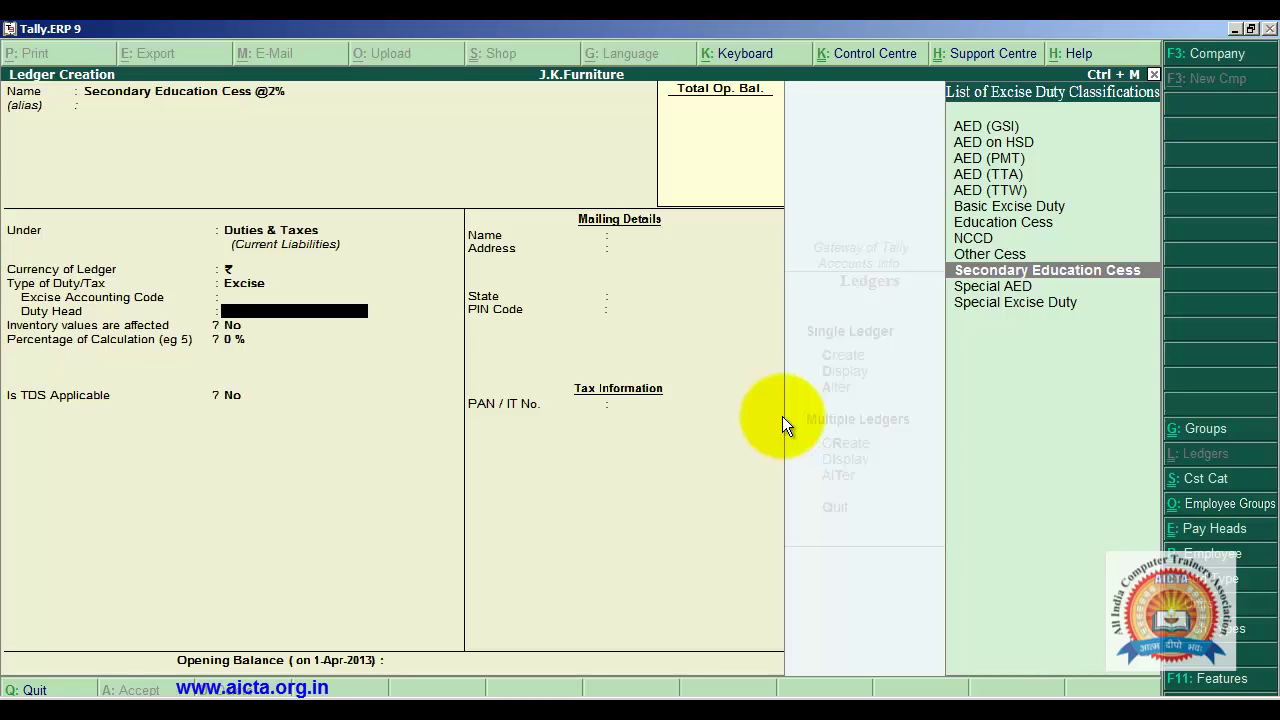
key(Return)
Keep the calculation percentage at 0% and TDS applicable at No, and save the Secondary Education Cess ledger without an opening balance.
key(Return)
key(Return)
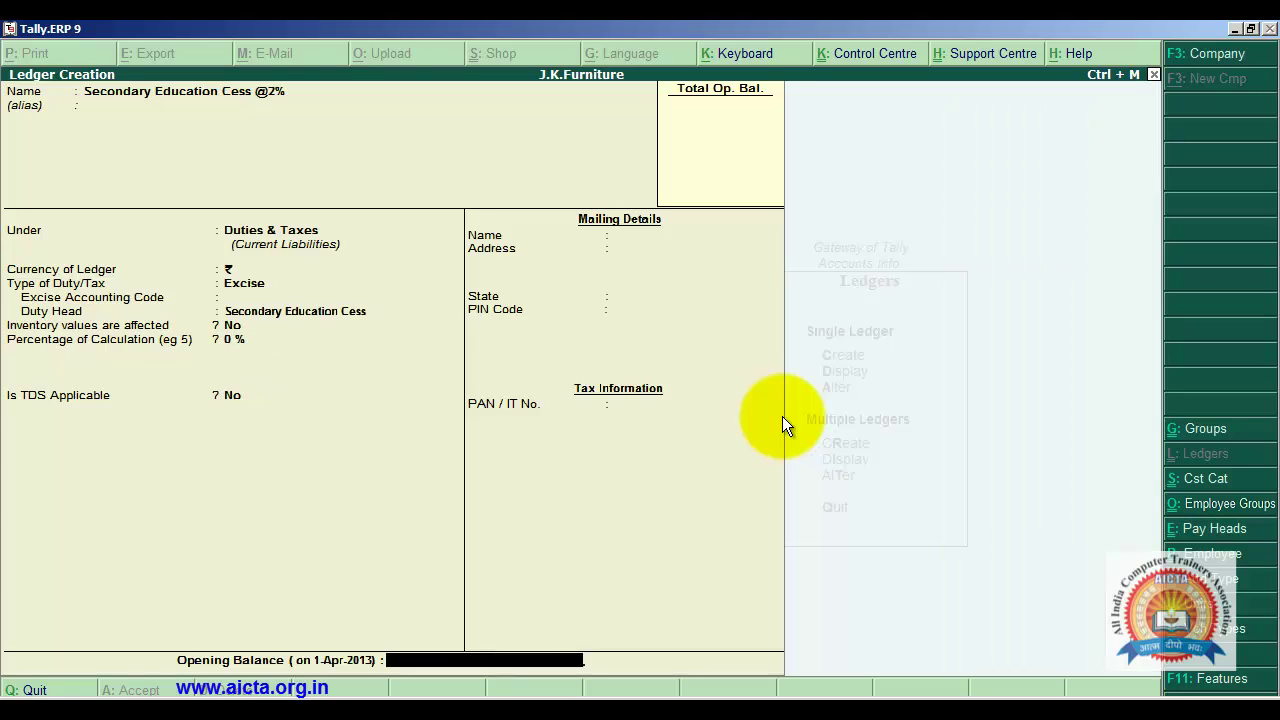
key(Return)
key(Return)
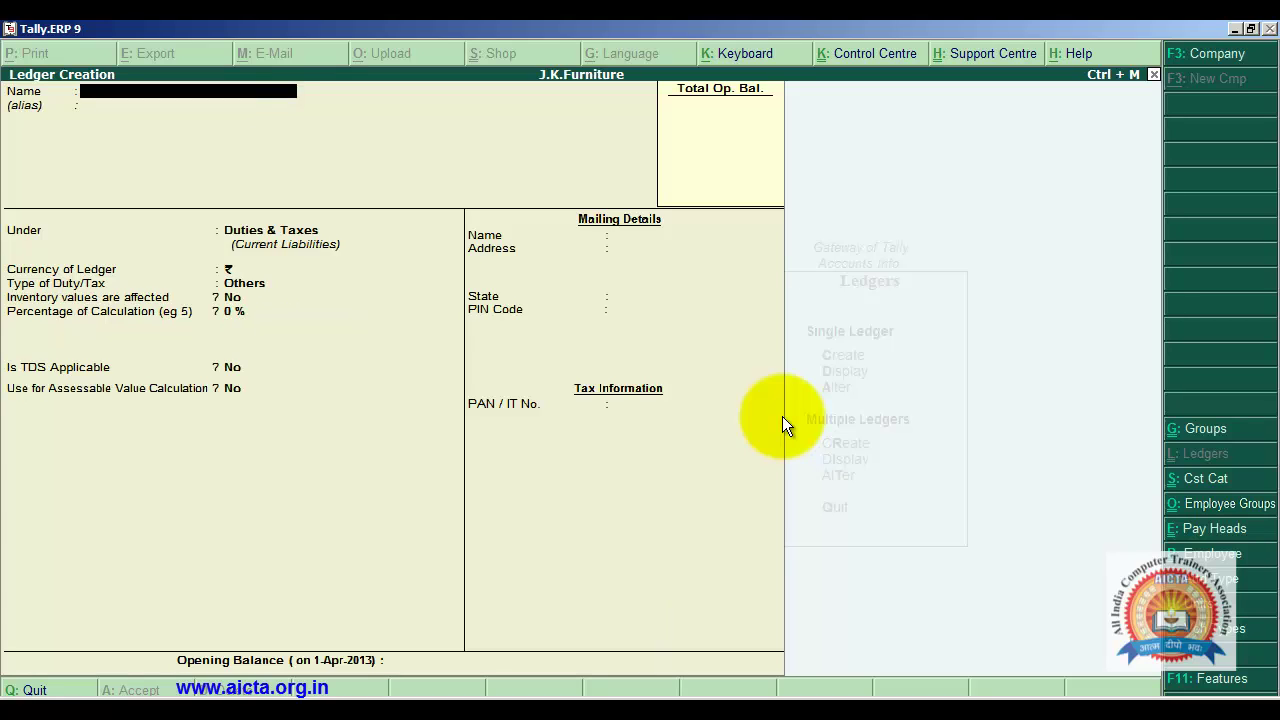
Name a new ledger Basic Excise Duty and keep it under the Duties & Taxes group.
text(Basic Excise Duty)
key(Return)
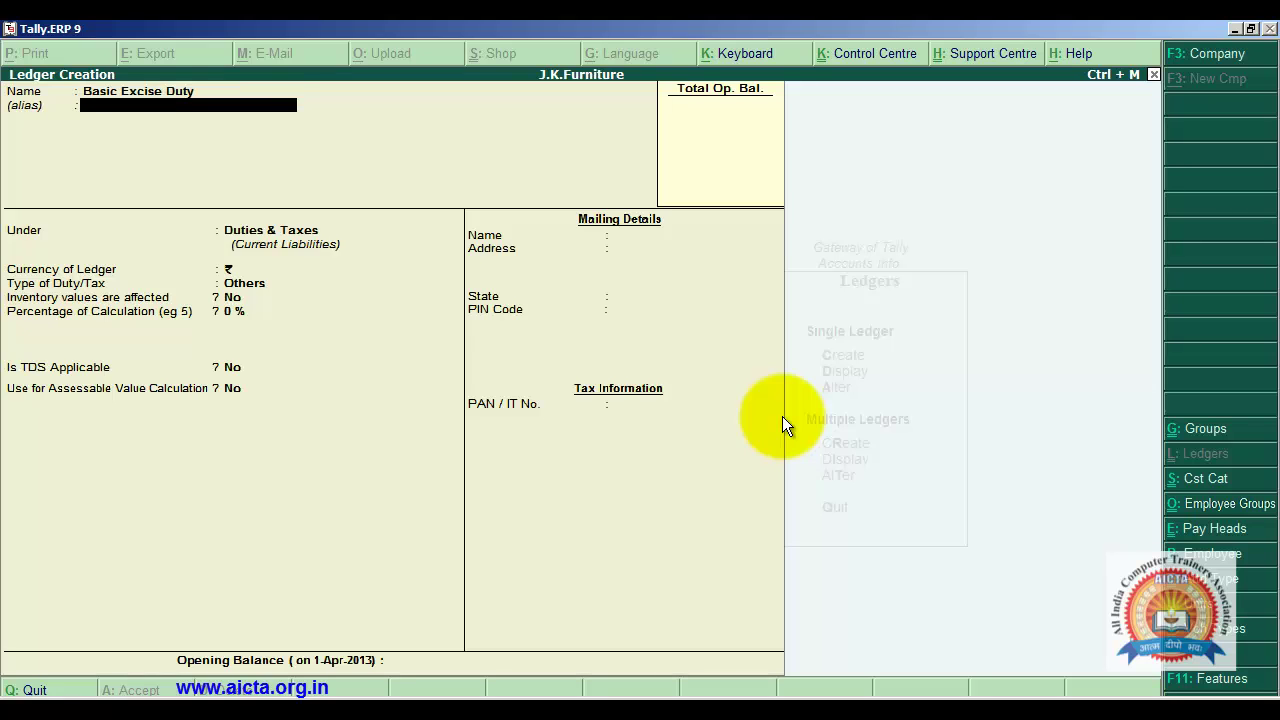
key(Return)
key(Return)
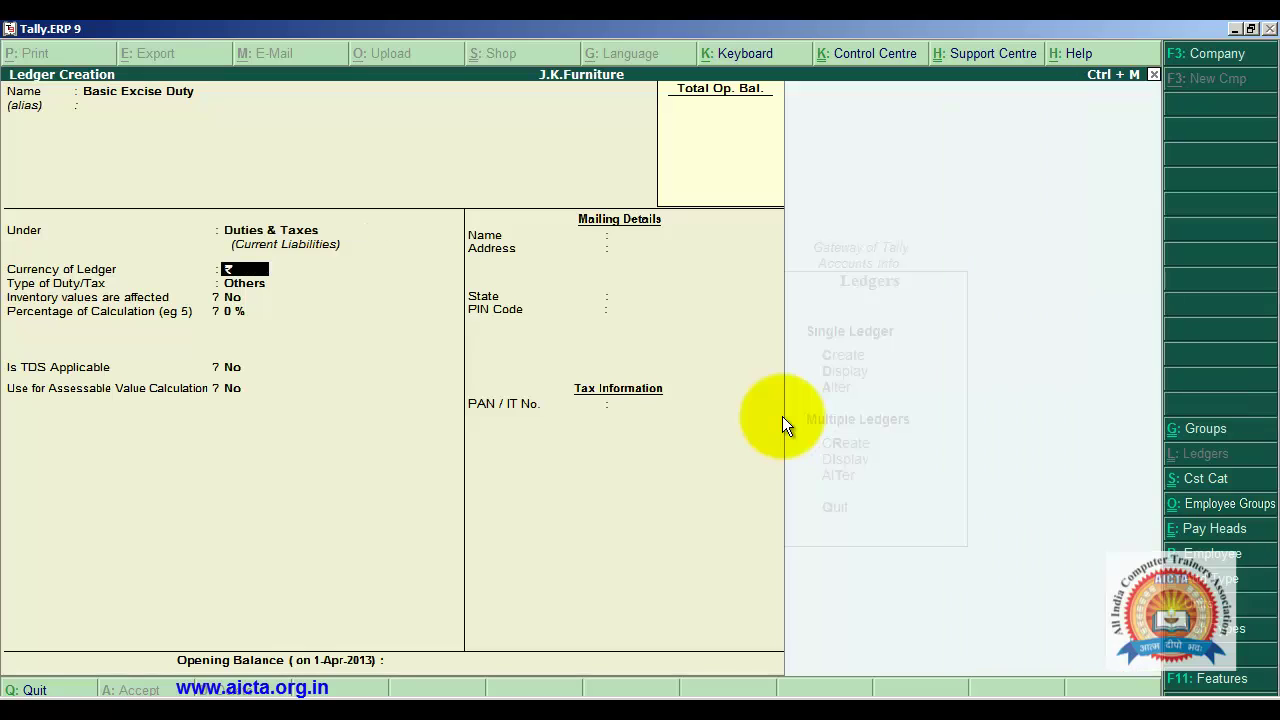
Set the Basic Excise Duty ledger's type of duty/tax to Excise, leaving the excise accounting code blank.
key(Return)
key(Up)
key(Return)
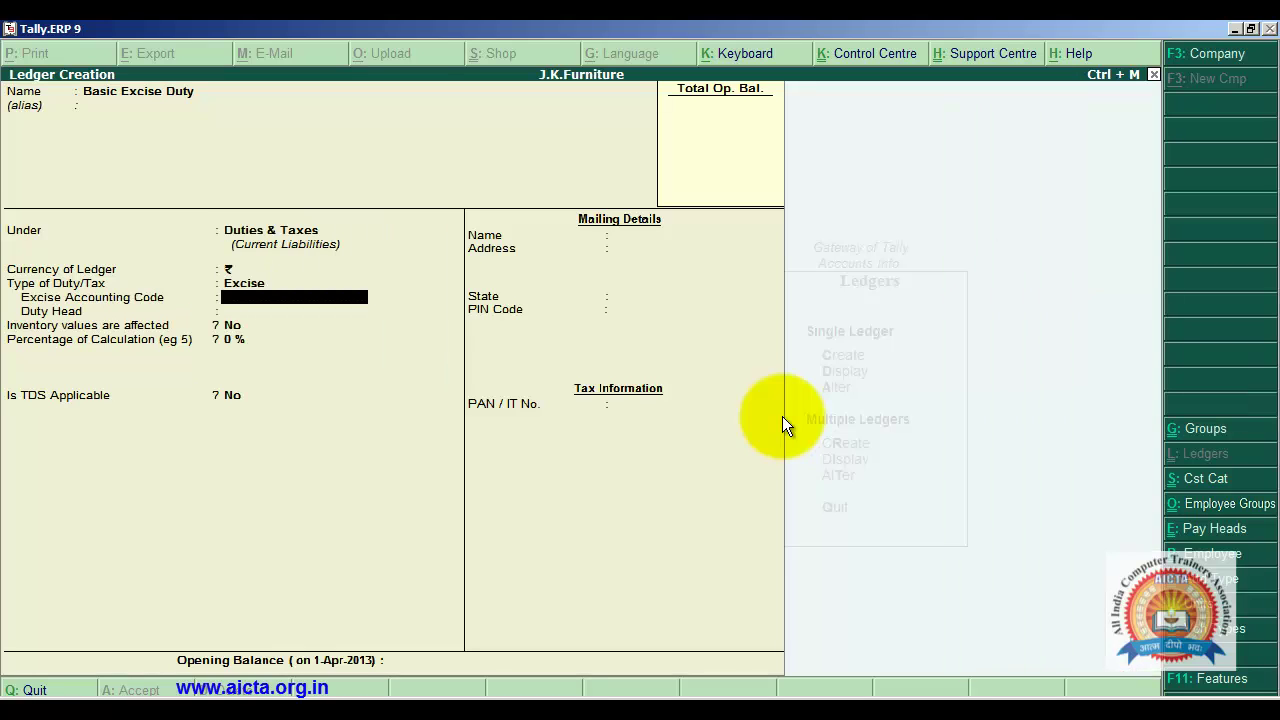
key(Return)
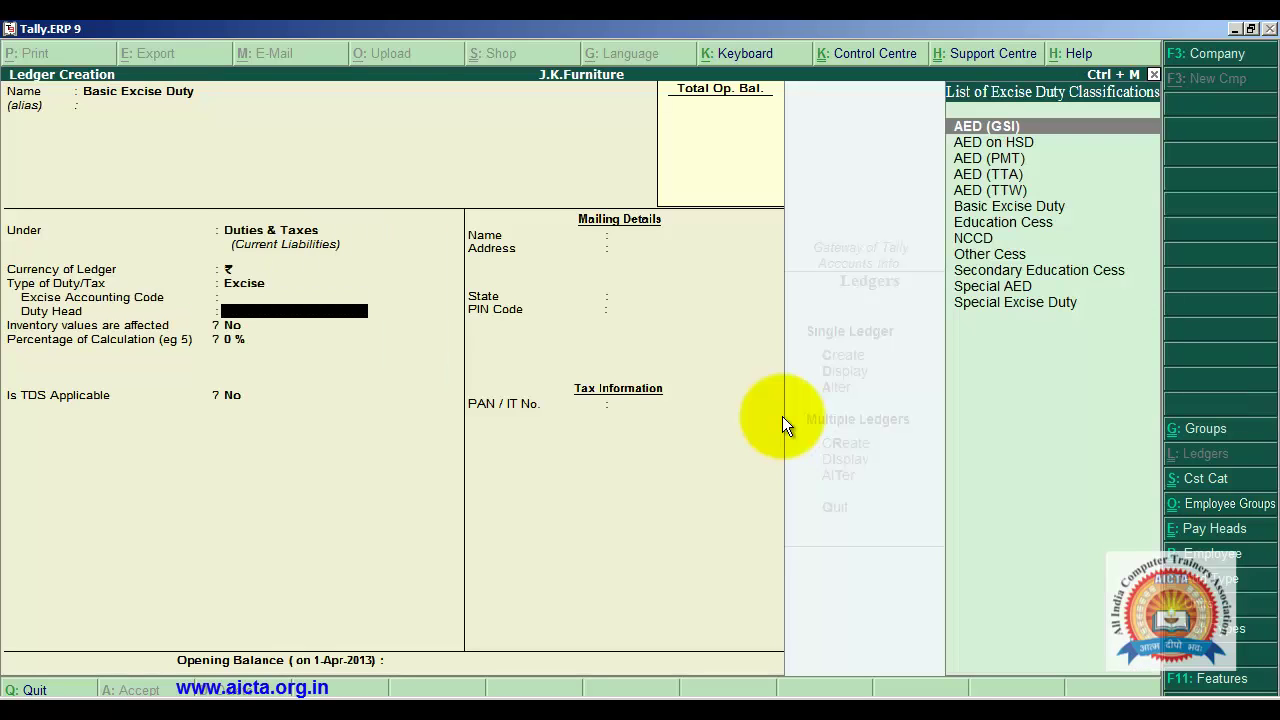
Assign Basic Excise Duty as the ledger's duty head.
key(Down)
key(Down)
key(Down)
key(Down)
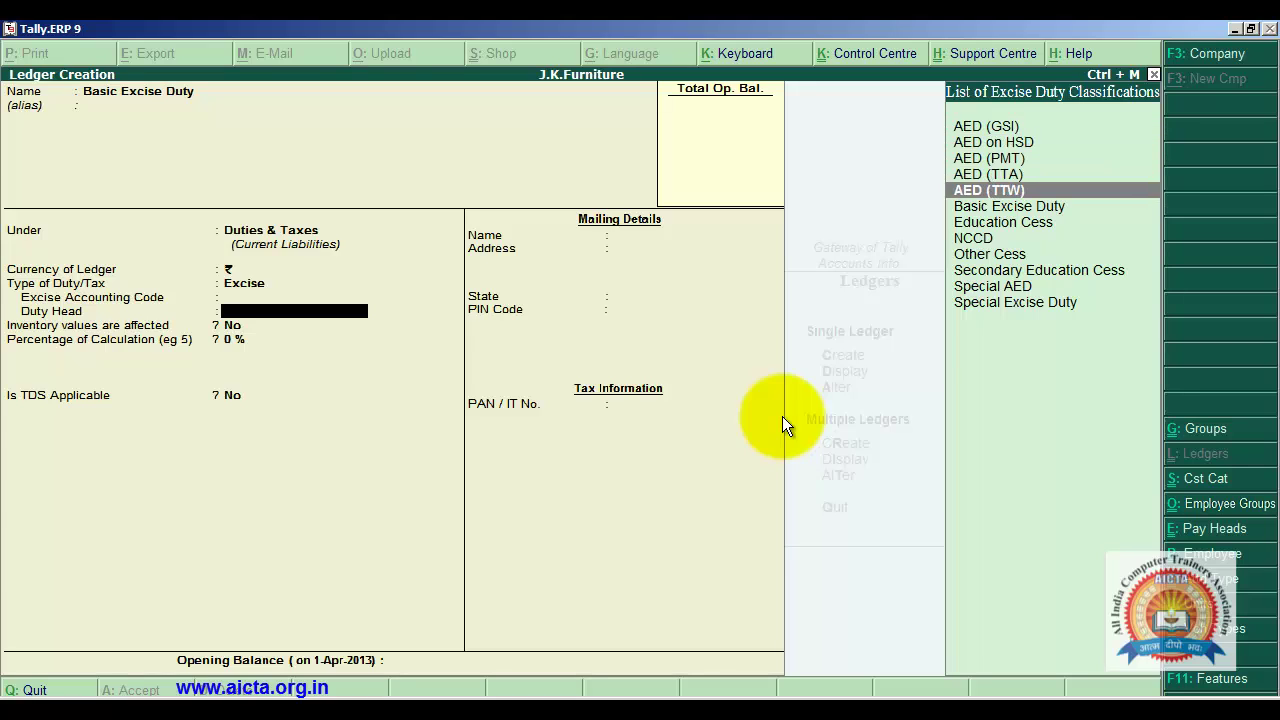
key(Down)
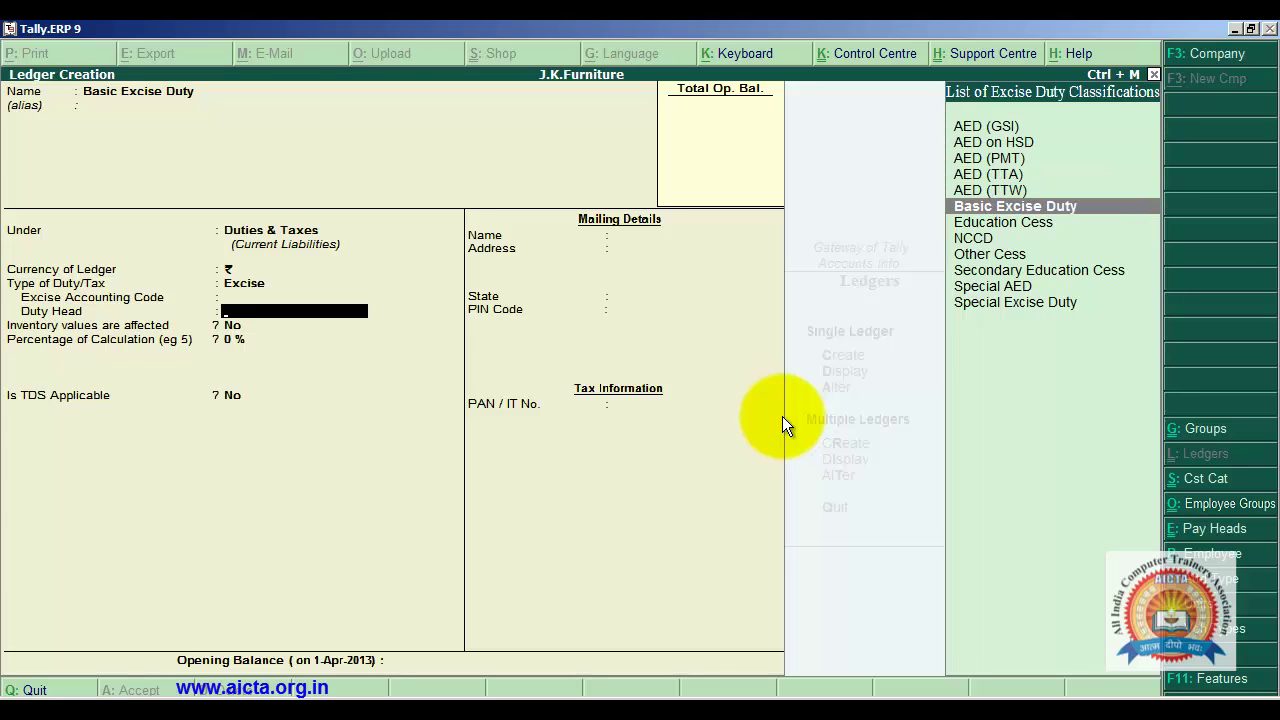
key(Return)
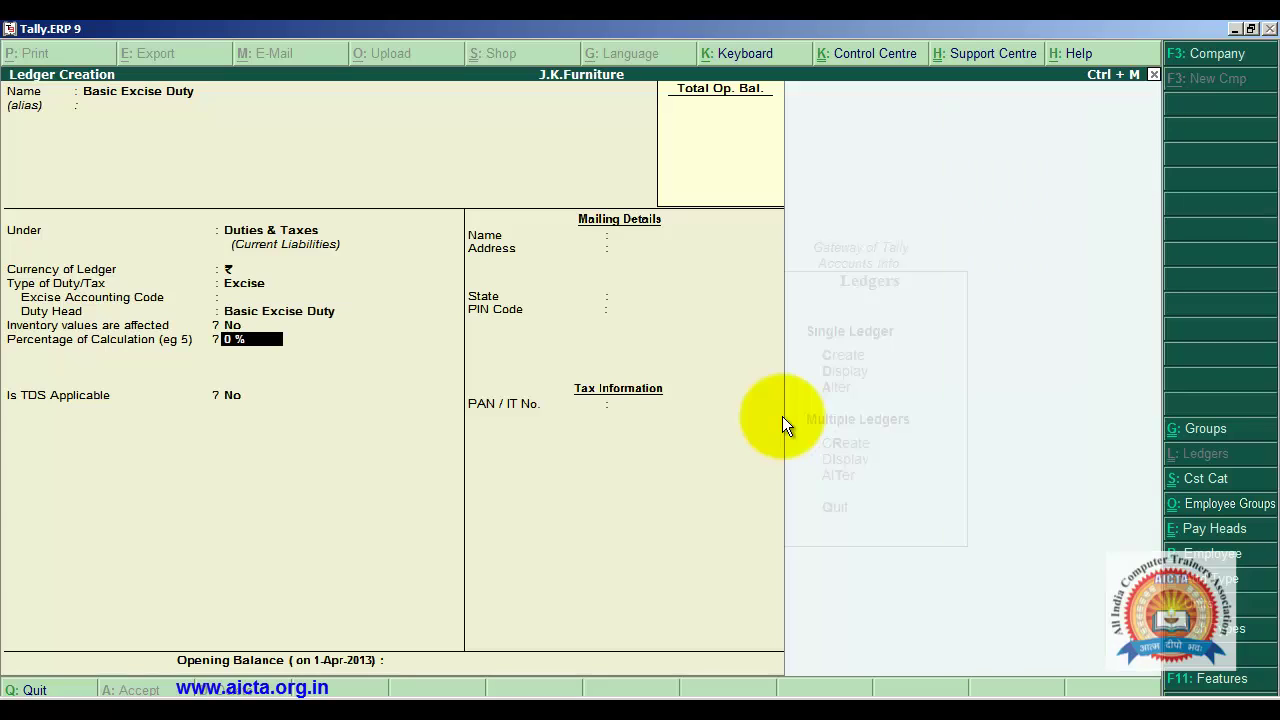
key(Return)
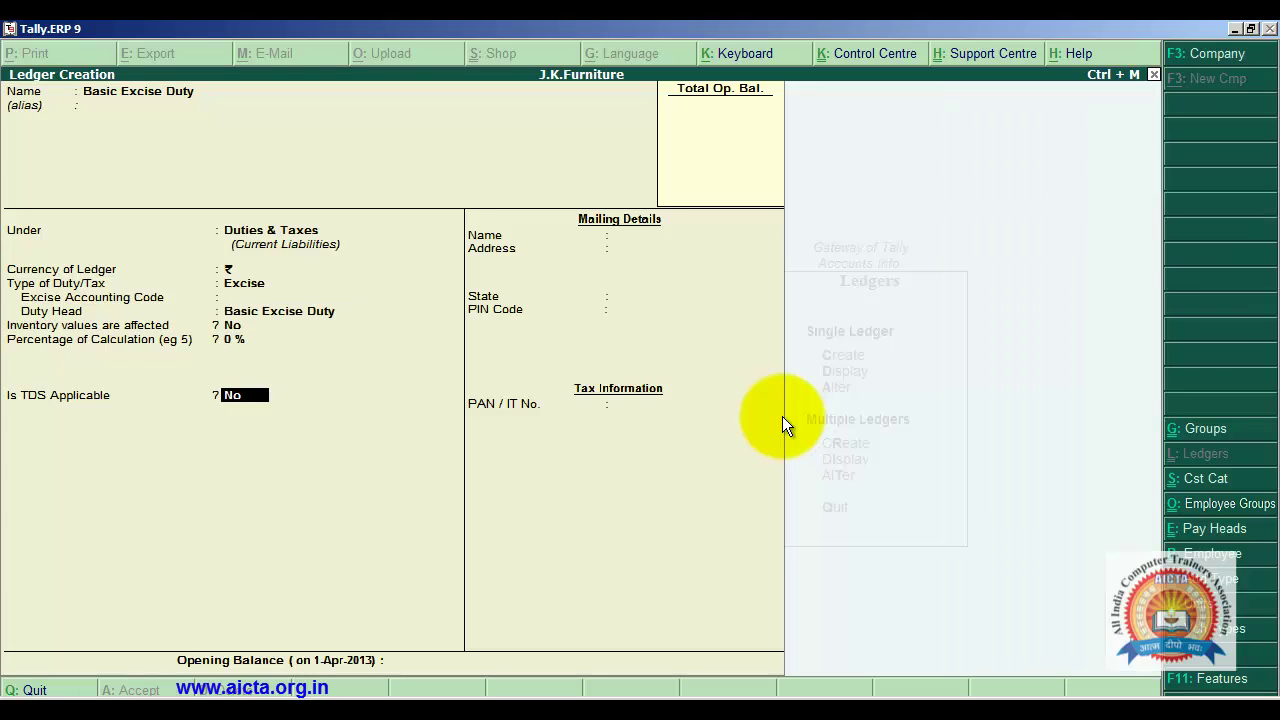
key(Return)
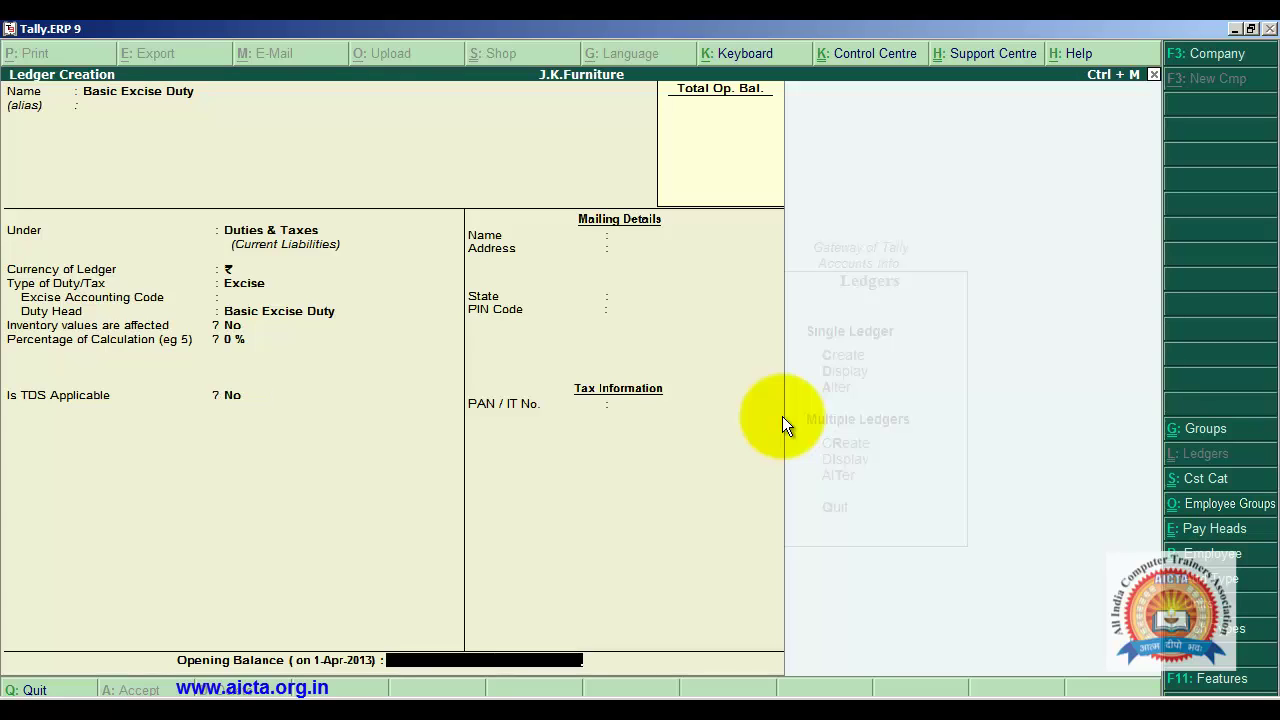
key(Return)
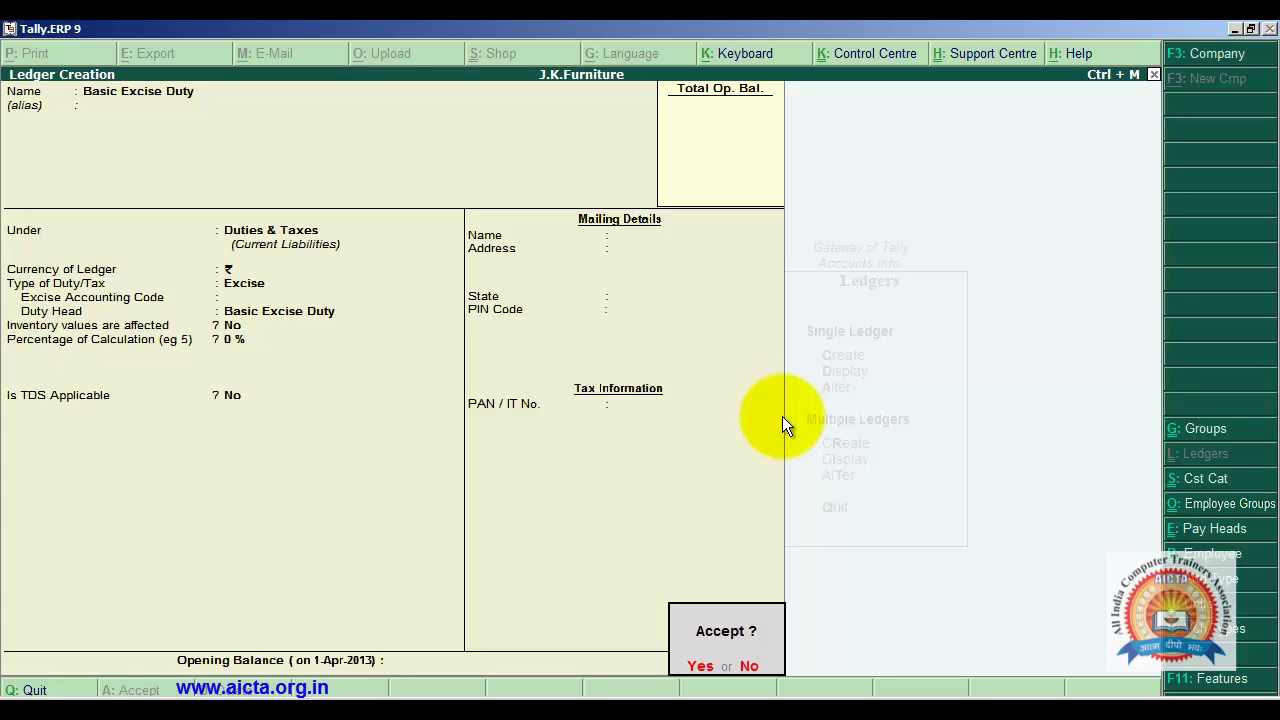
key(n)
key(Up)
key(Up)
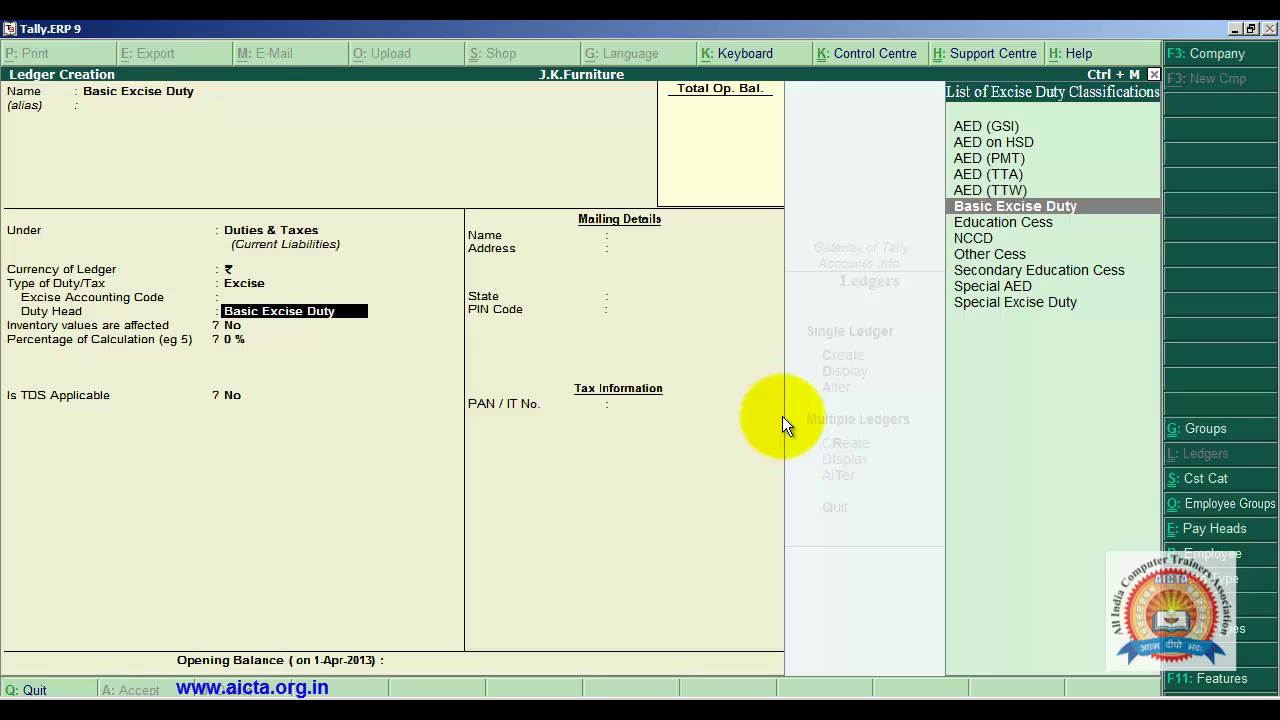
Keep the duty head, 0% calculation and TDS at No, and save the Basic Excise Duty ledger without an opening balance.
key(Return)
key(Return)
key(Return)
key(Return)
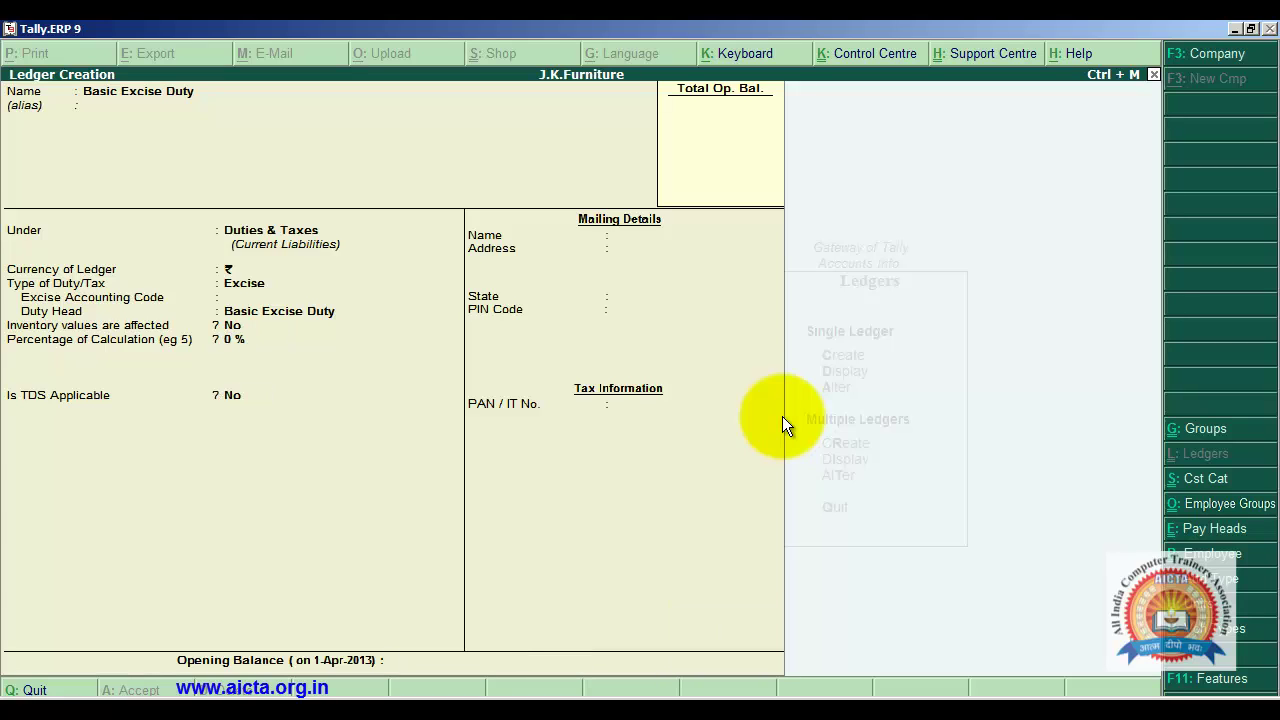
Name a new ledger Education Cess and keep it under the Duties & Taxes group.
text(Educ)
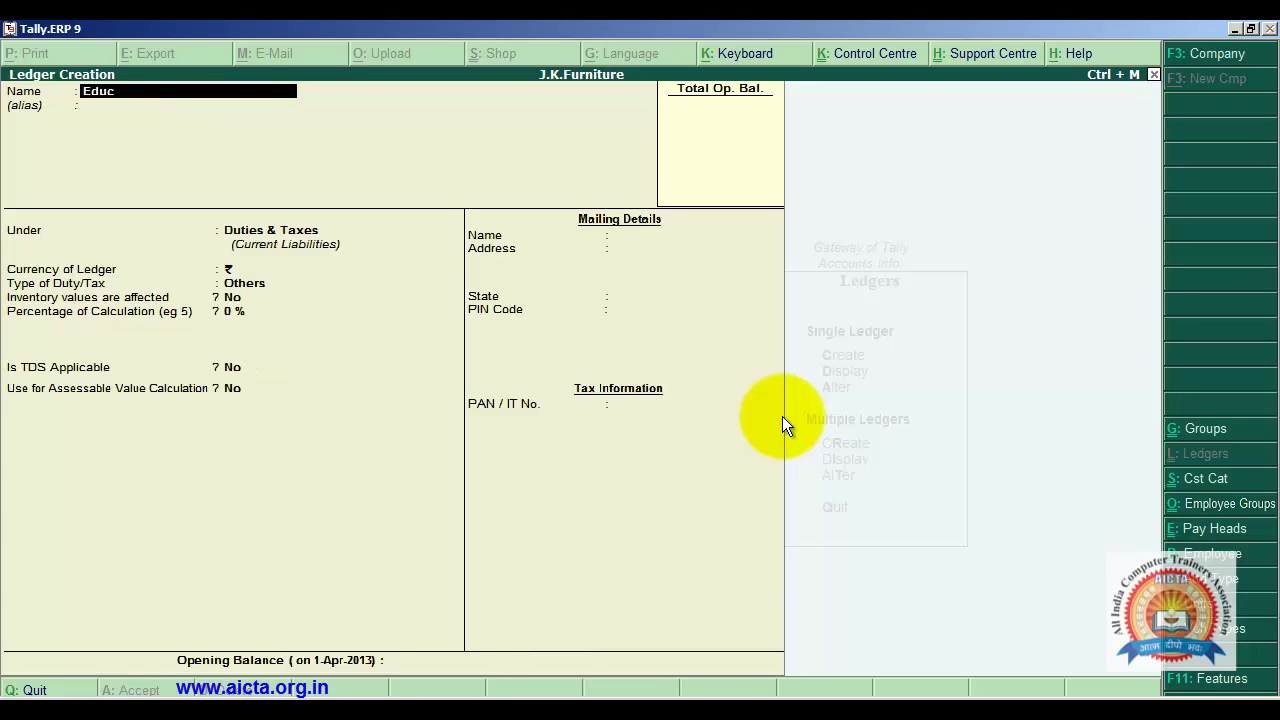
text(ation Cess)
key(Return)
key(Return)
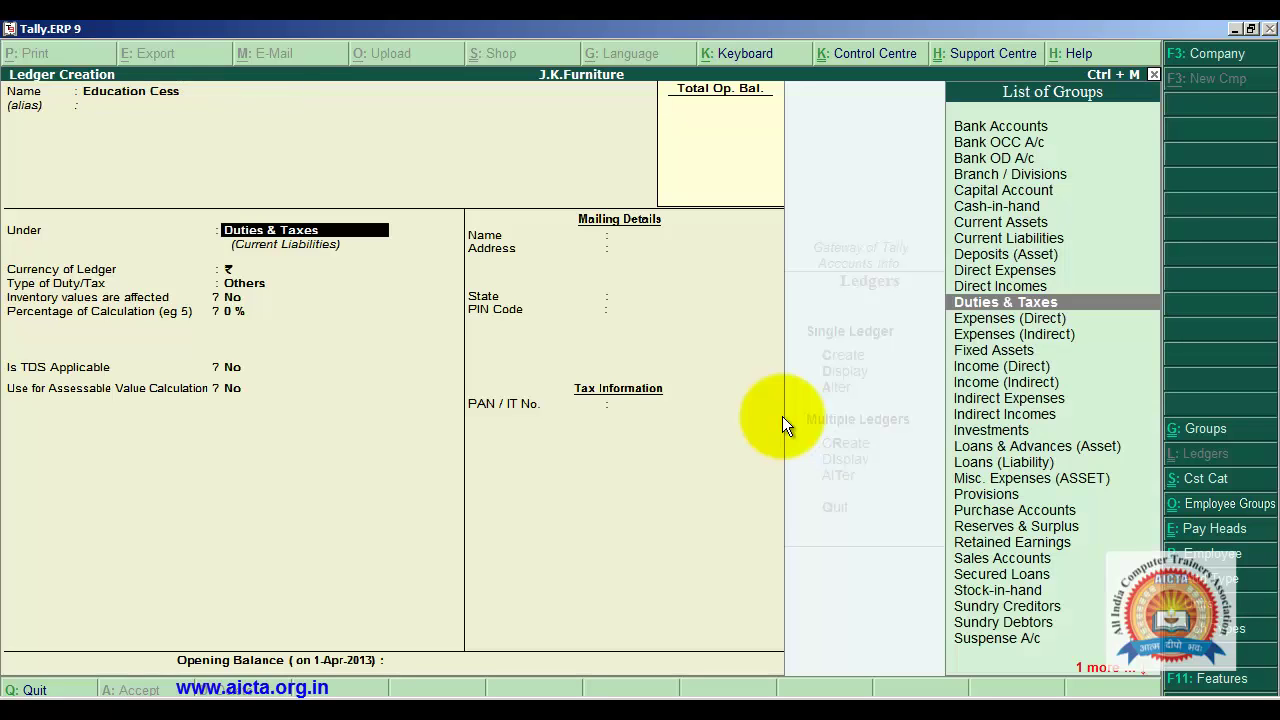
key(Return)
Set the Education Cess ledger's type of duty/tax to Excise, leaving the excise accounting code blank.
key(Return)
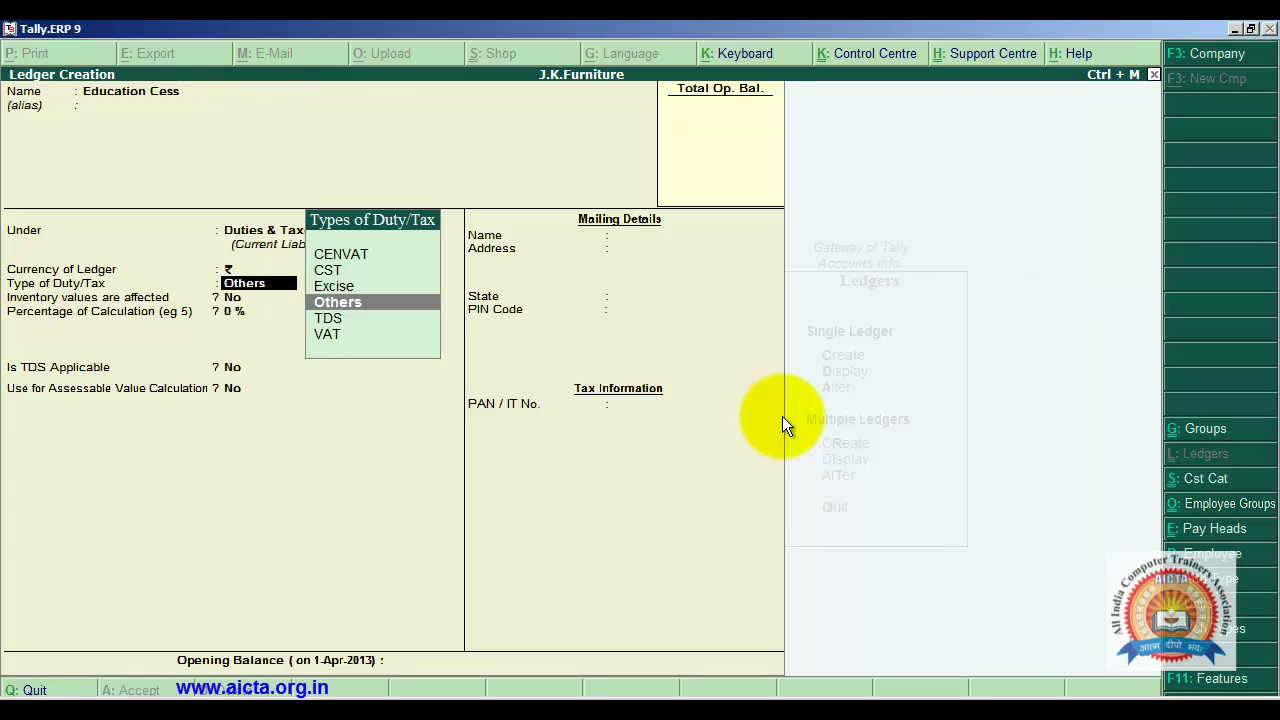
key(Up)
key(Return)
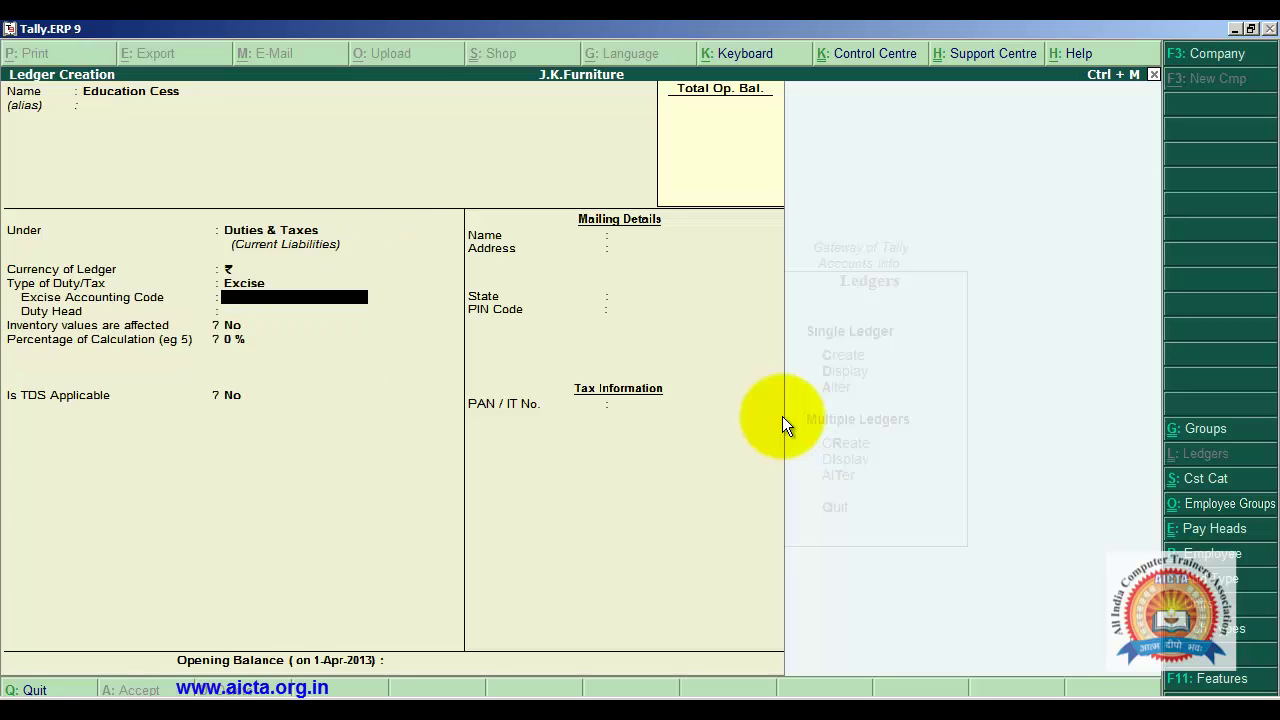
key(Return)
Assign Education Cess as the ledger's duty head.
key(Down)
key(Down)
key(Down)
key(Down)
key(Down)
key(Down)
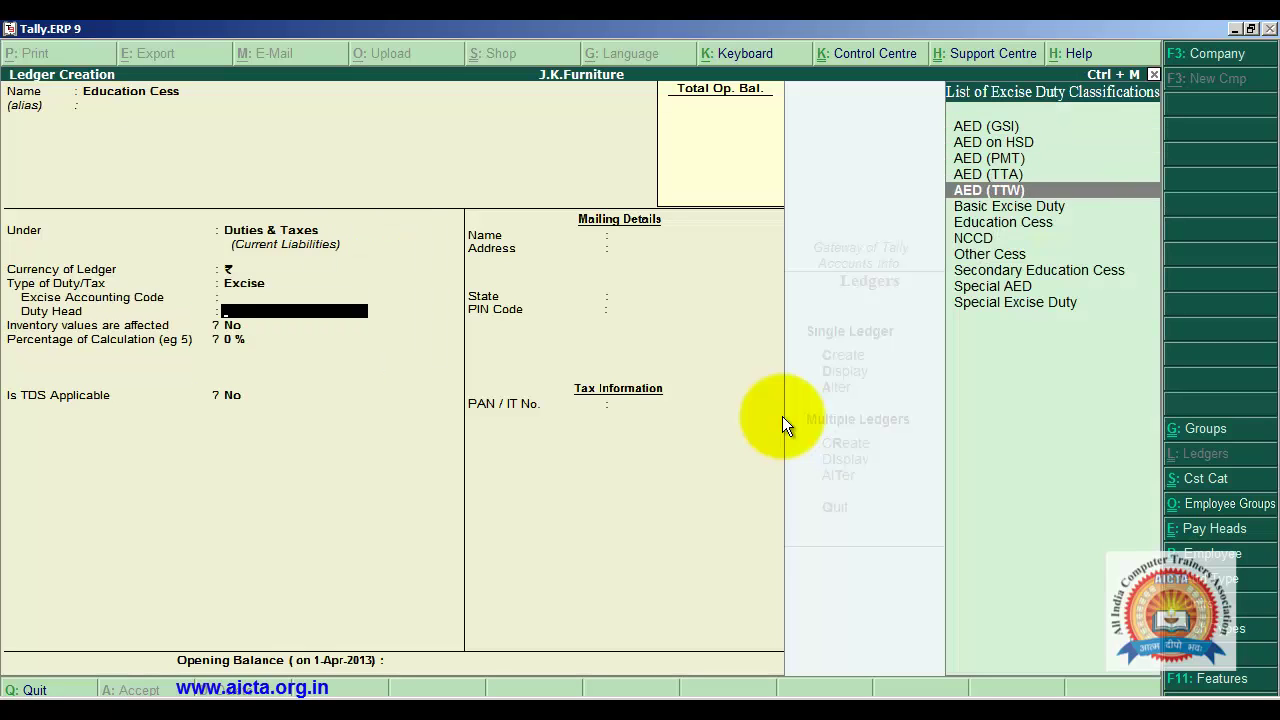
key(Return)
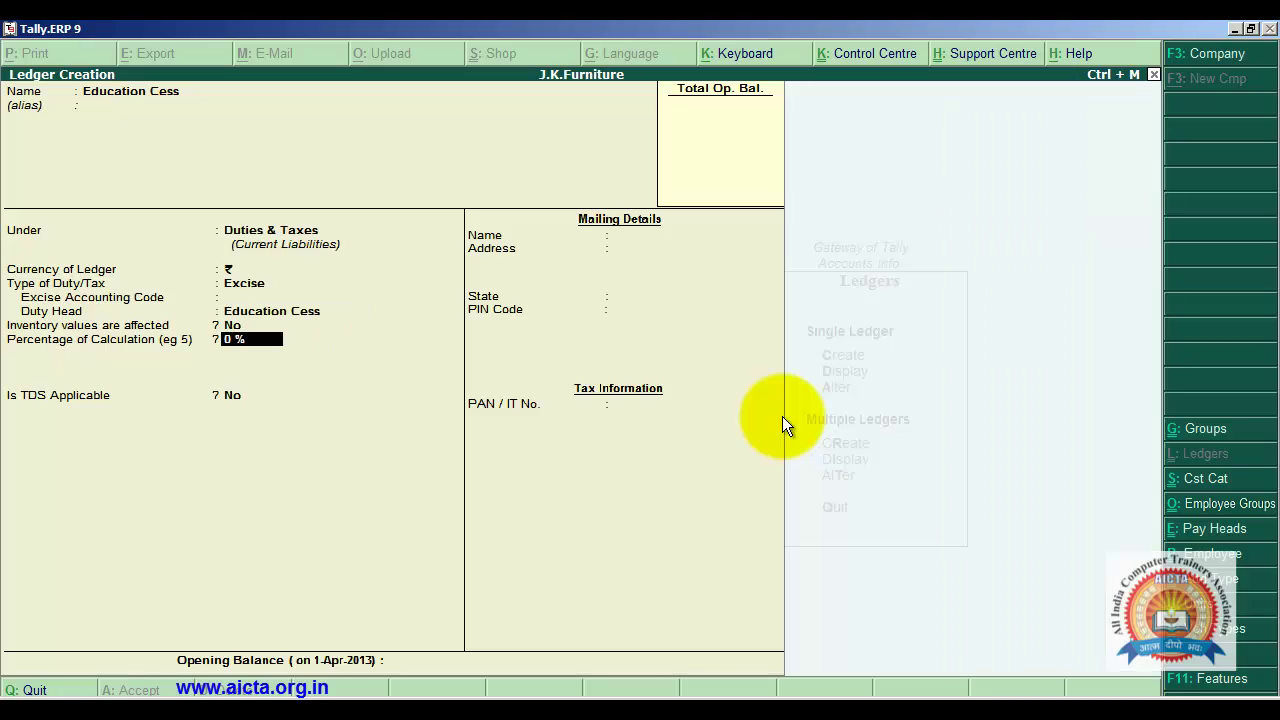
Go back to the ledger's name and change it to Education Cess@1%, leaving the alias blank.
key(BackSpace)
key(BackSpace)
key(BackSpace)
key(BackSpace)
key(BackSpace)
key(BackSpace)
key(BackSpace)
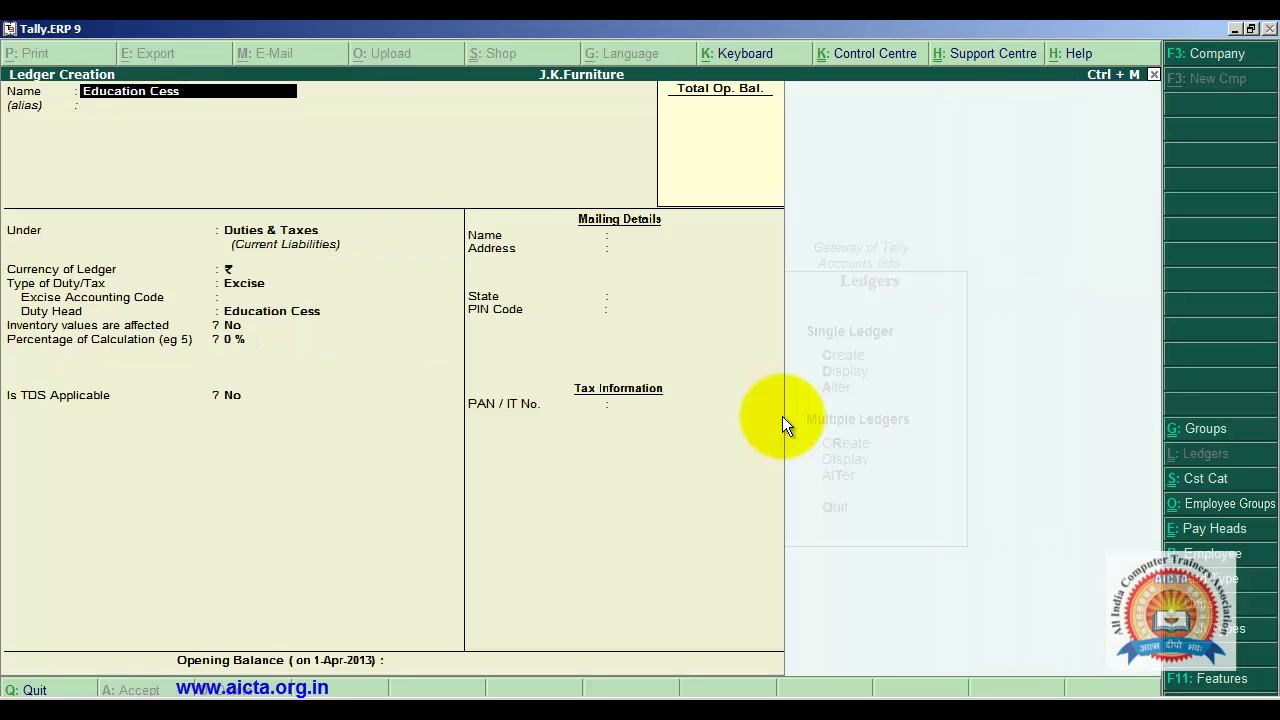
key(BackSpace)
text(@1%)
key(Return)
key(Return)
key(Return)
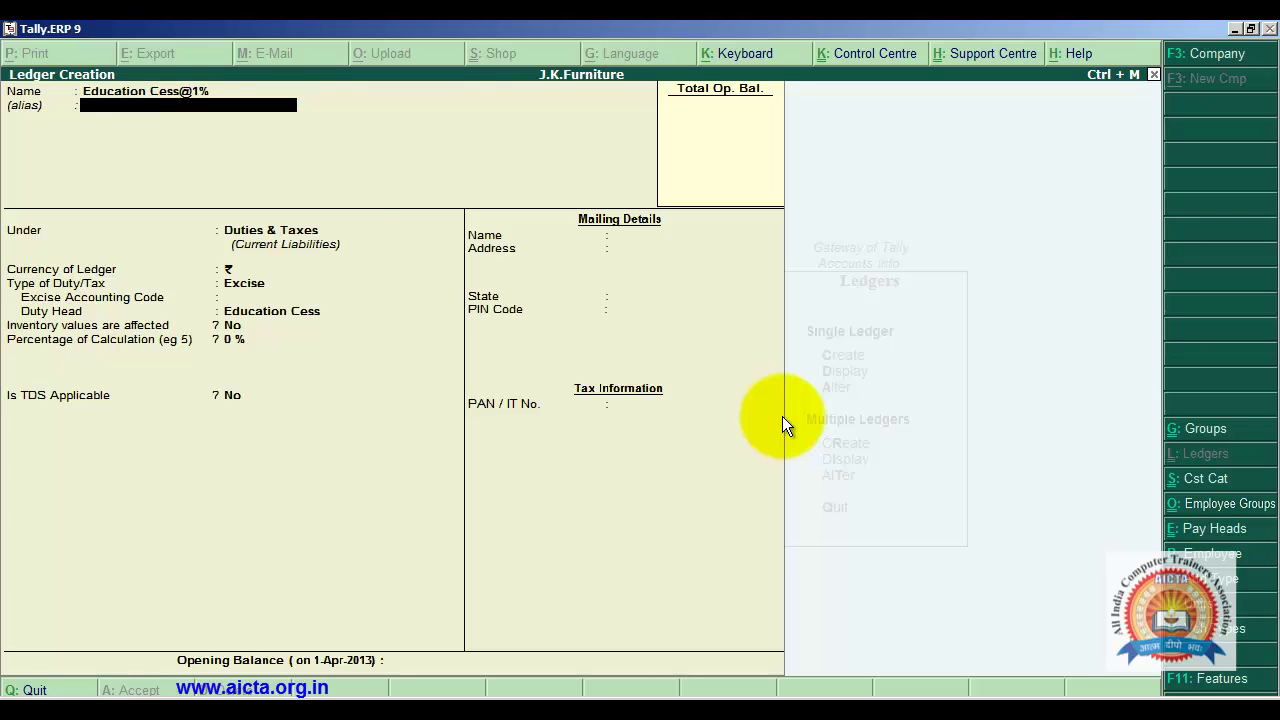
Keep the remaining Education Cess@1% ledger settings as they are, save the ledger and return to the Gateway of Tally.
key(Return)
key(Return)
key(Return)
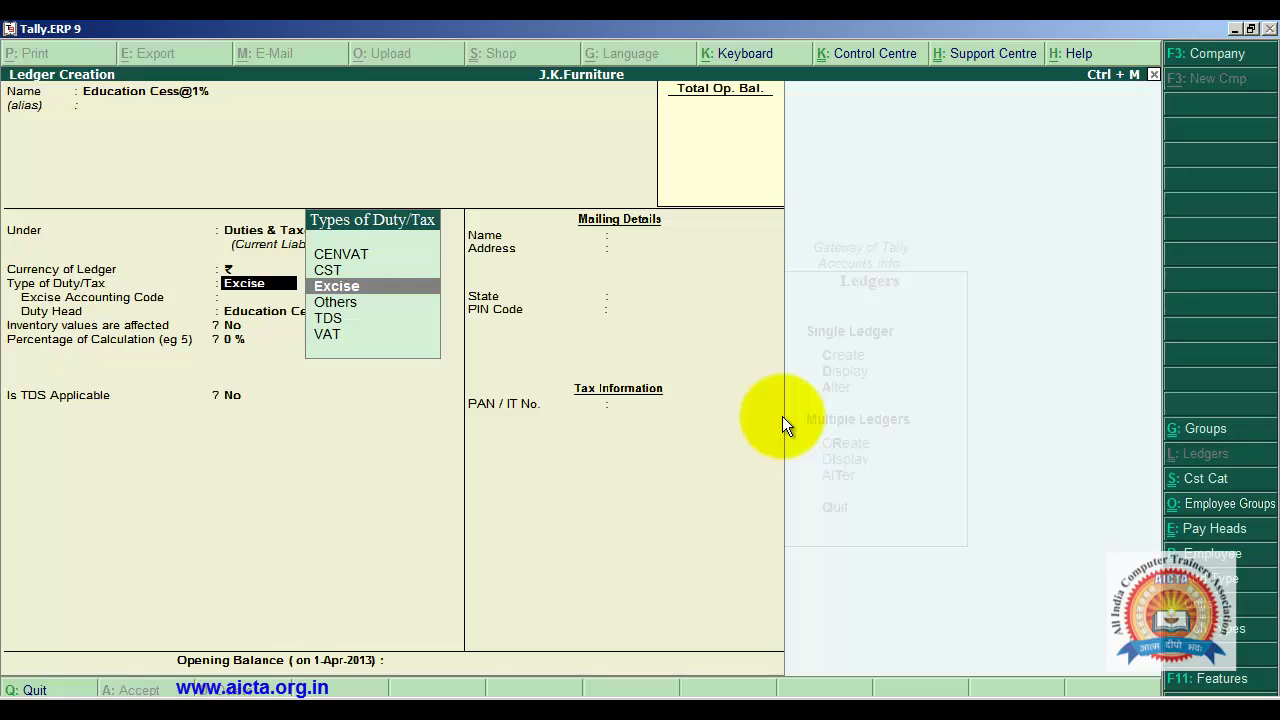
key(Return)
key(Return)
key(Return)
key(Return)
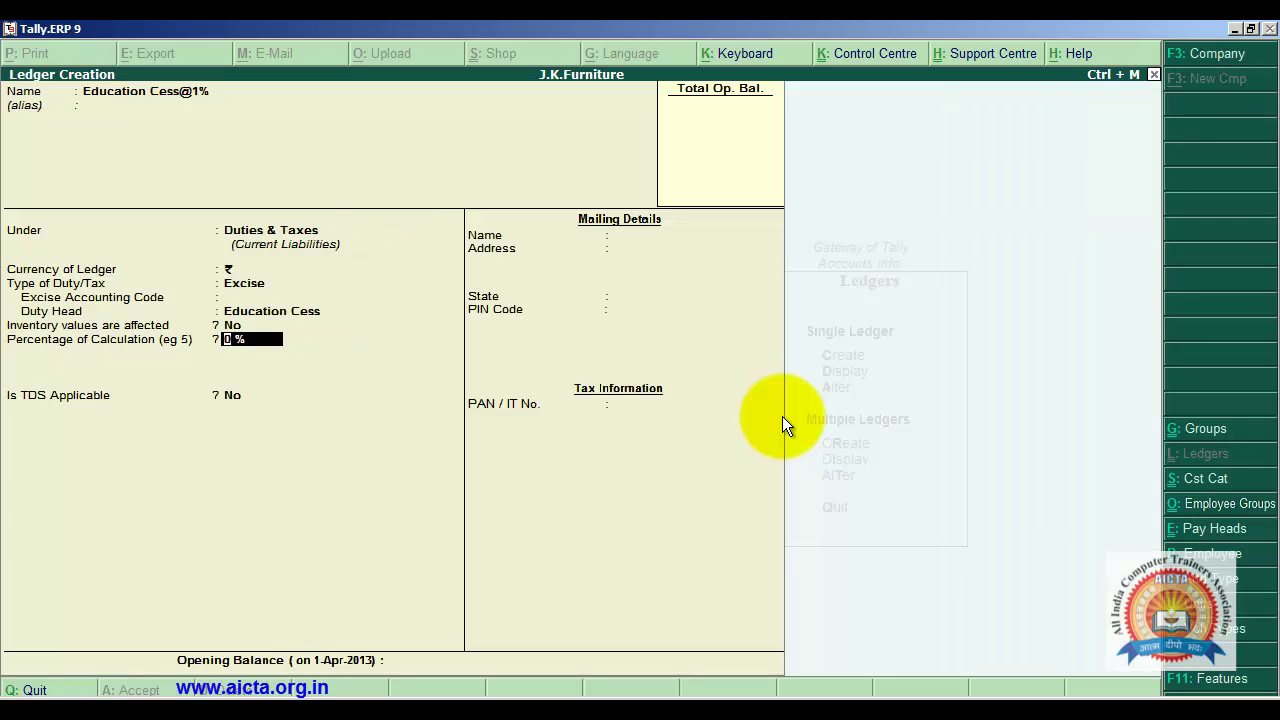
key(Return)
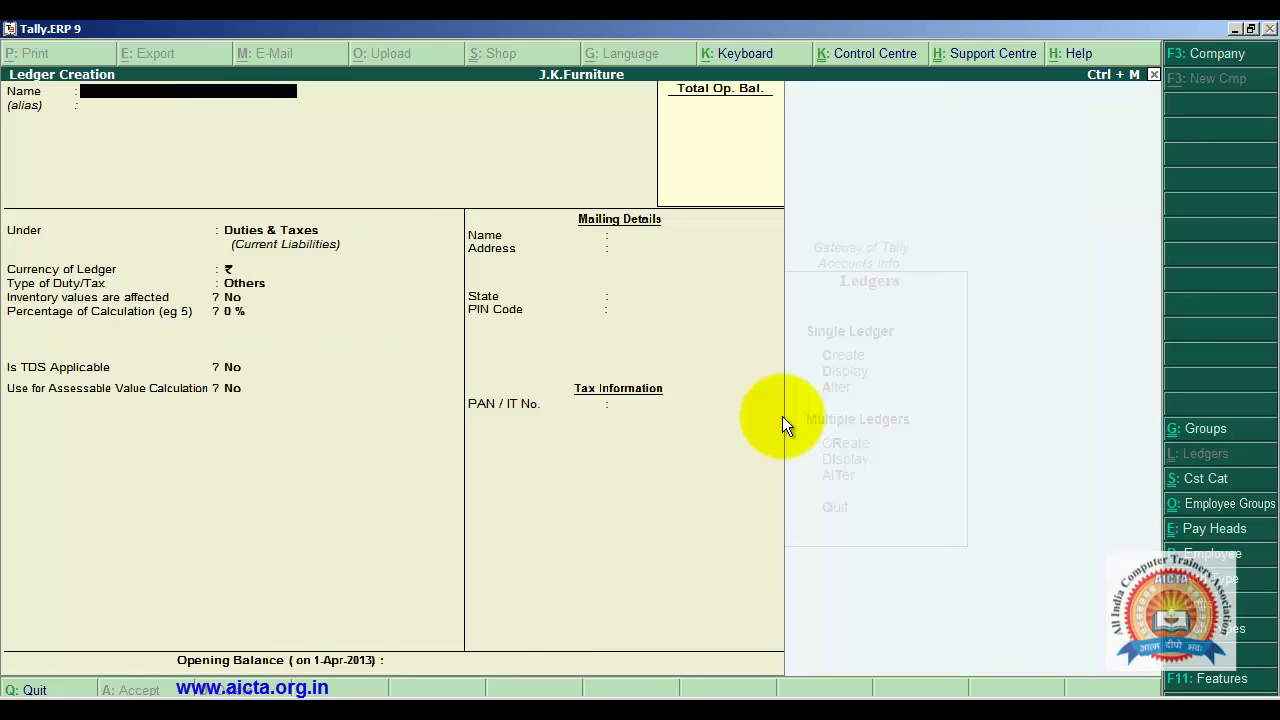
key(Escape)
key(Return)
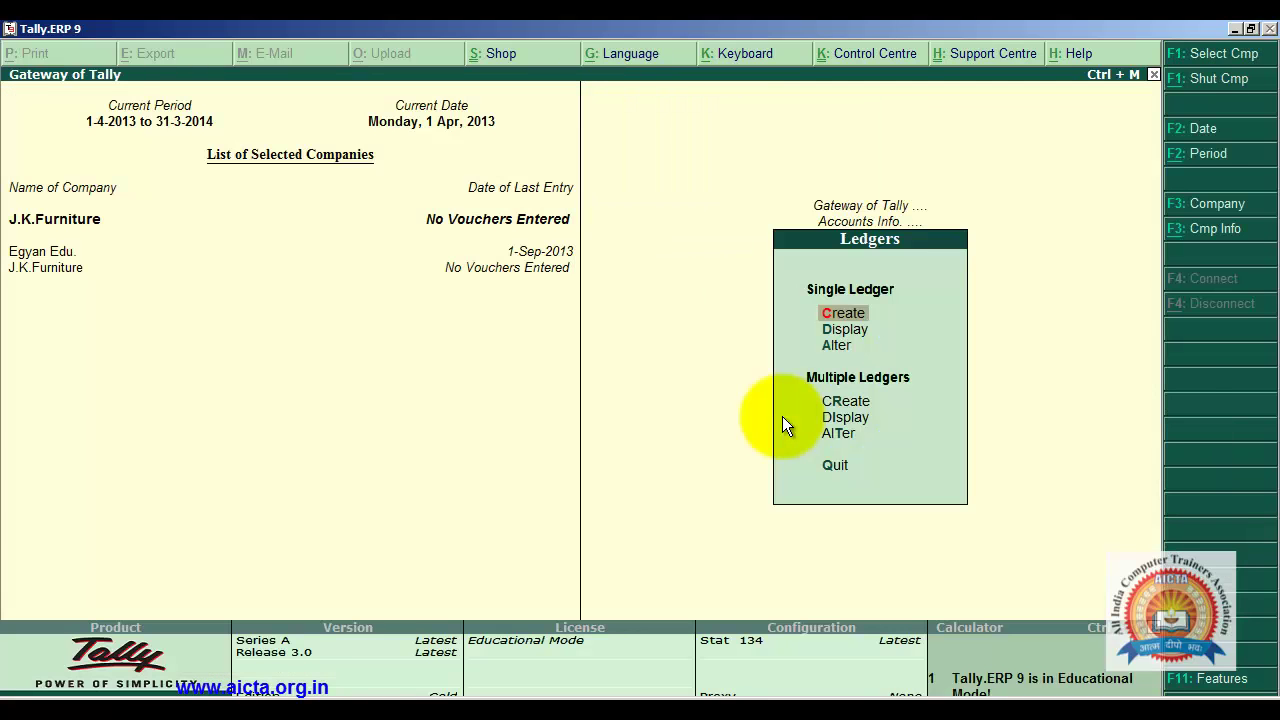
key(Escape)
key(Escape)
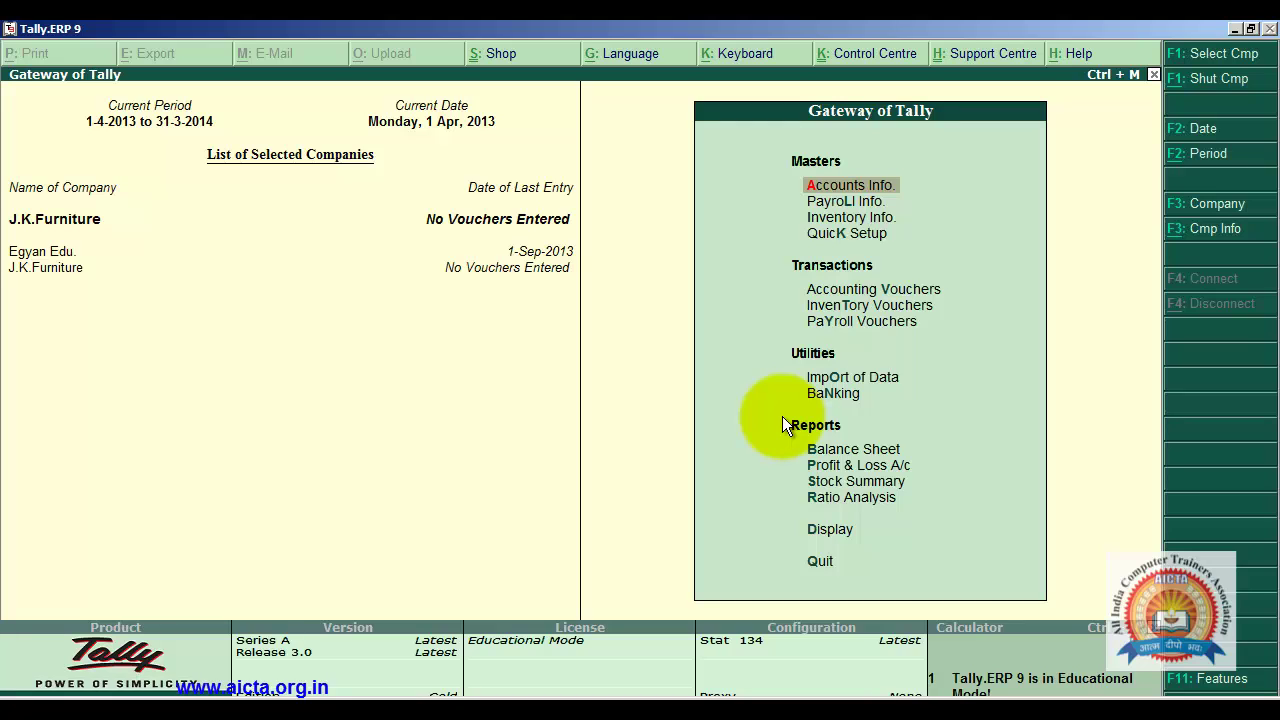
Start a new tariff/VAT commodity in the inventory masters and name it 77001123, leaving the alias blank.
key(Down)
key(Down)
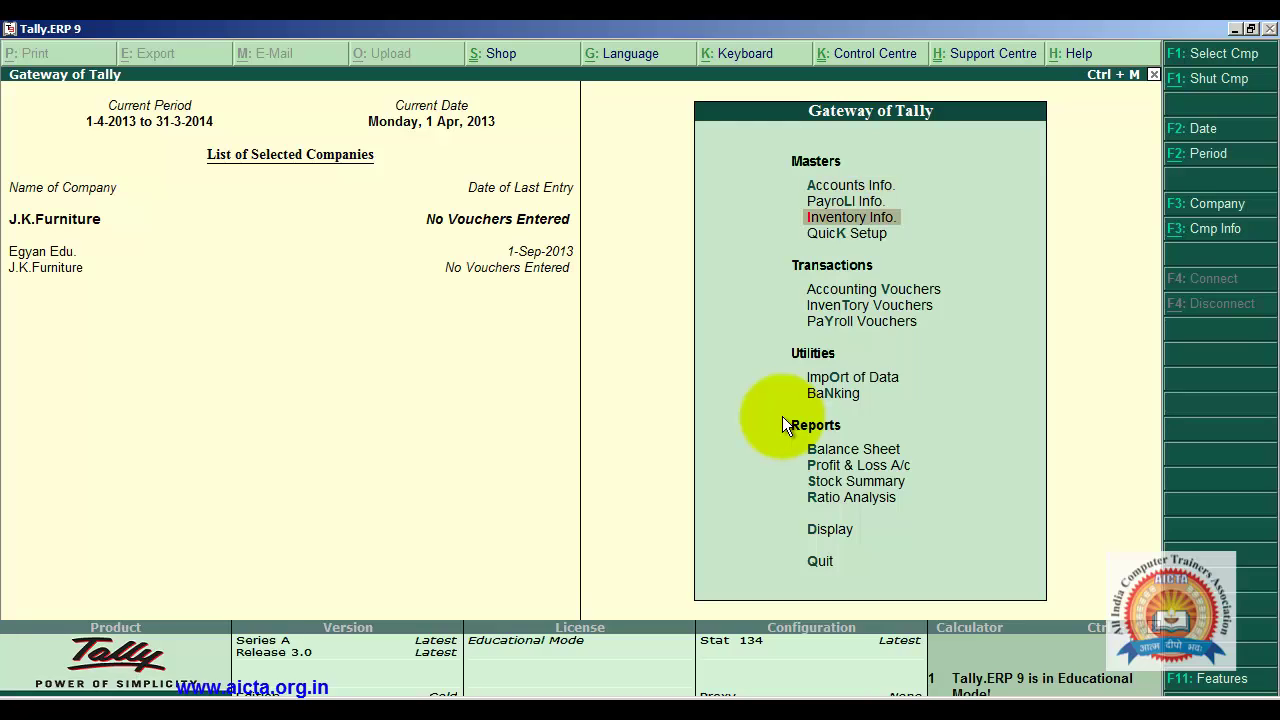
key(Return)
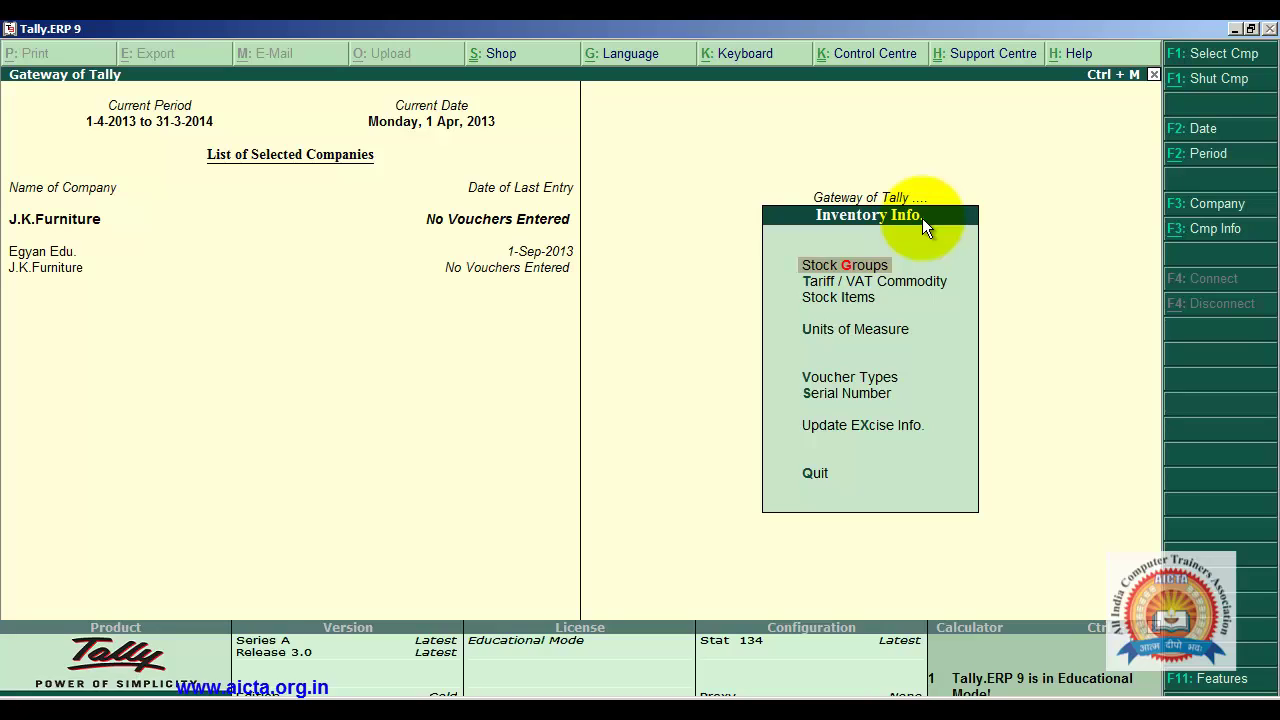
key(Down)
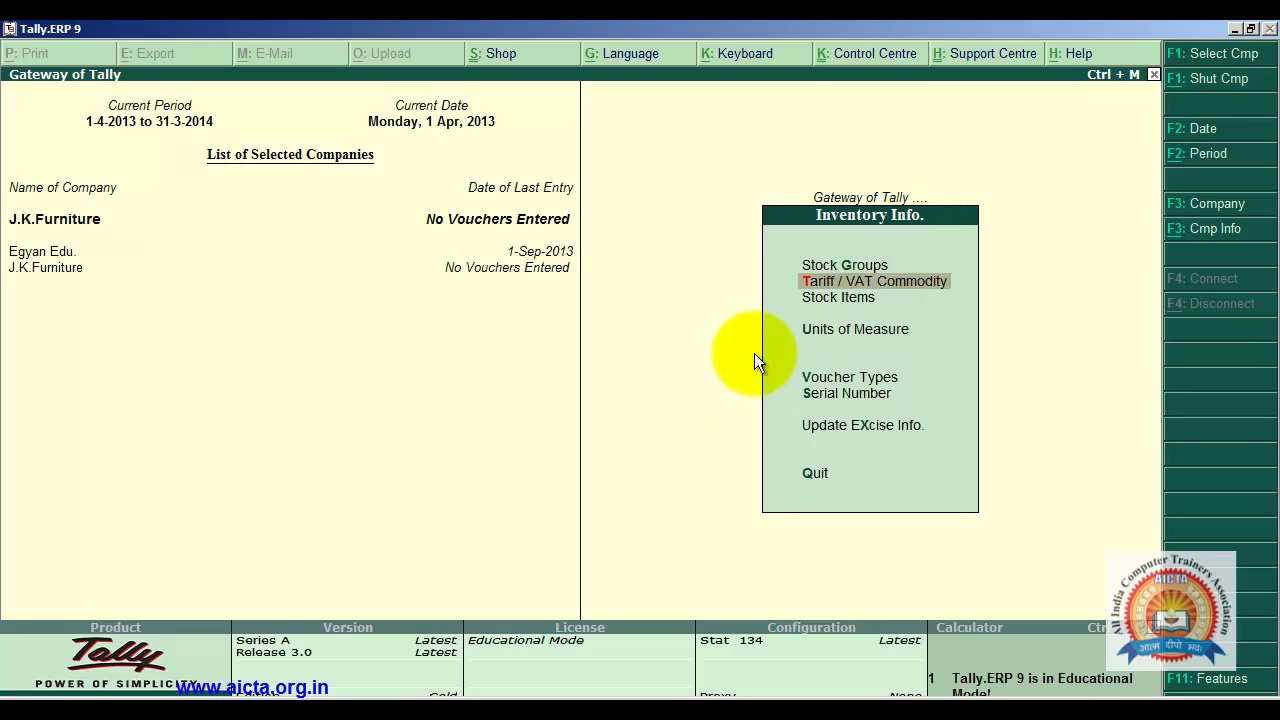
click(922, 288)
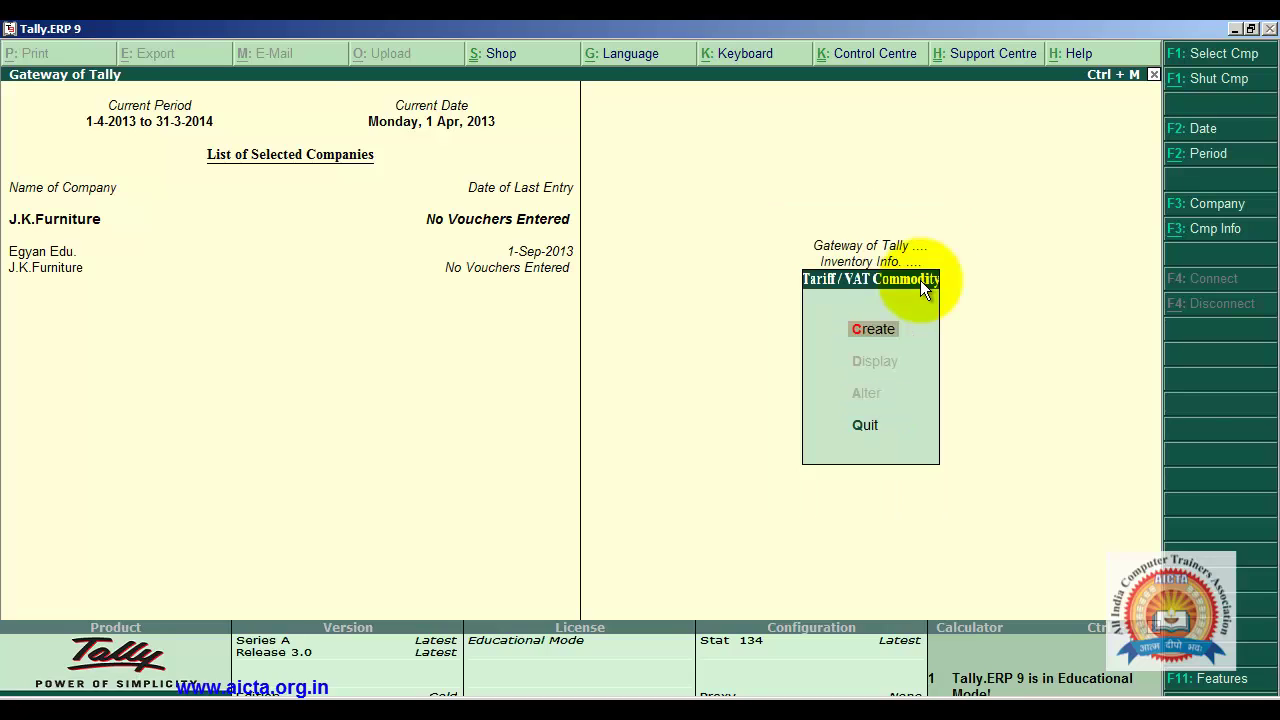
key(Return)
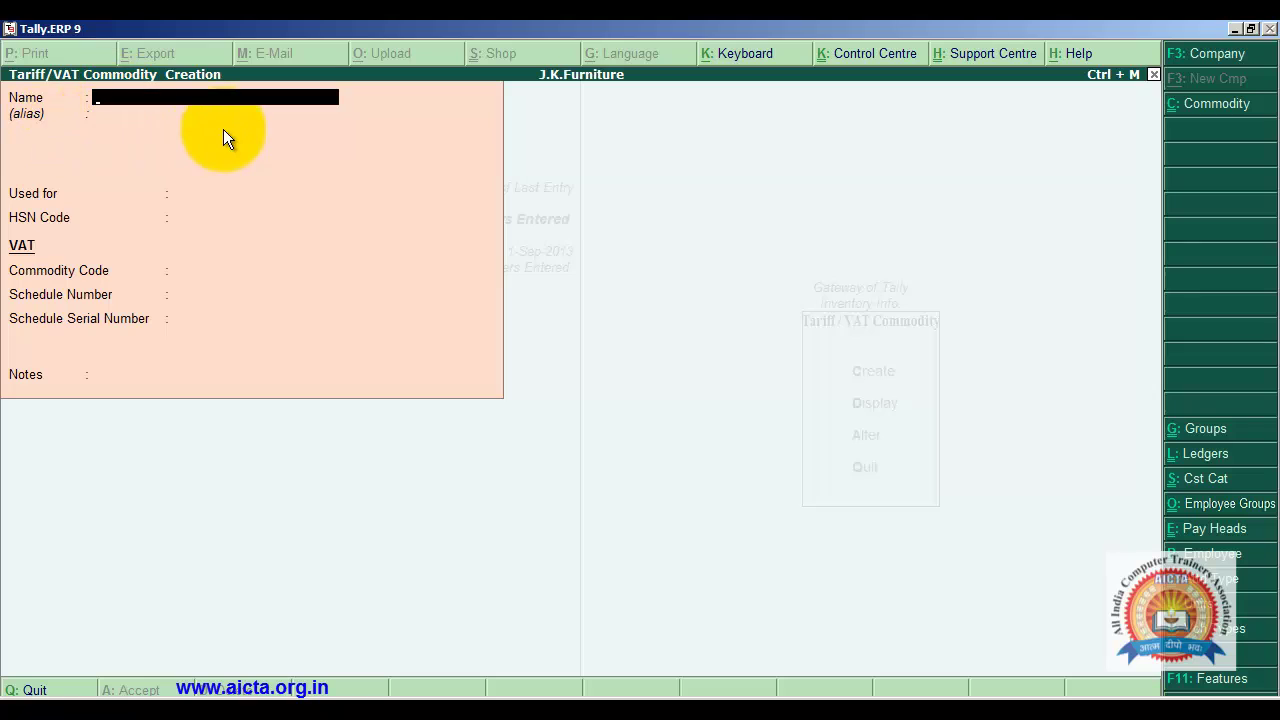
text(770)
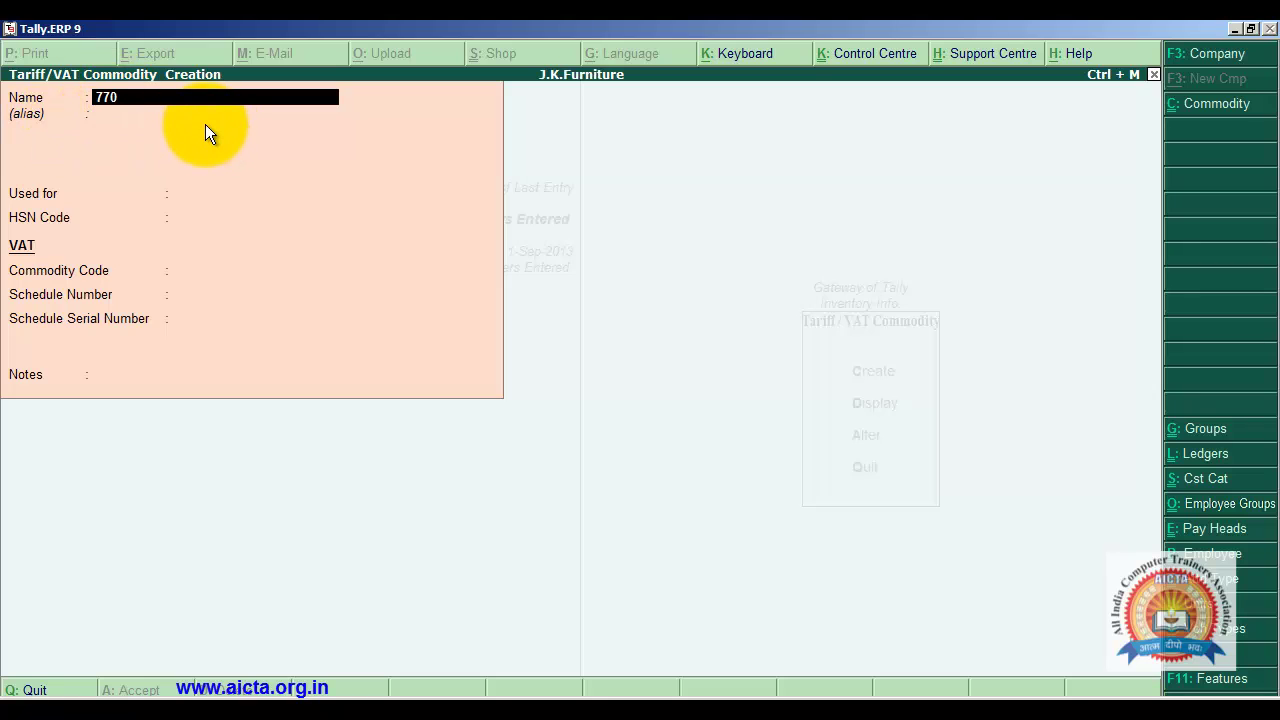
text(01123)
key(Return)
key(Return)
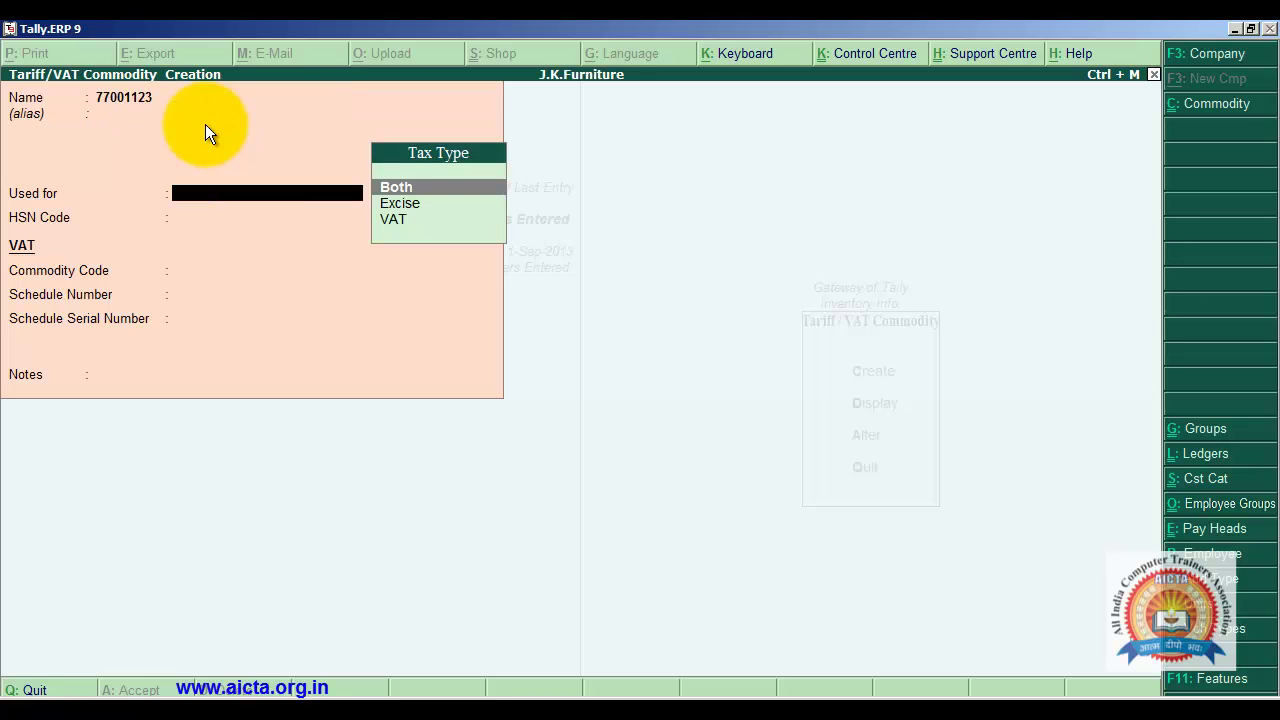
Set the tariff to be used for Excise, leave the HSN code and notes blank, and save it.
key(Down)
key(Return)
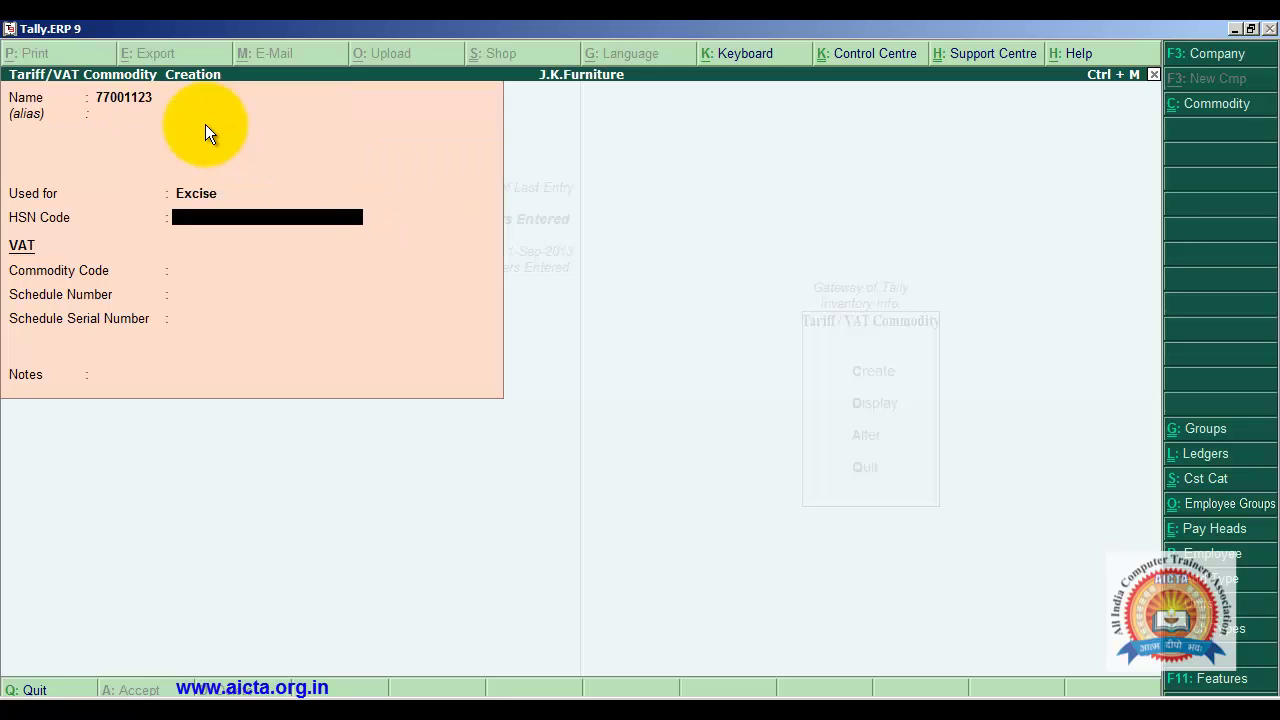
key(Return)
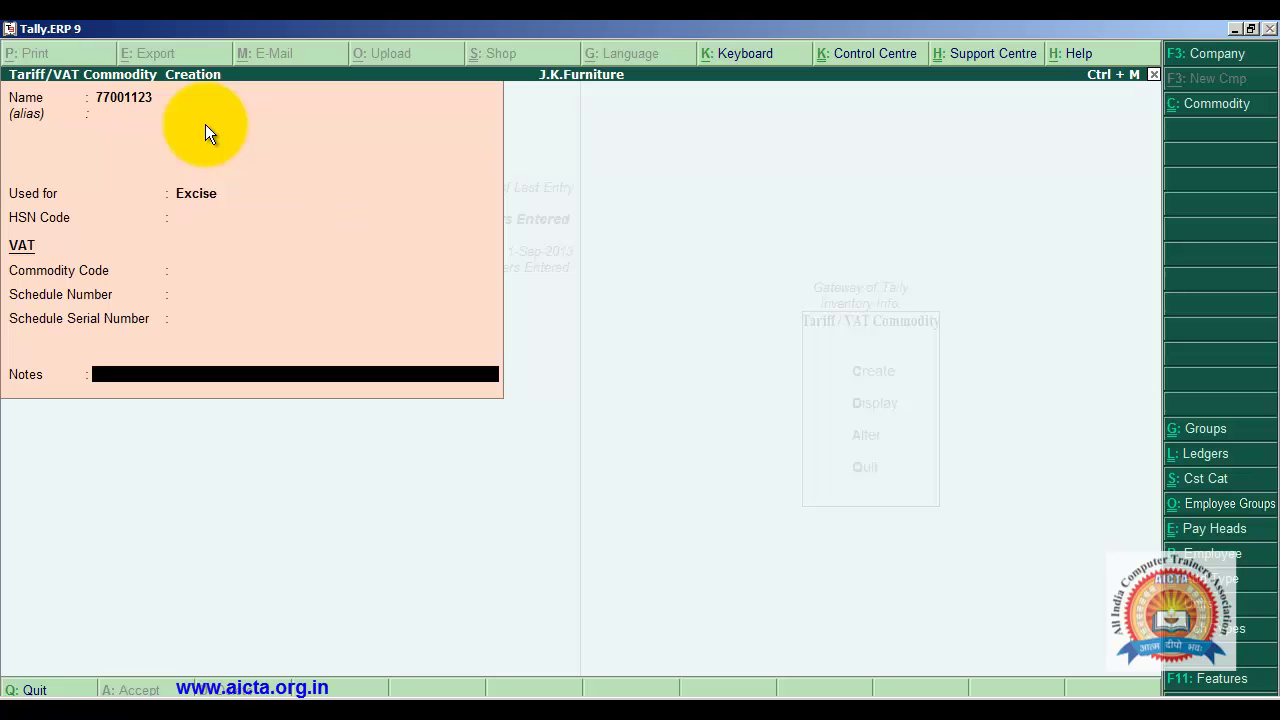
key(Return)
key(Return)
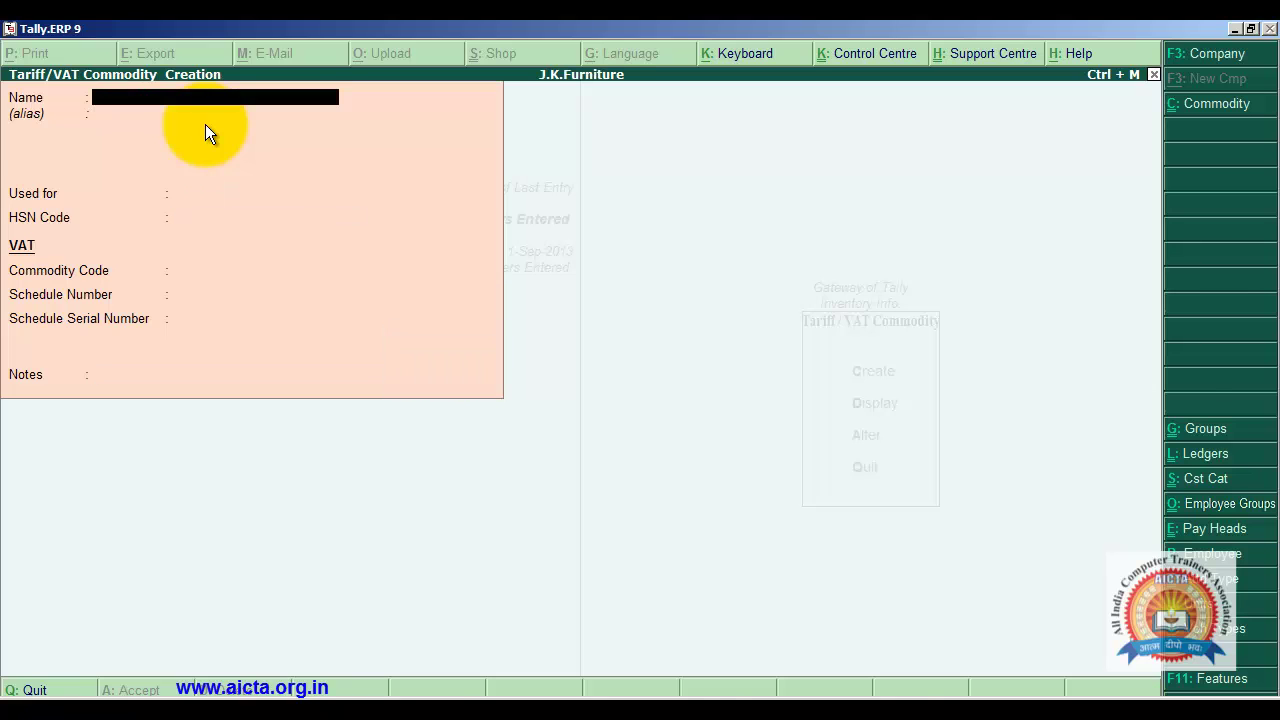
key(Escape)
key(Escape)
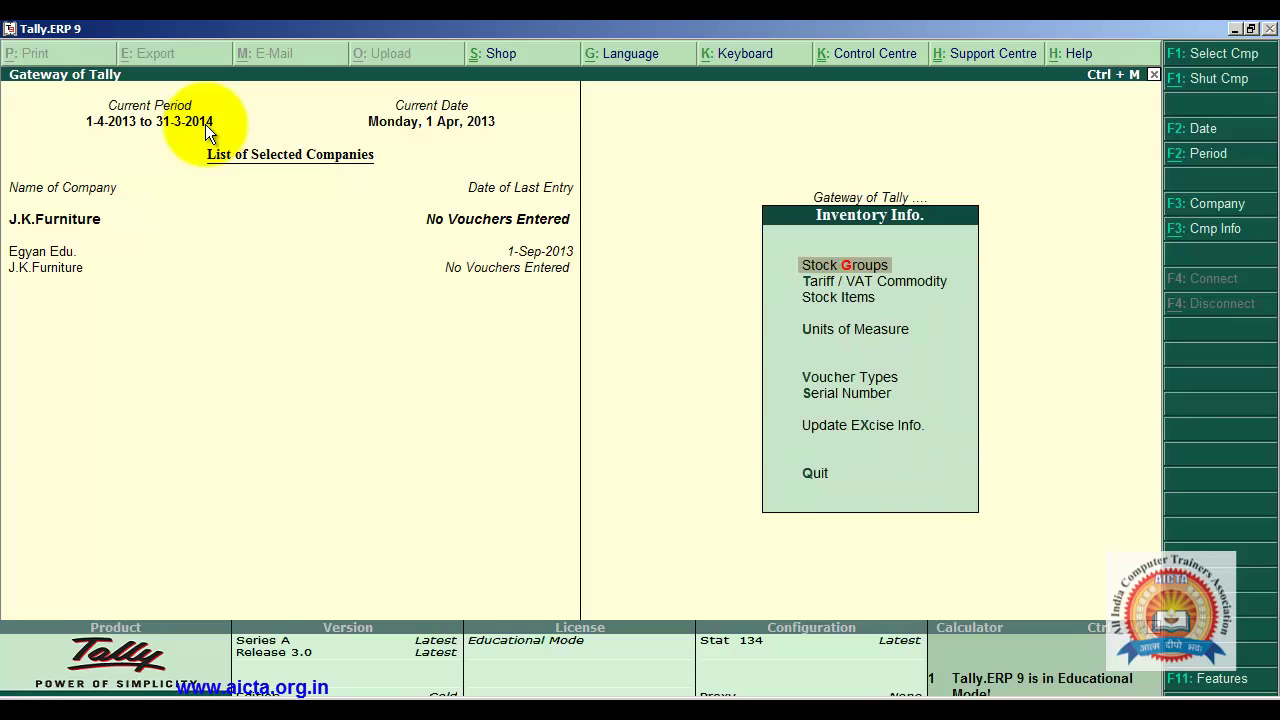
key(Down)
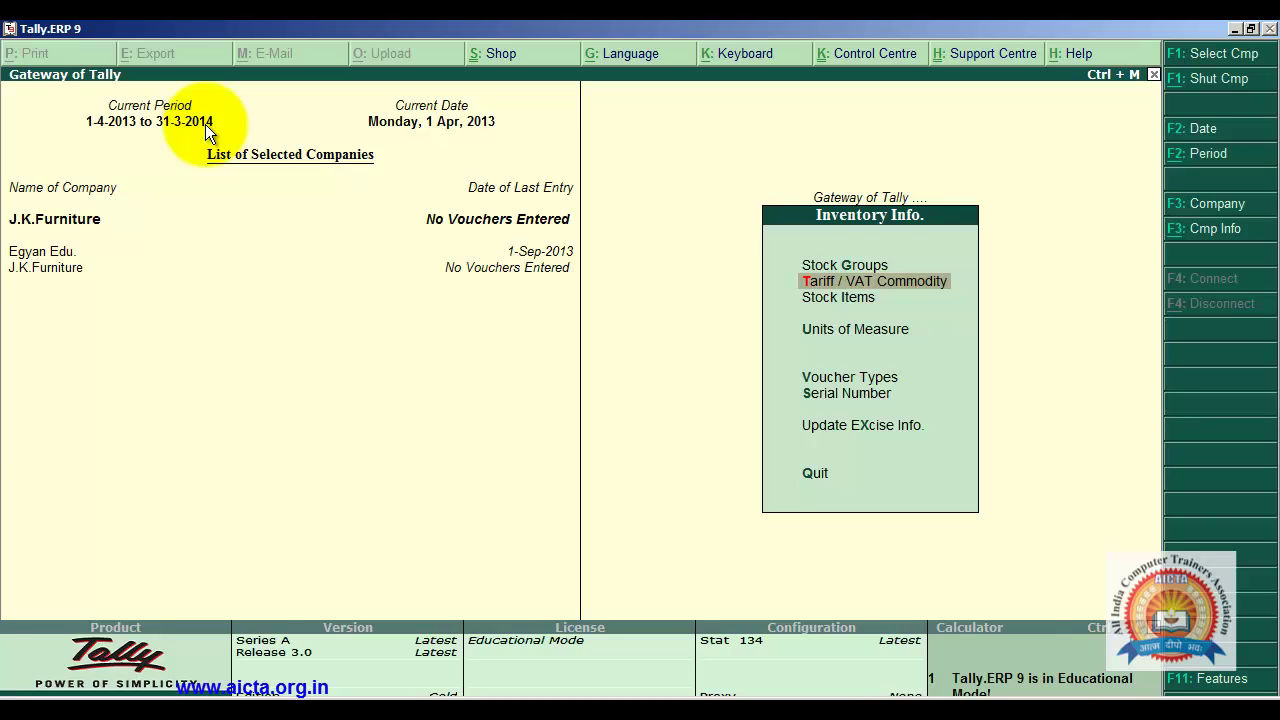
key(Up)
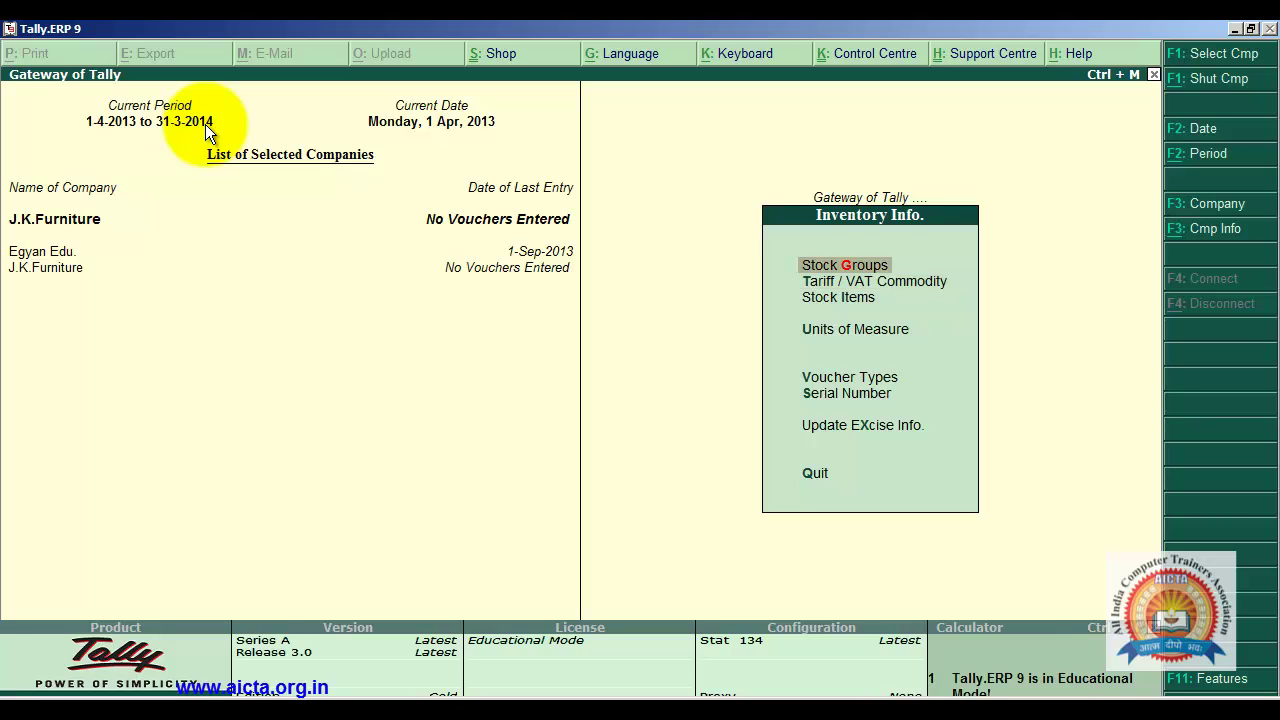
key(Return)
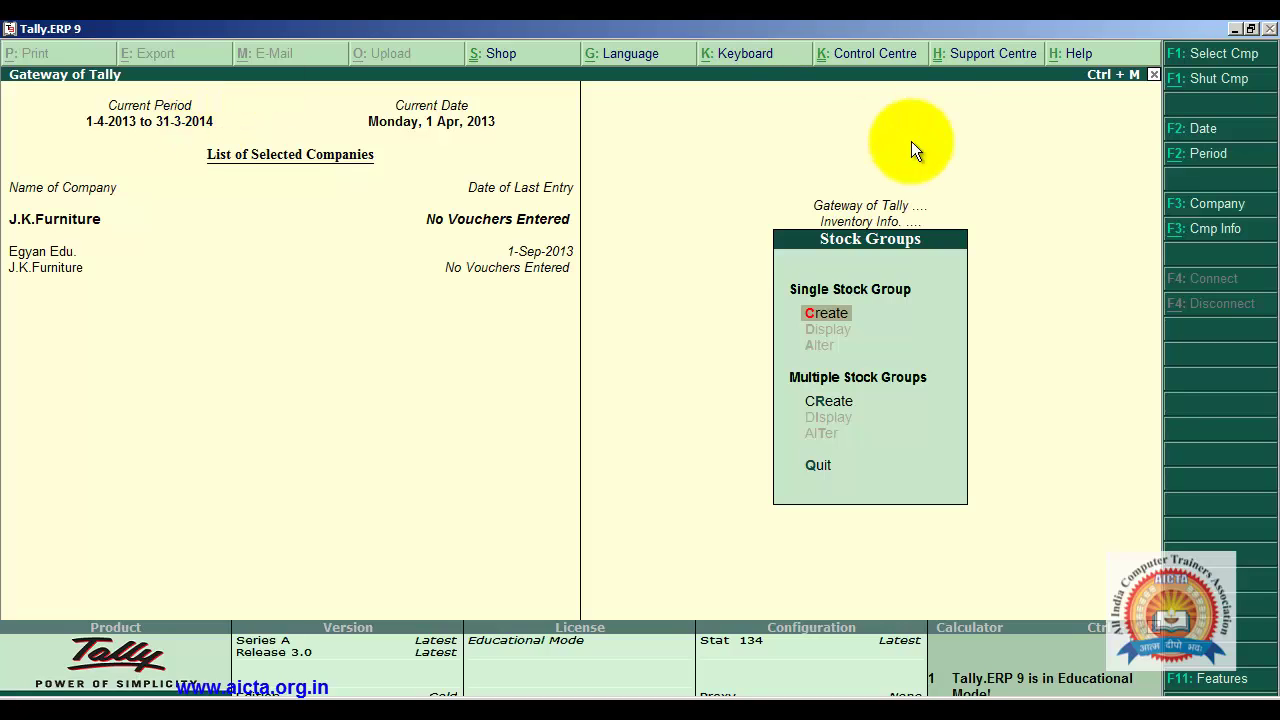
click(832, 318)
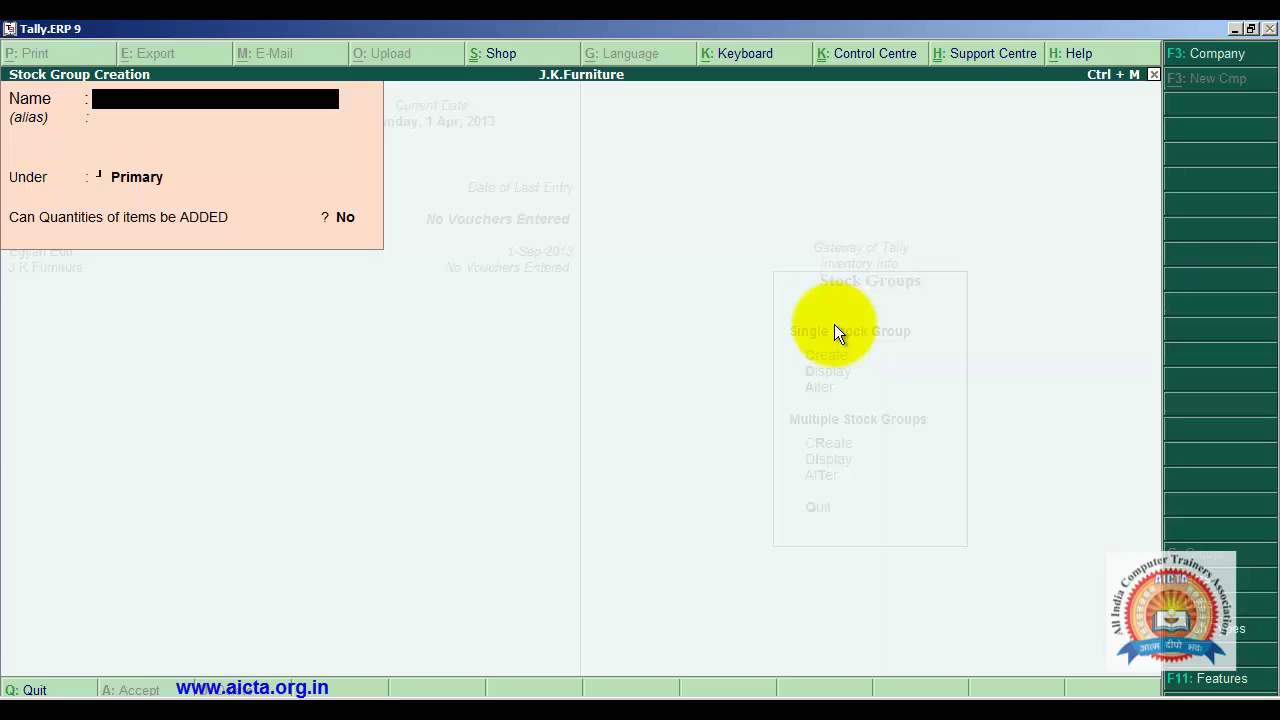
text(S)
key(BackSpace)
key(Escape)
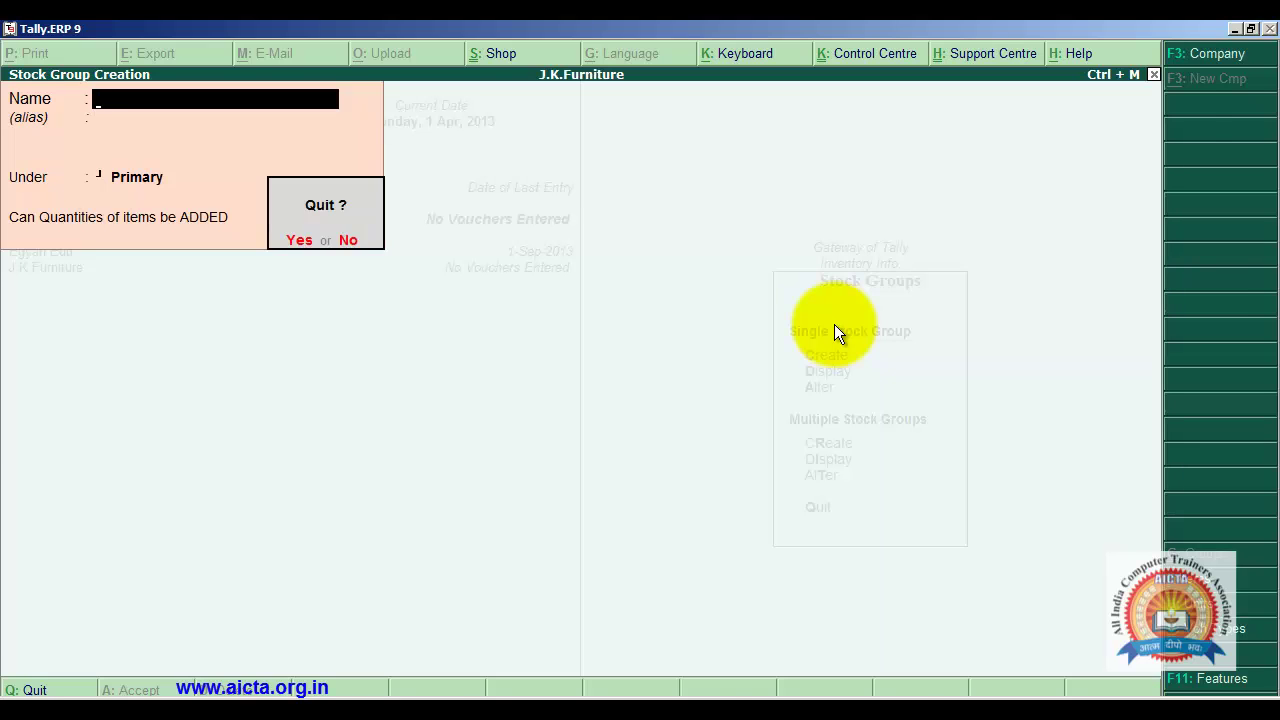
key(y)
key(Escape)
Start a new single stock item named Steel Sheet and keep it under the Primary group.
key(Down)
key(Down)
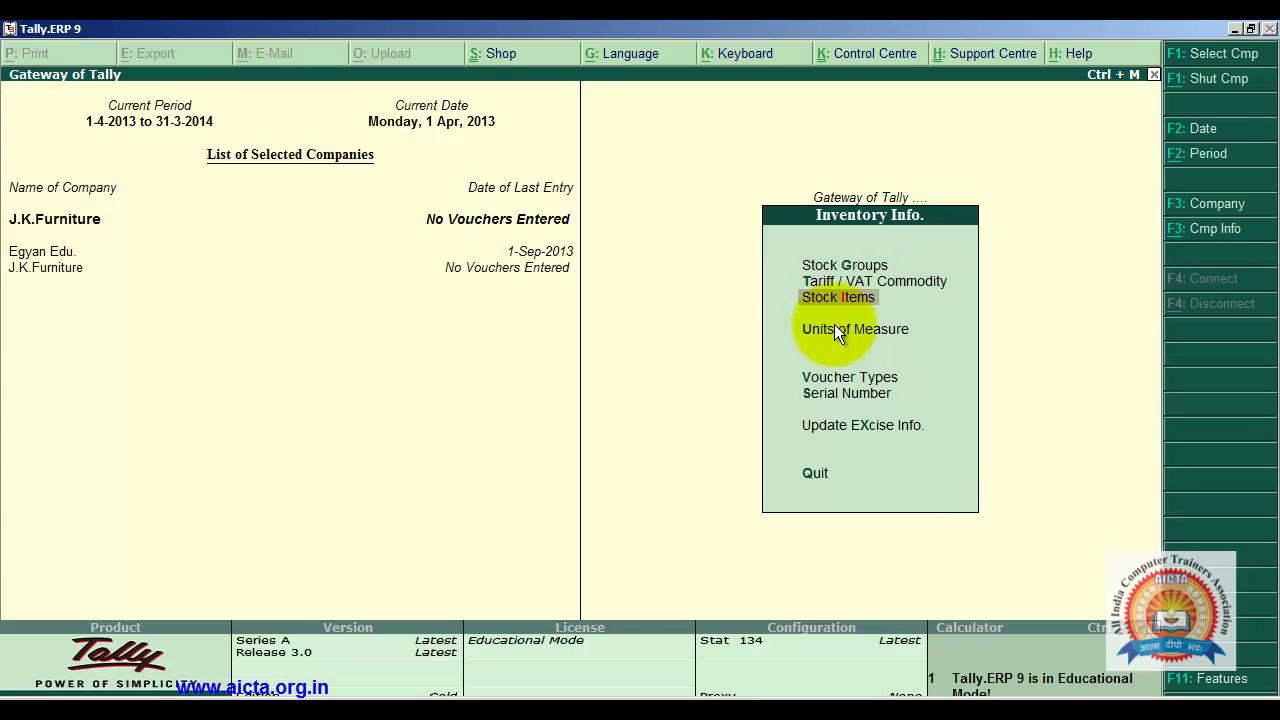
key(Return)
key(Return)
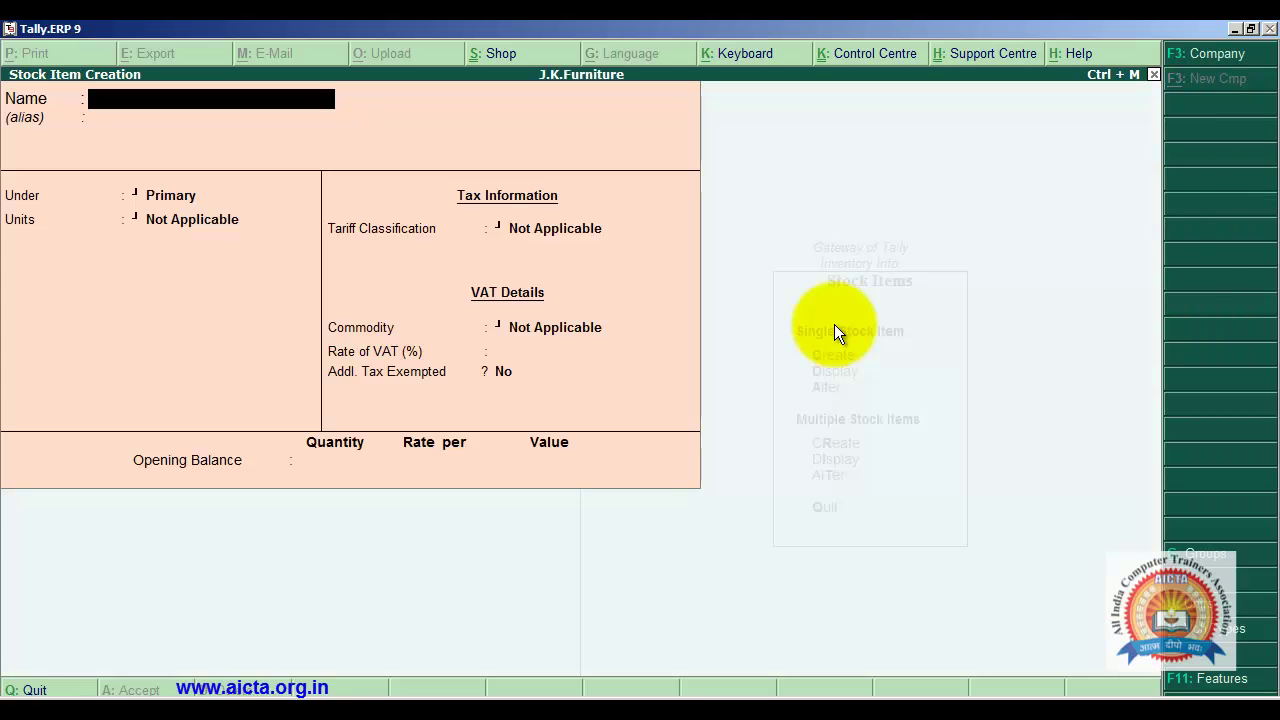
text(Sh)
key(BackSpace)
text(teel)
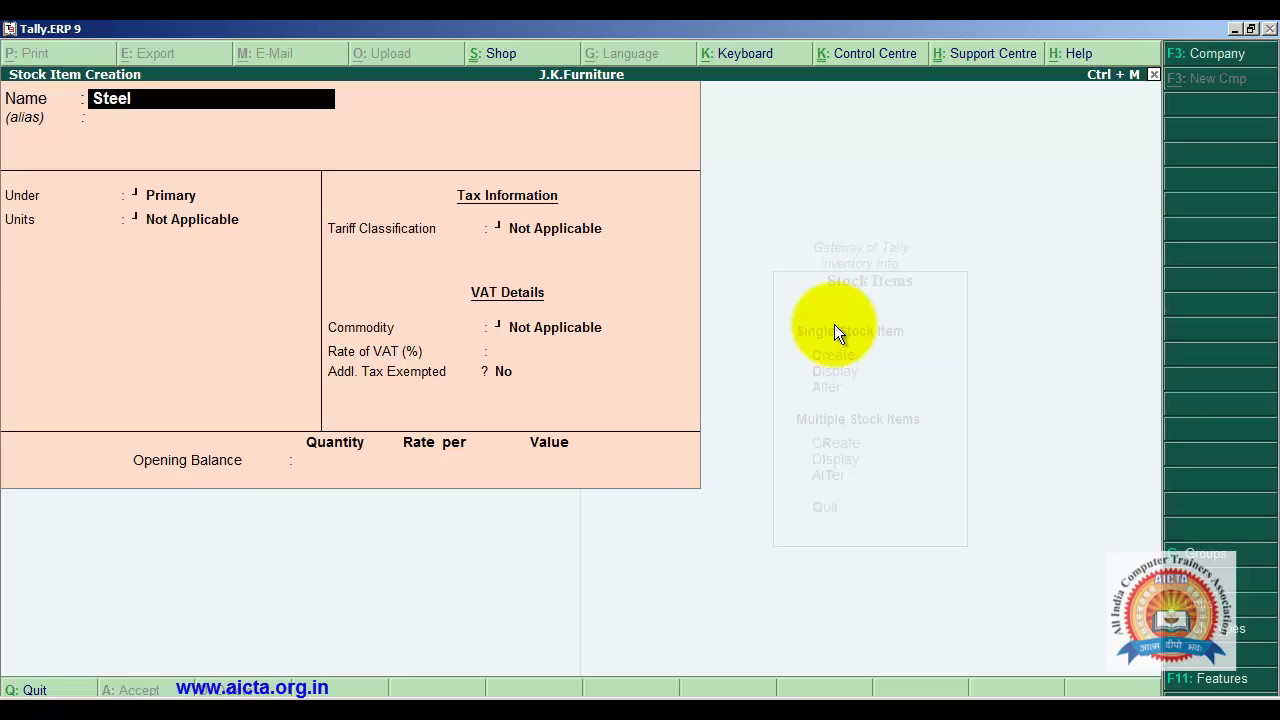
text( Sheet)
key(Return)
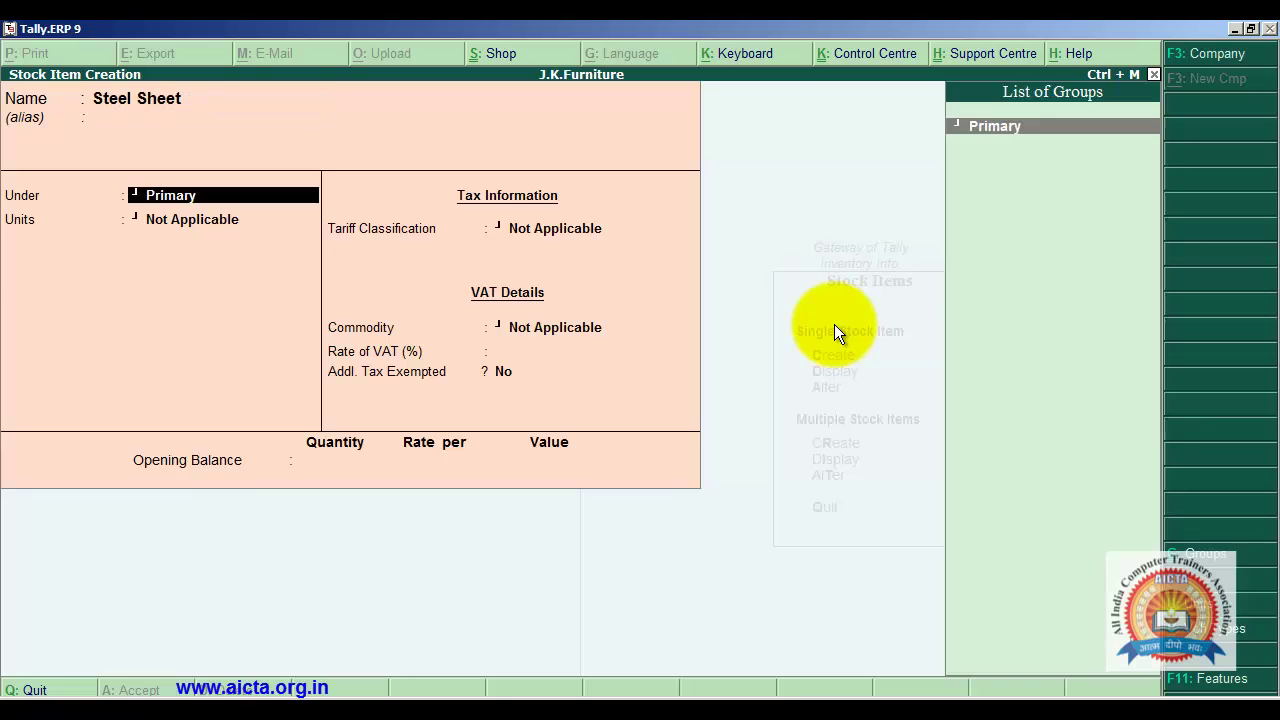
key(Return)
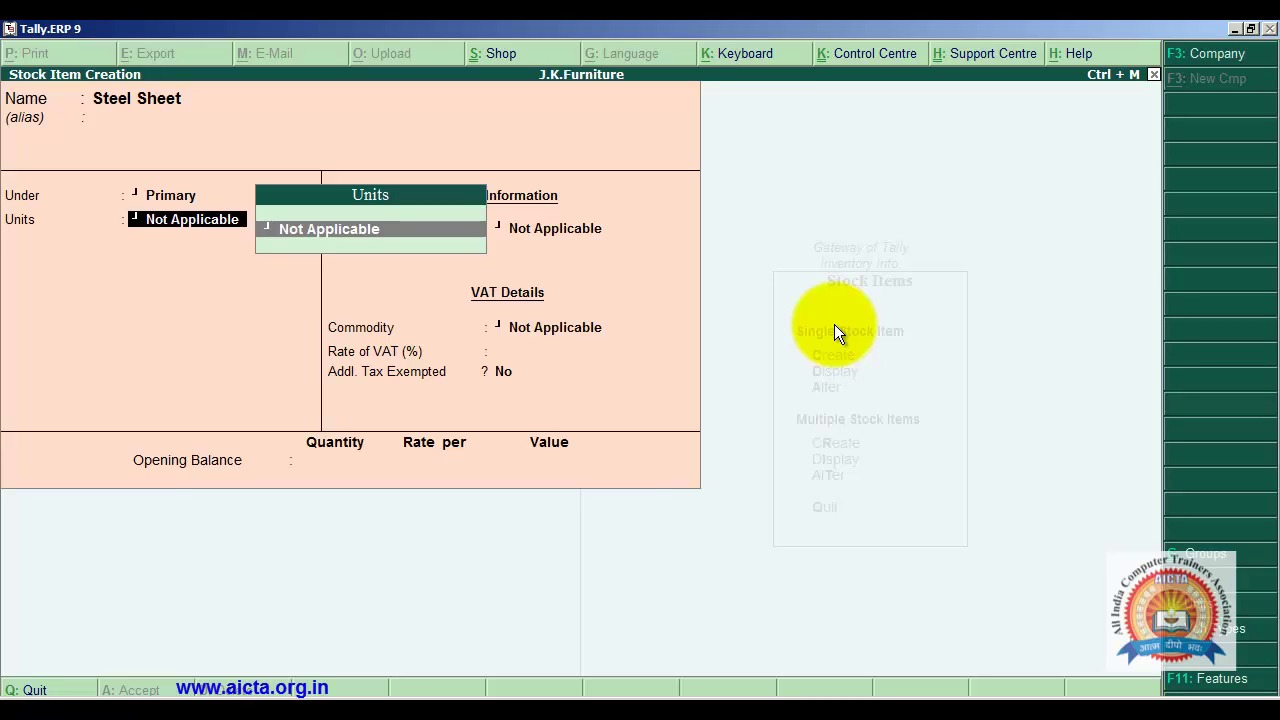
Create a simple unit for the stock item with symbol Kg, formal name Kilo Grams and 0 decimal places.
key(alt+c)
text(Kg)
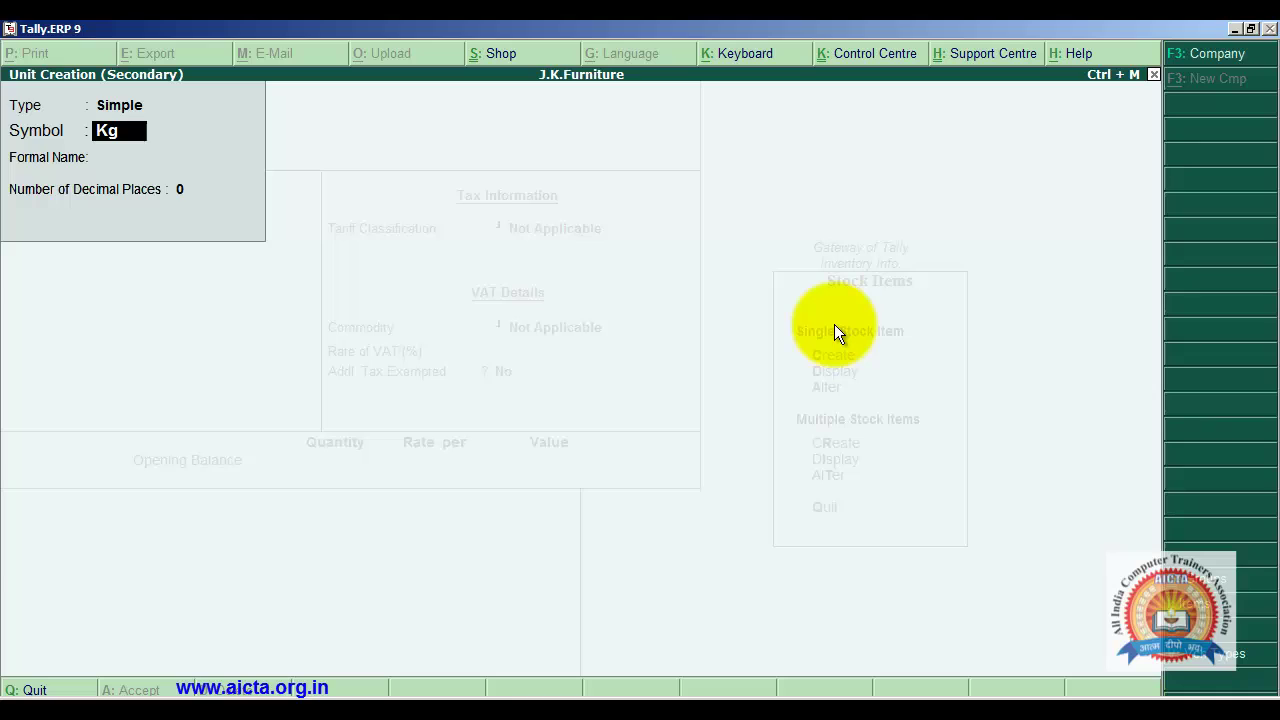
key(Return)
text(Ki)
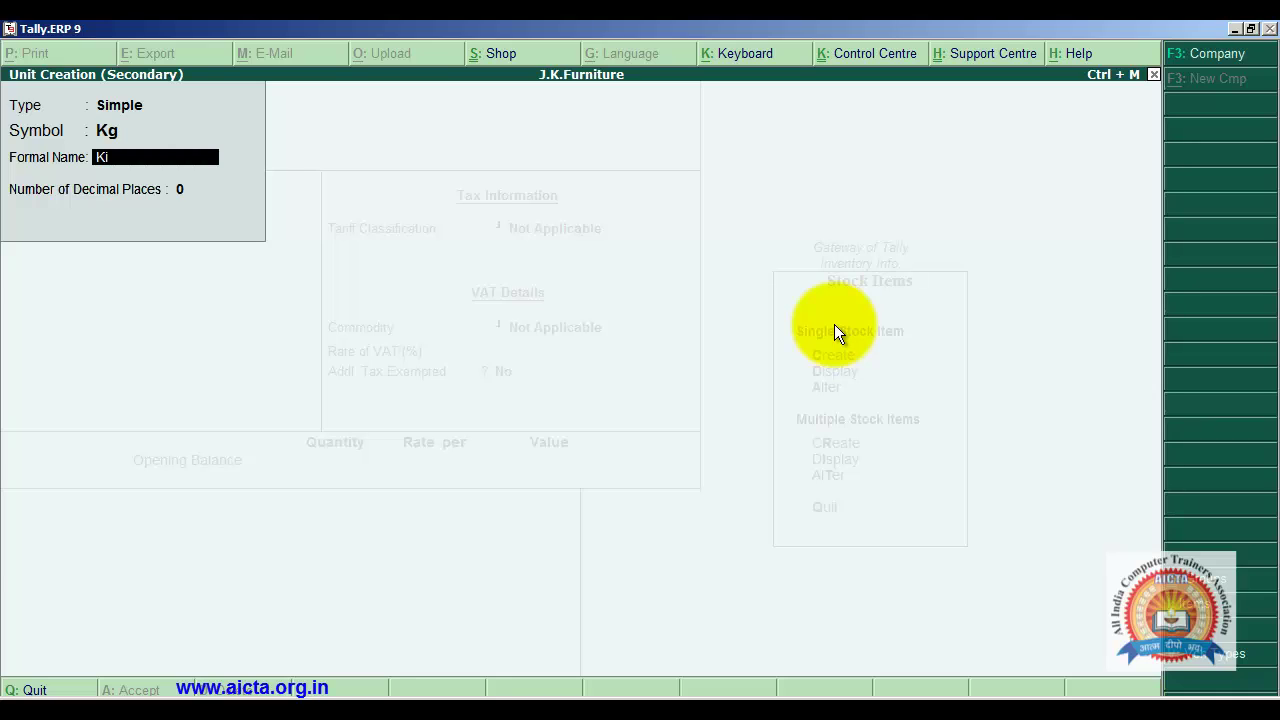
text(lo Grams)
key(Return)
key(Return)
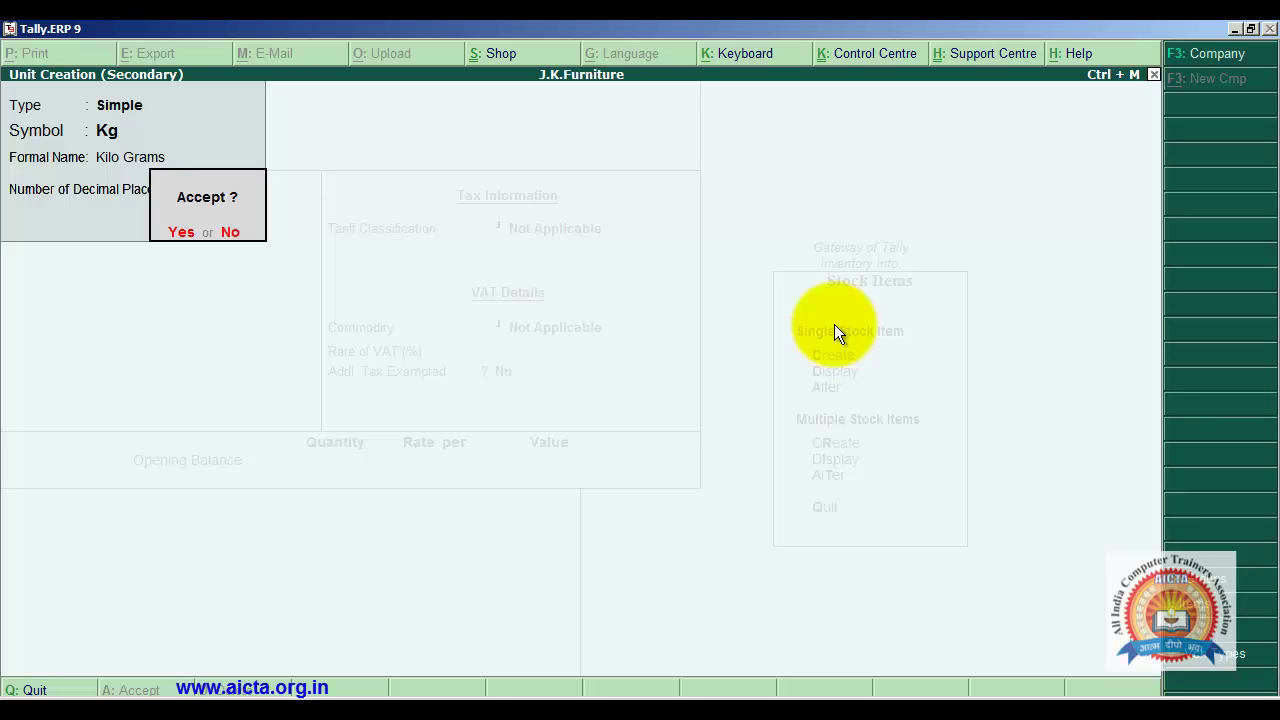
key(y)
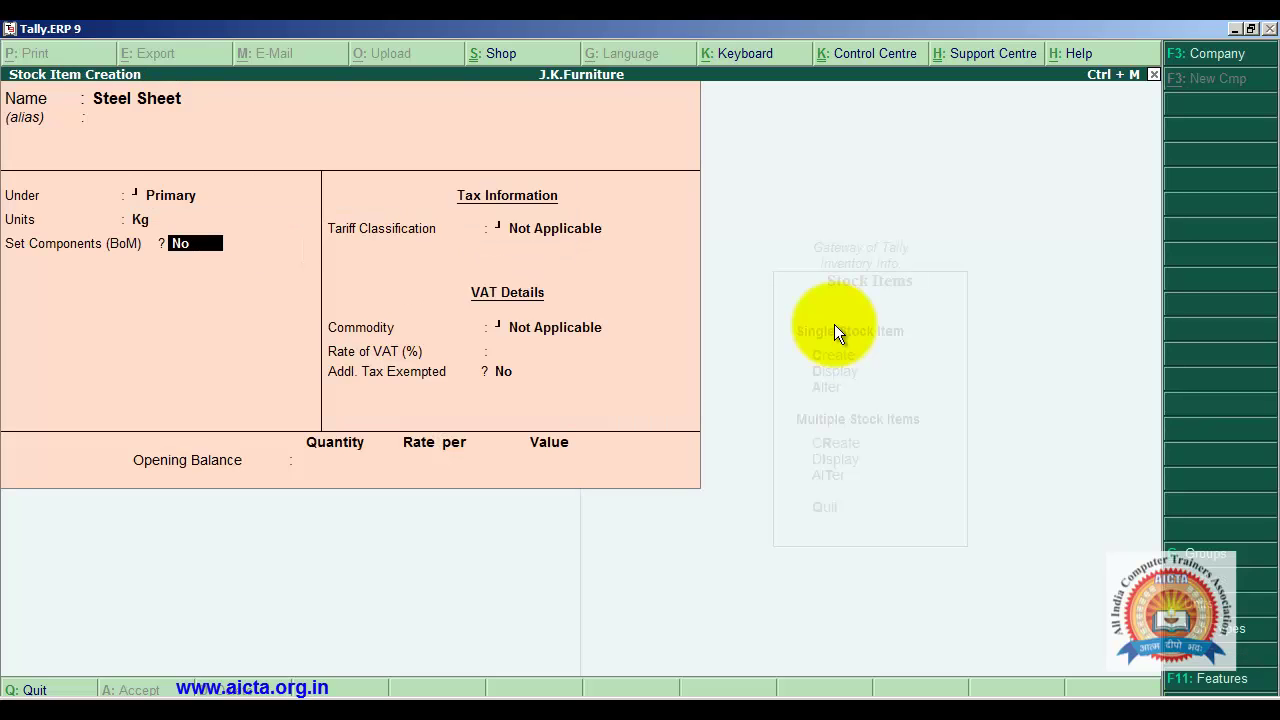
Leave Steel Sheet without components, assign tariff classification 77001123 and choose to set its excise details.
key(Return)
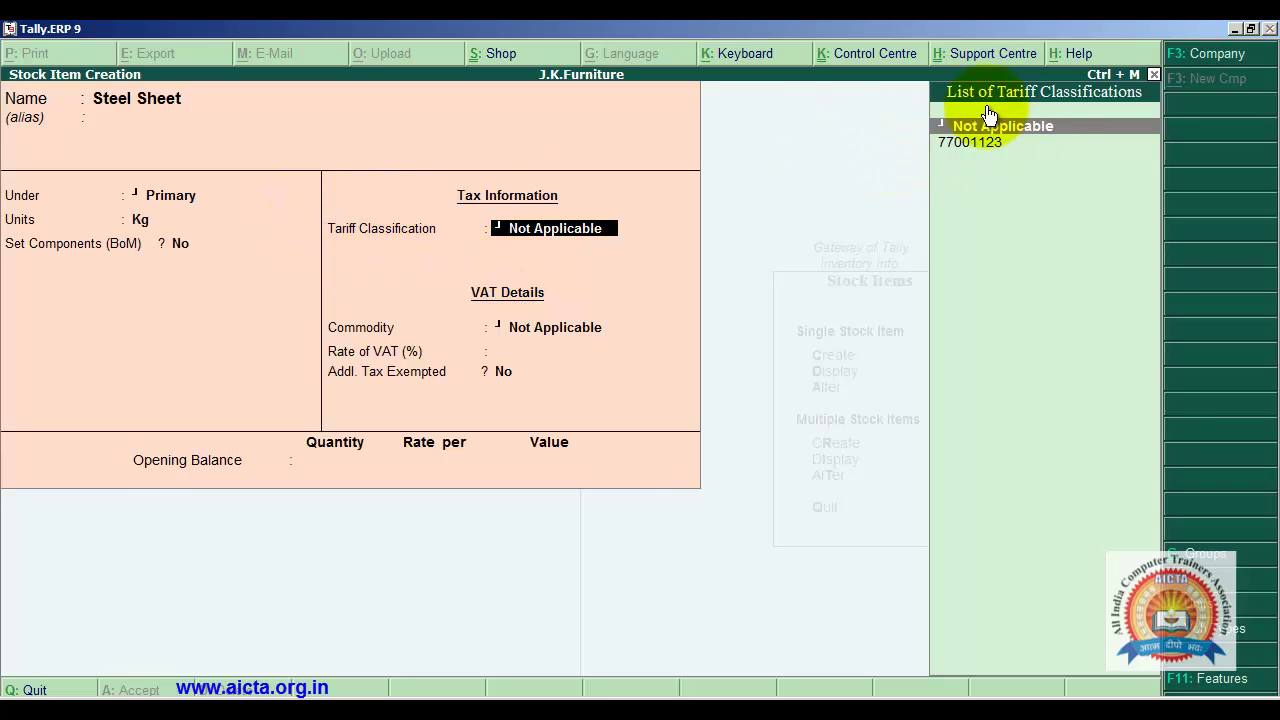
click(980, 142)
key(Return)
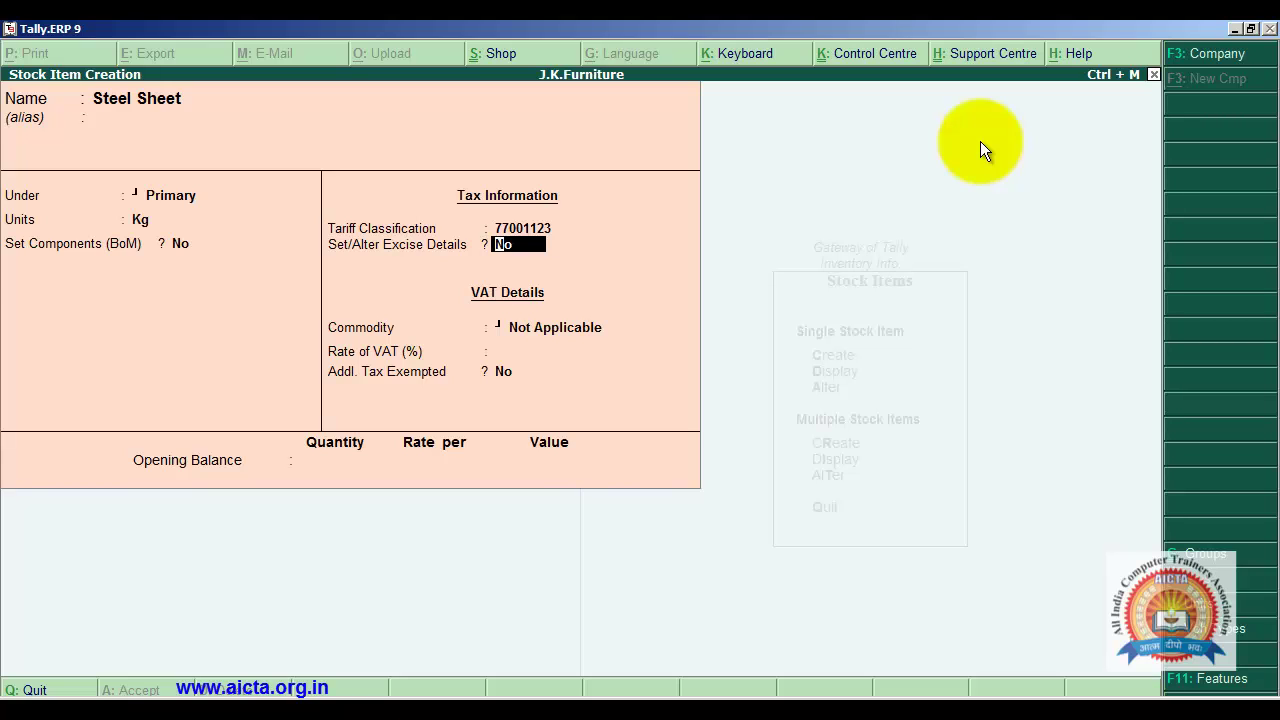
text(y)
key(Return)
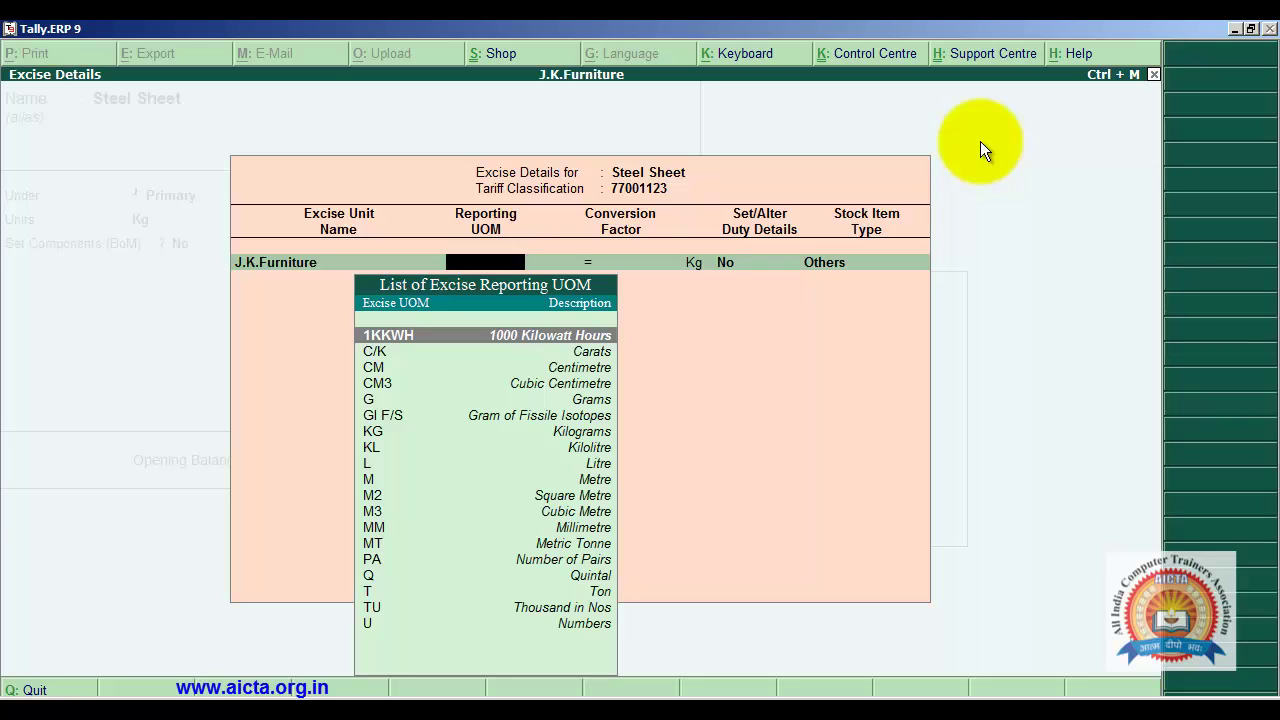
Set the excise reporting unit of measure for Steel Sheet to KG (Kilograms) in the J.K.Furniture excise unit.
key(Down)
key(Down)
key(Down)
key(Down)
key(Down)
key(Down)
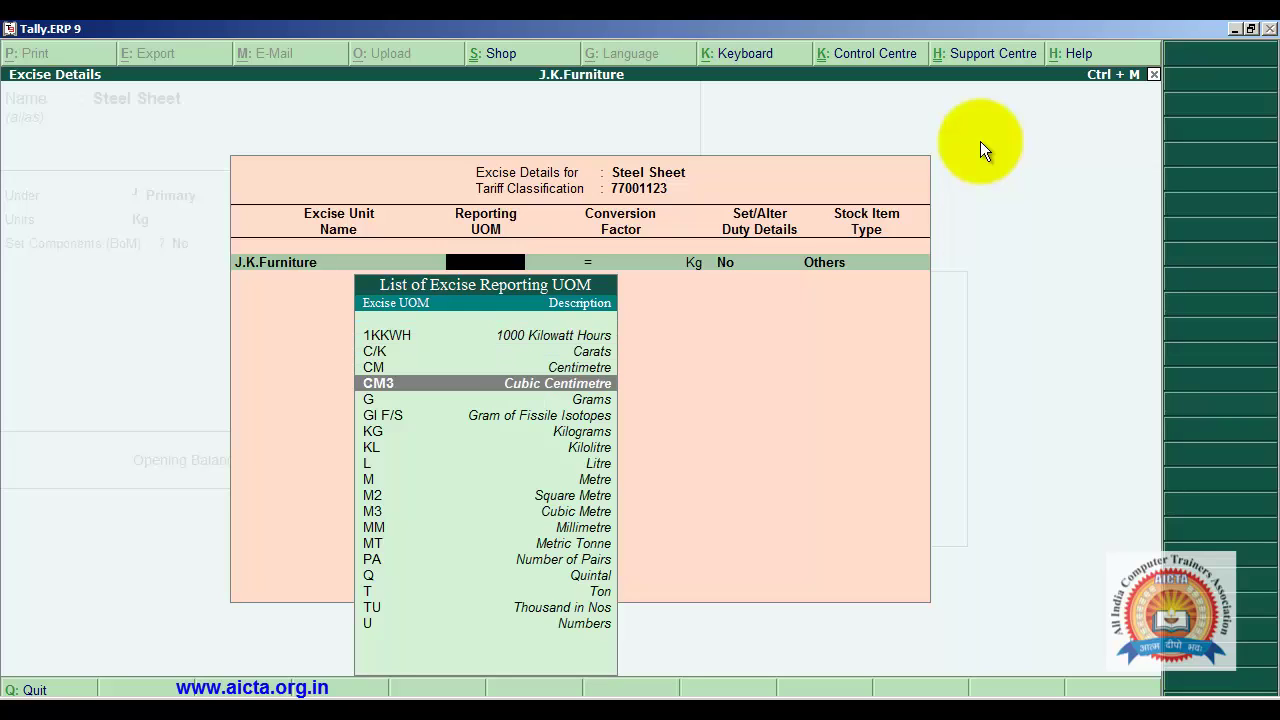
key(Return)
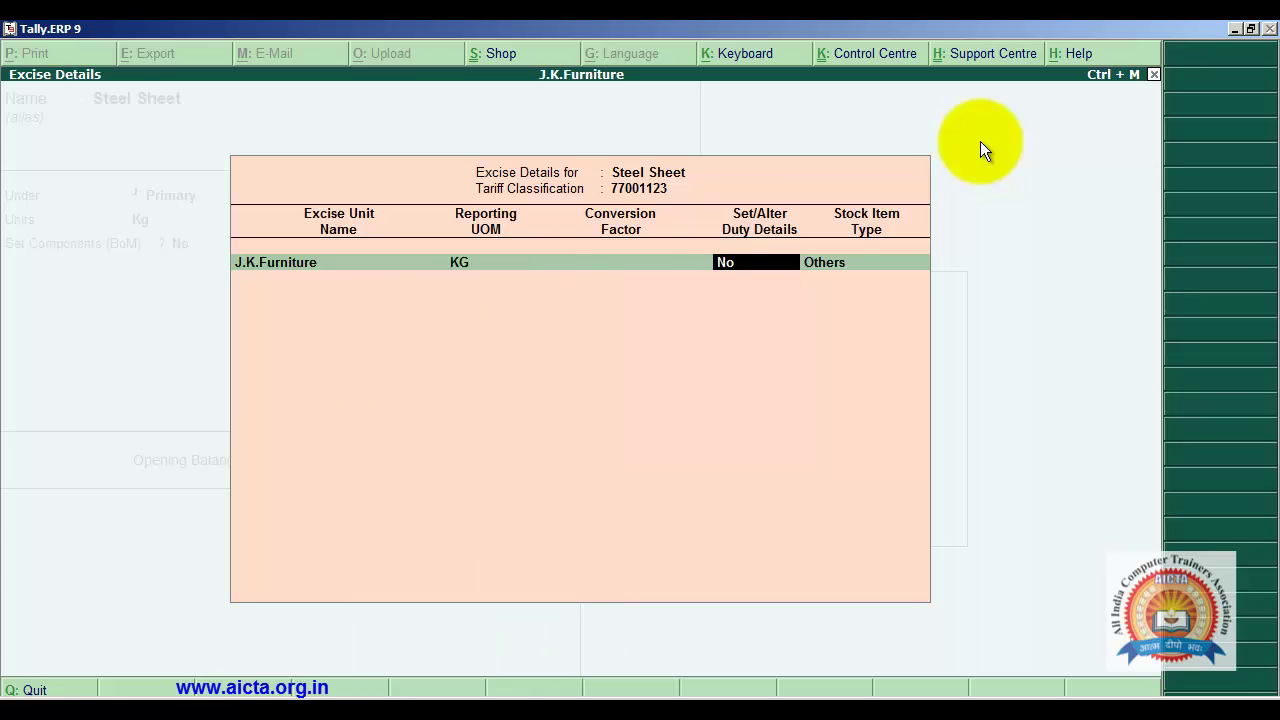
Choose to set the duty details for Steel Sheet and make its valuation type MRP Based.
text(yes)
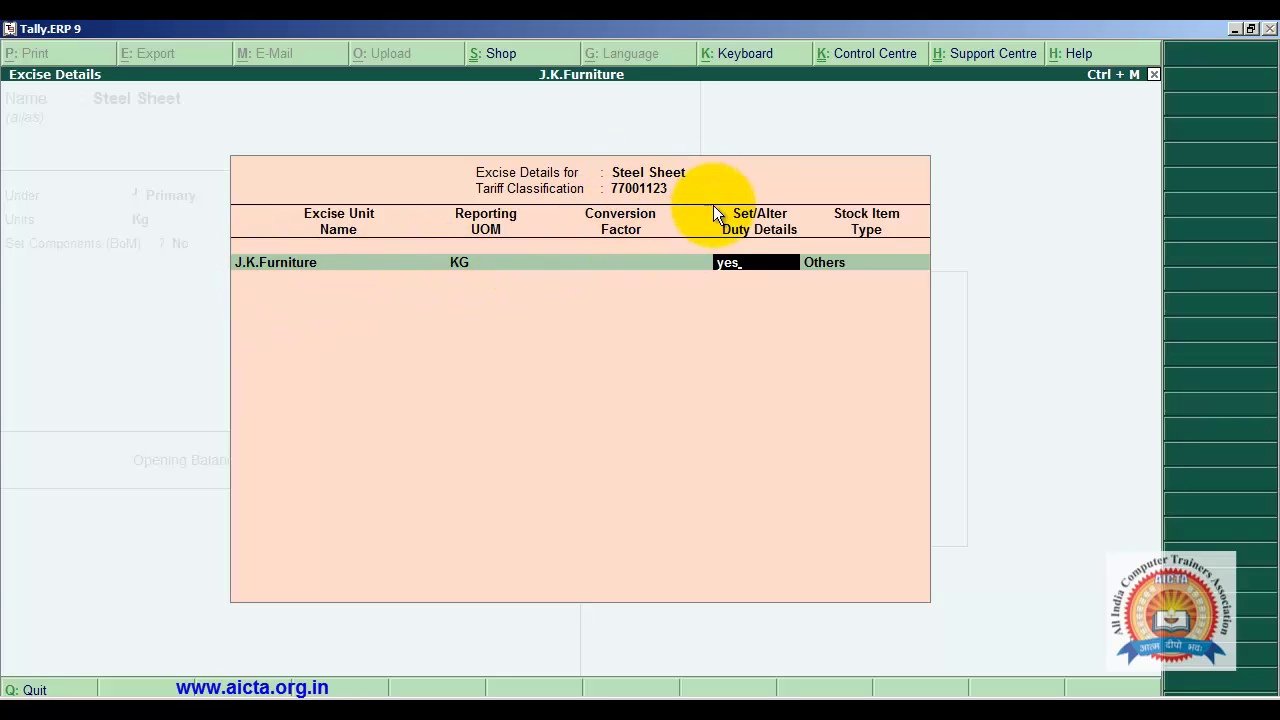
key(Return)
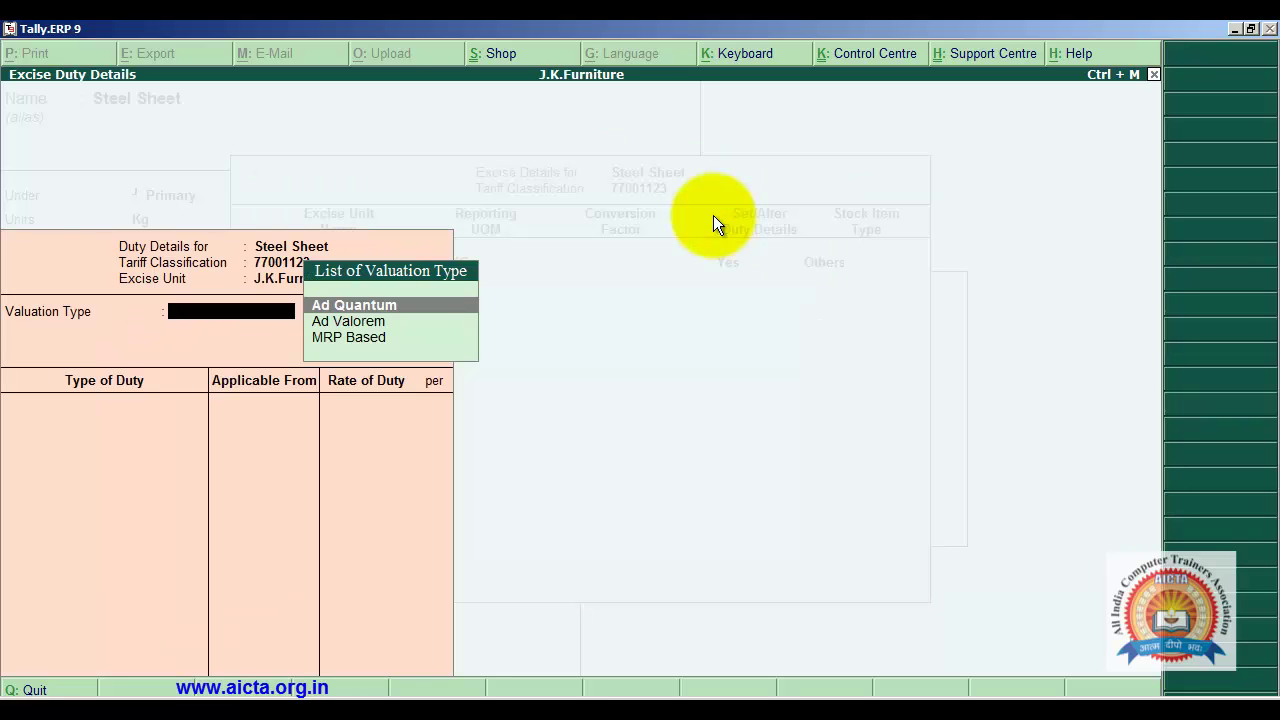
key(Down)
key(Down)
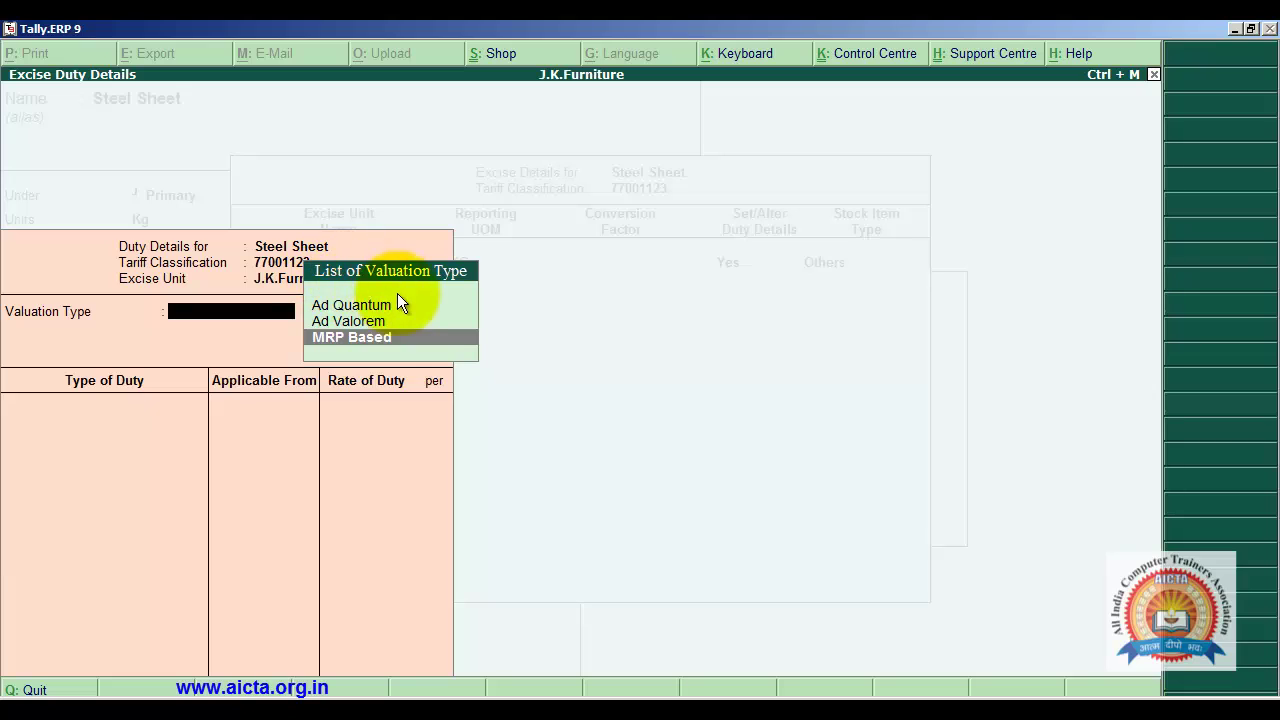
click(383, 339)
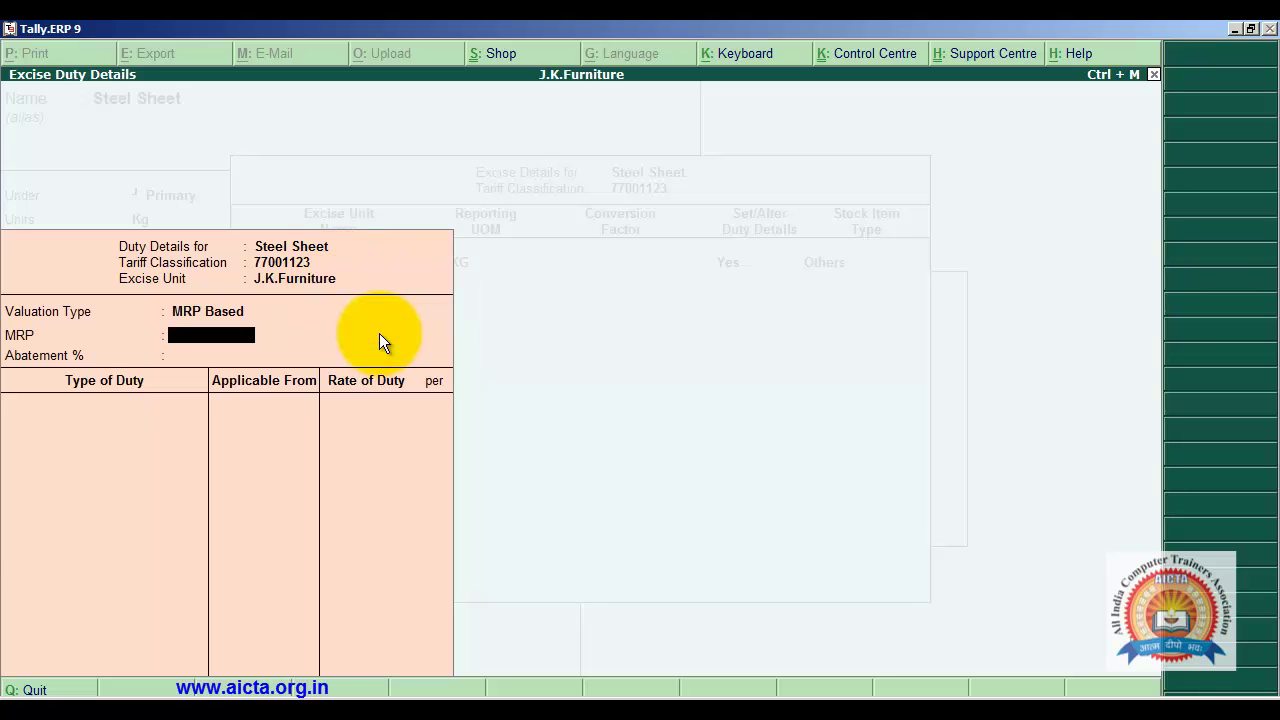
Set the MRP of Steel Sheet to 35.00 per Kg and the abatement to 2 %.
text(35)
key(Return)
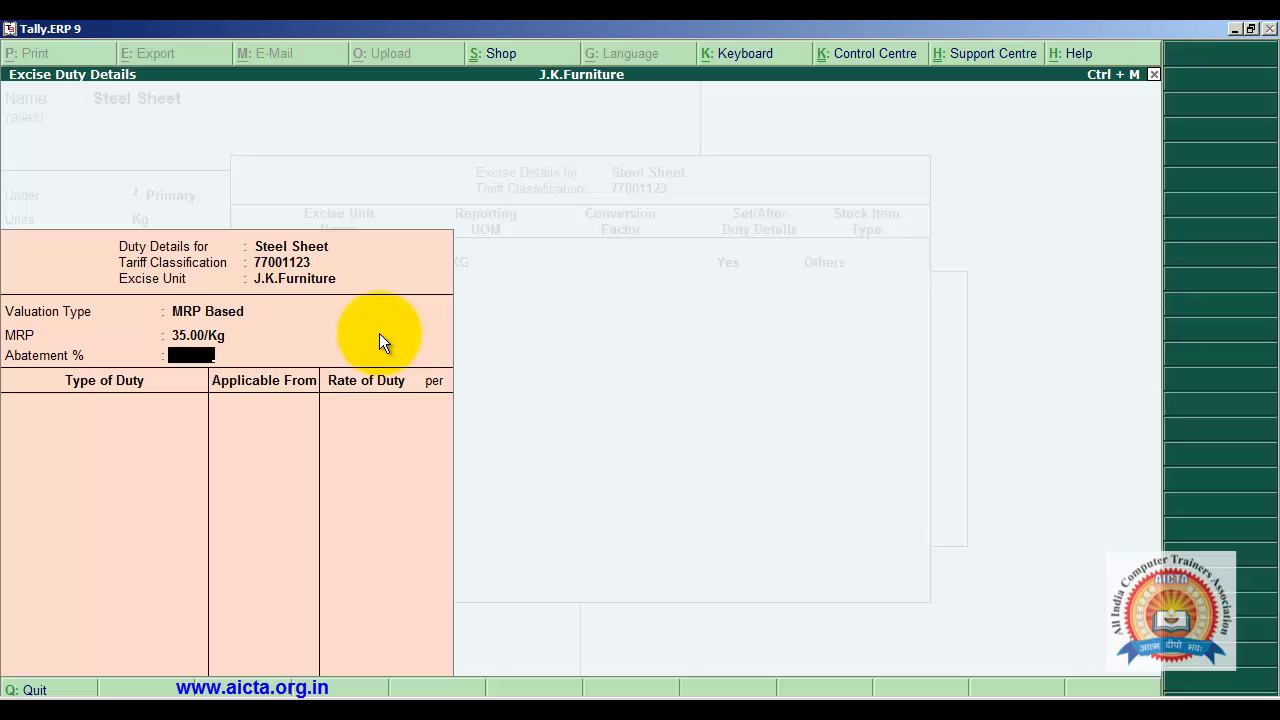
text(2)
key(Return)
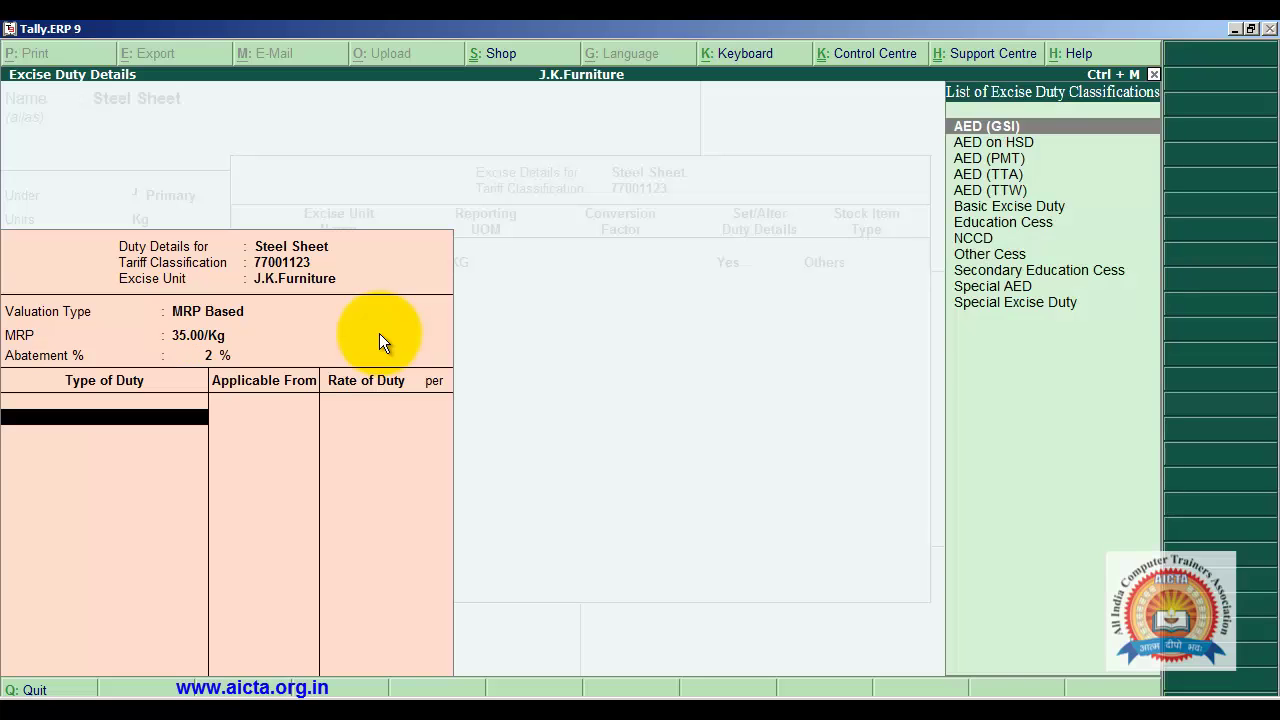
Add Basic Excise Duty to the Steel Sheet duty details, applicable from 1-Apr-2013 at a rate of 16 %.
key(Down)
key(Down)
key(Down)
key(Down)
key(Down)
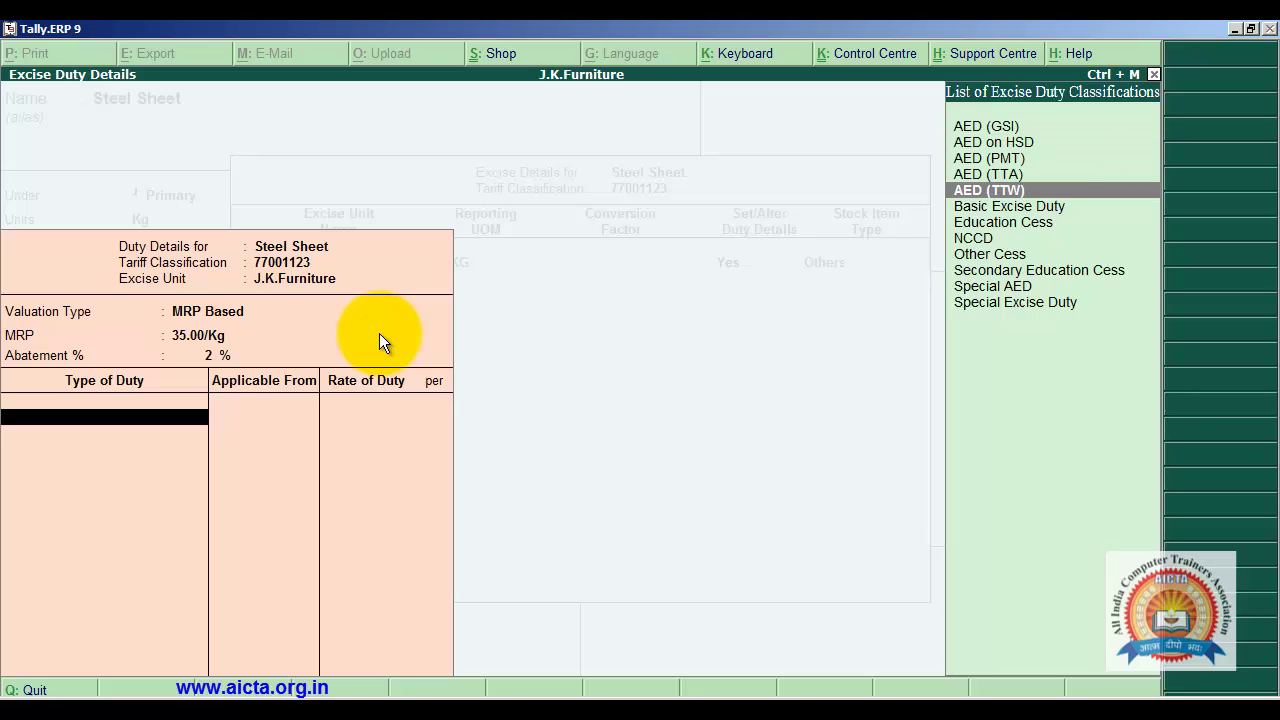
key(Return)
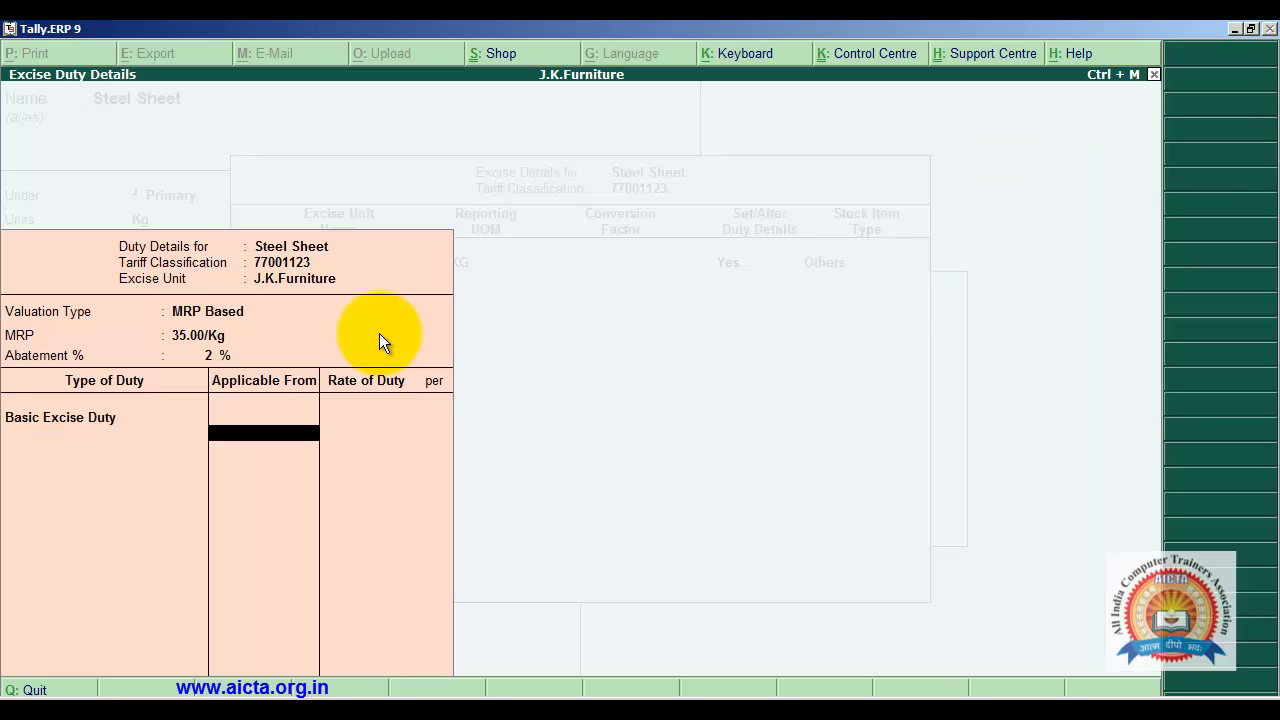
key(Return)
key(BackSpace)
text(16)
key(Return)
key(BackSpace)
key(BackSpace)
text(1/4)
text(/2013)
key(Return)
key(Return)
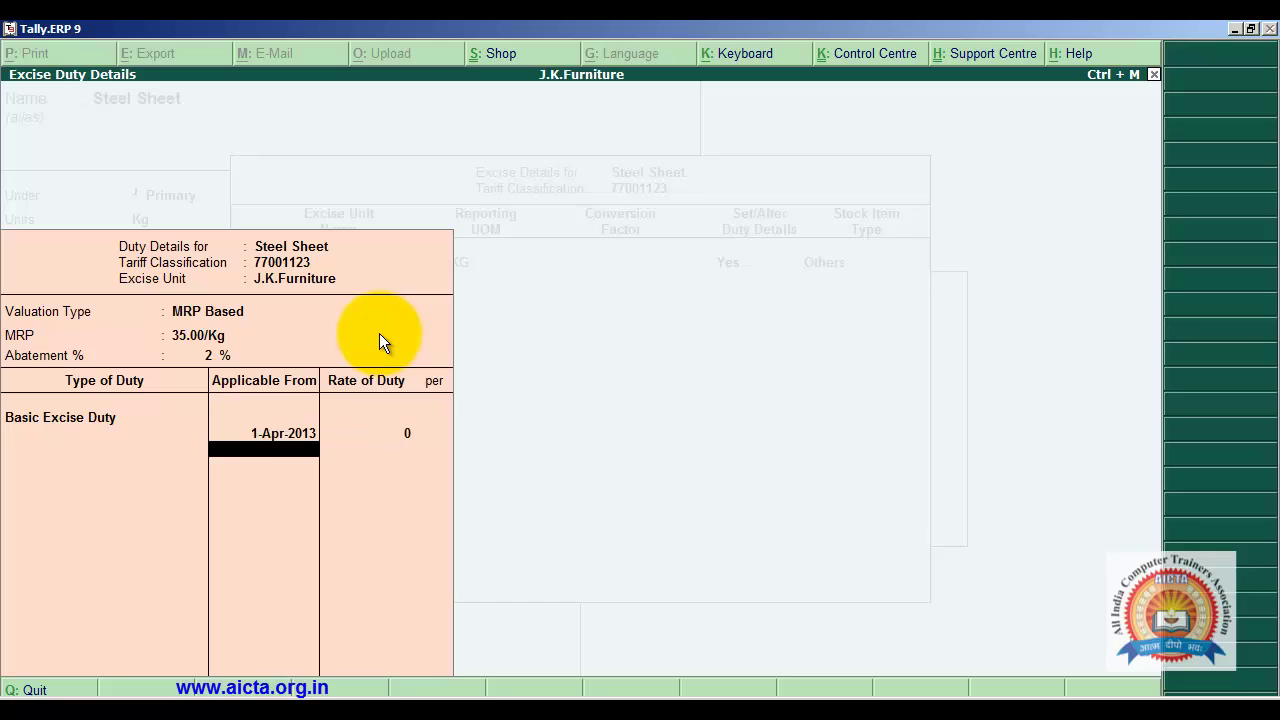
key(BackSpace)
text(16)
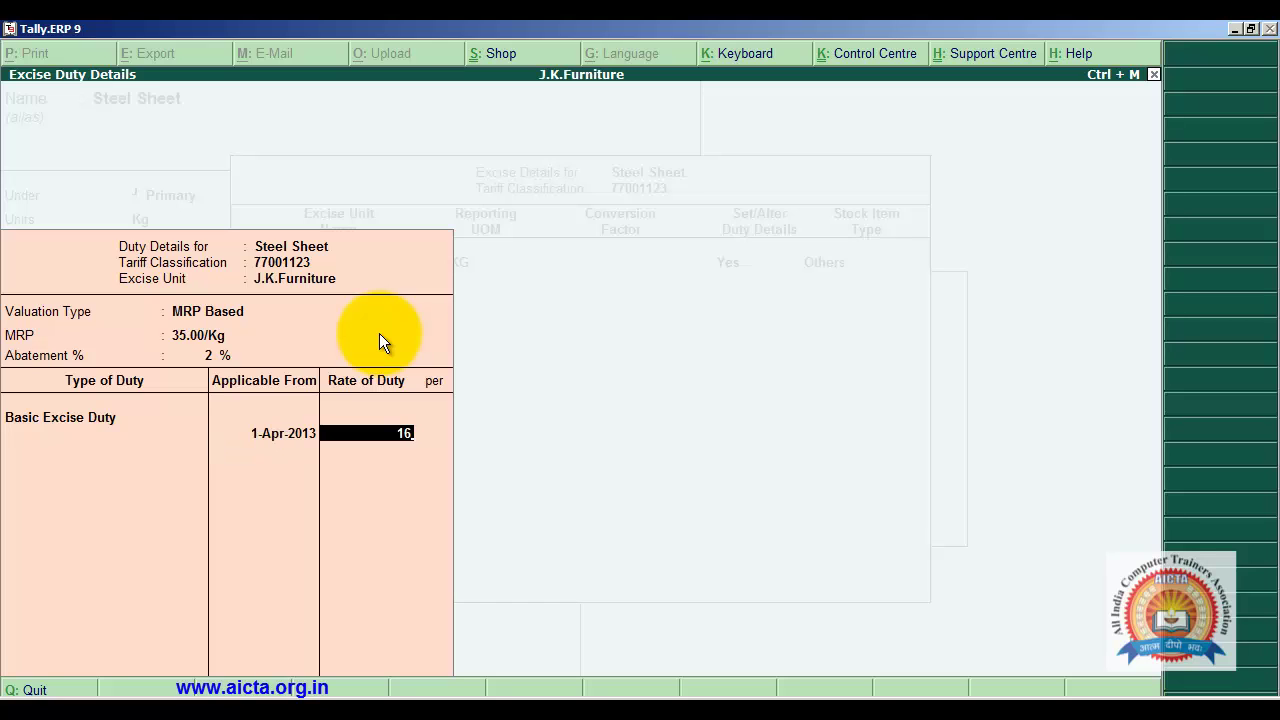
key(Return)
key(Return)
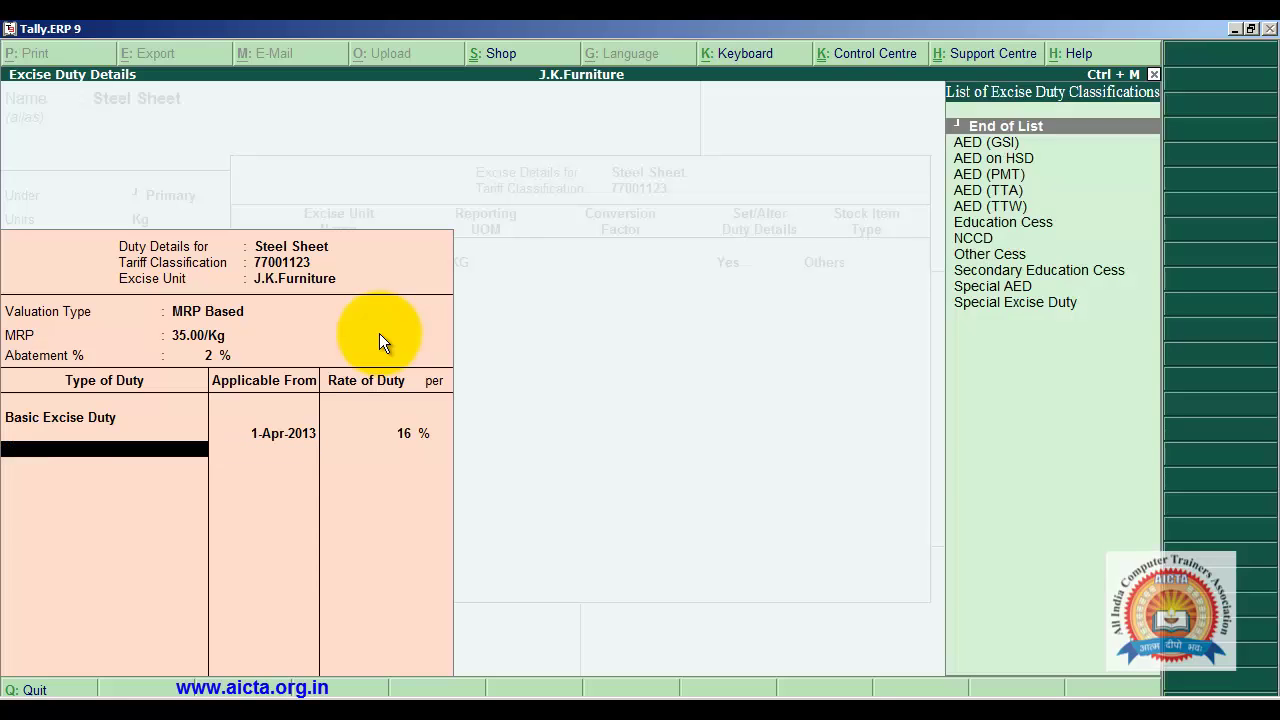
Add Secondary Education Cess to the duty details, applicable from 1-Apr-2013 at a rate of 2 %.
key(Down)
key(Down)
key(Down)
key(Down)
key(Down)
key(Down)
key(Down)
key(Down)
key(Down)
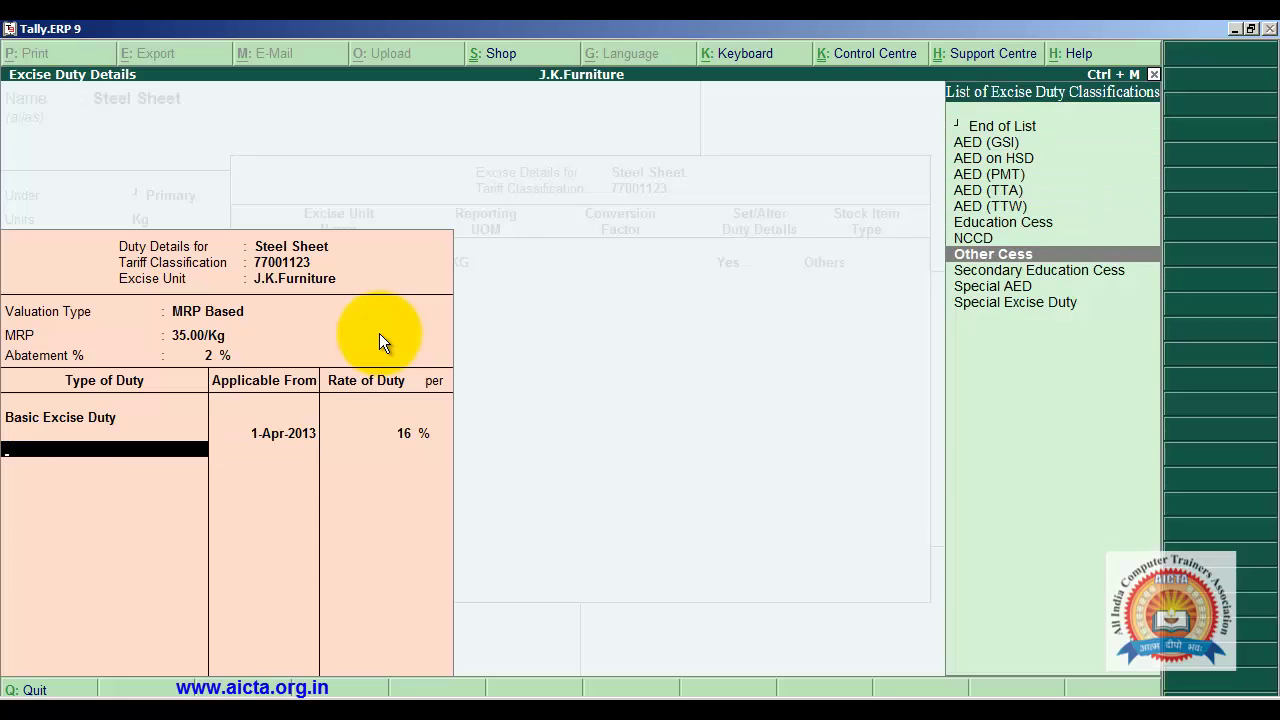
key(Return)
text(1)
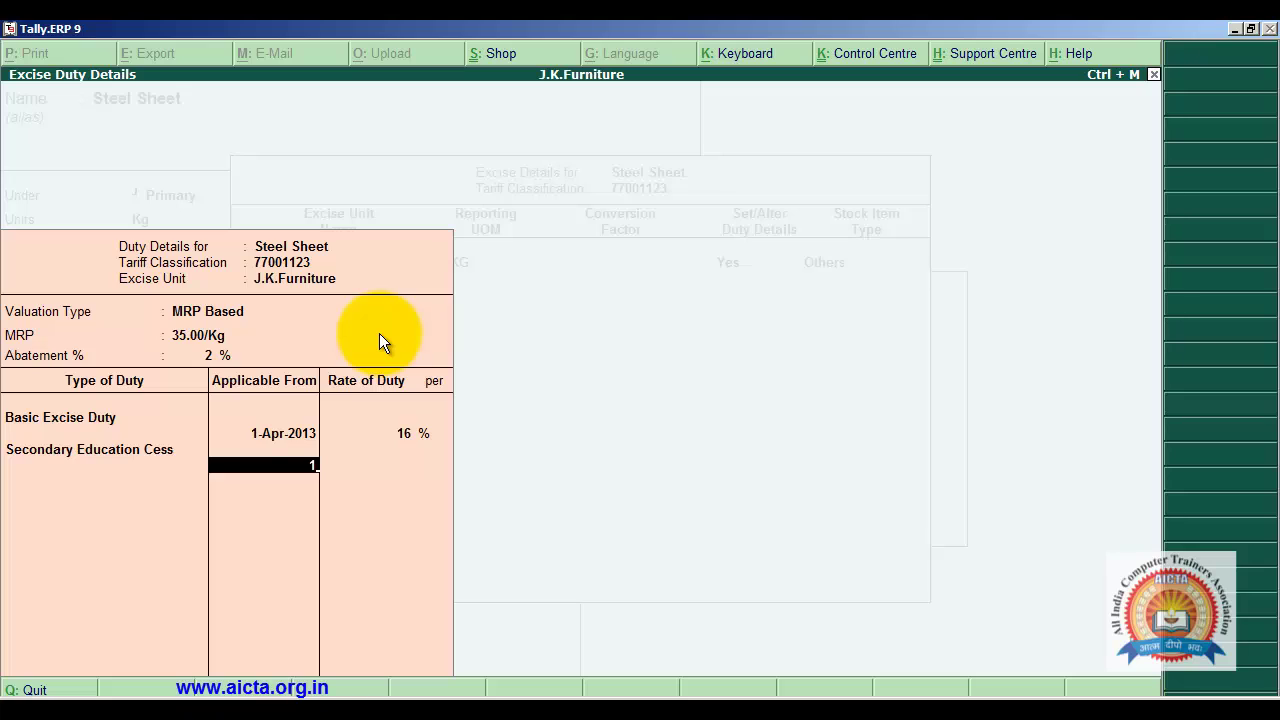
text(/4/2013)
key(Return)
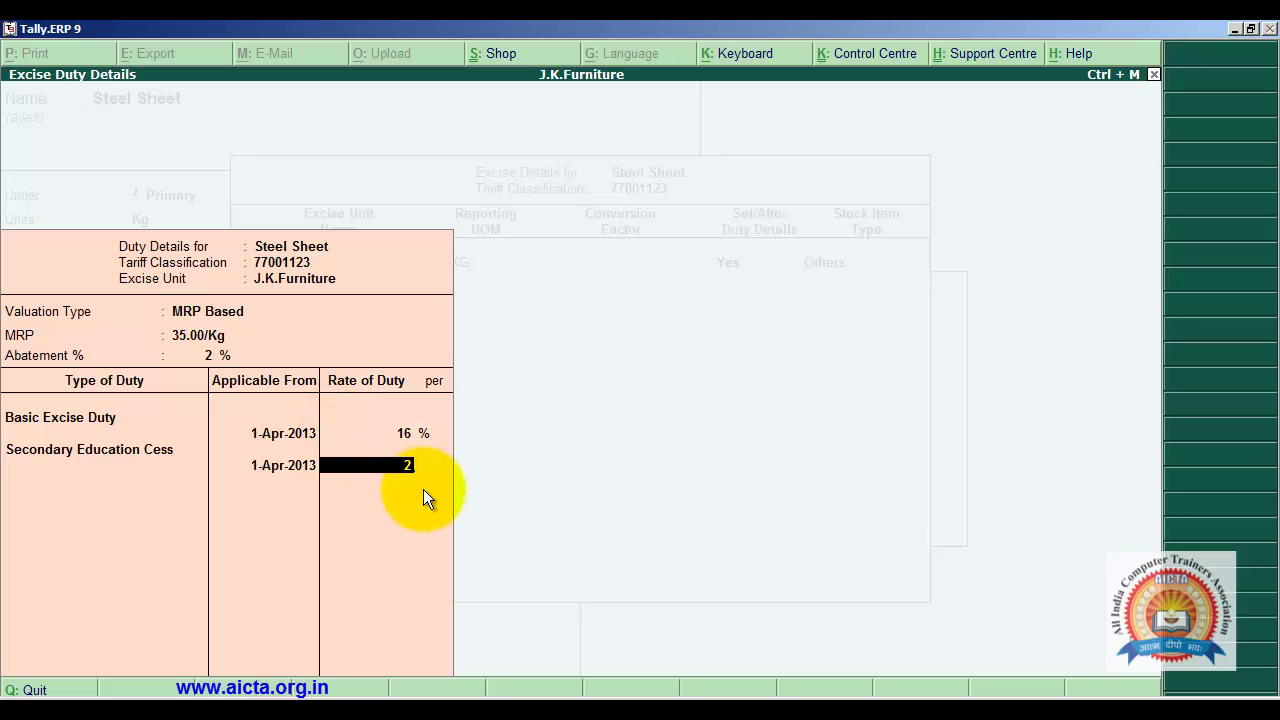
text(2)
key(Return)
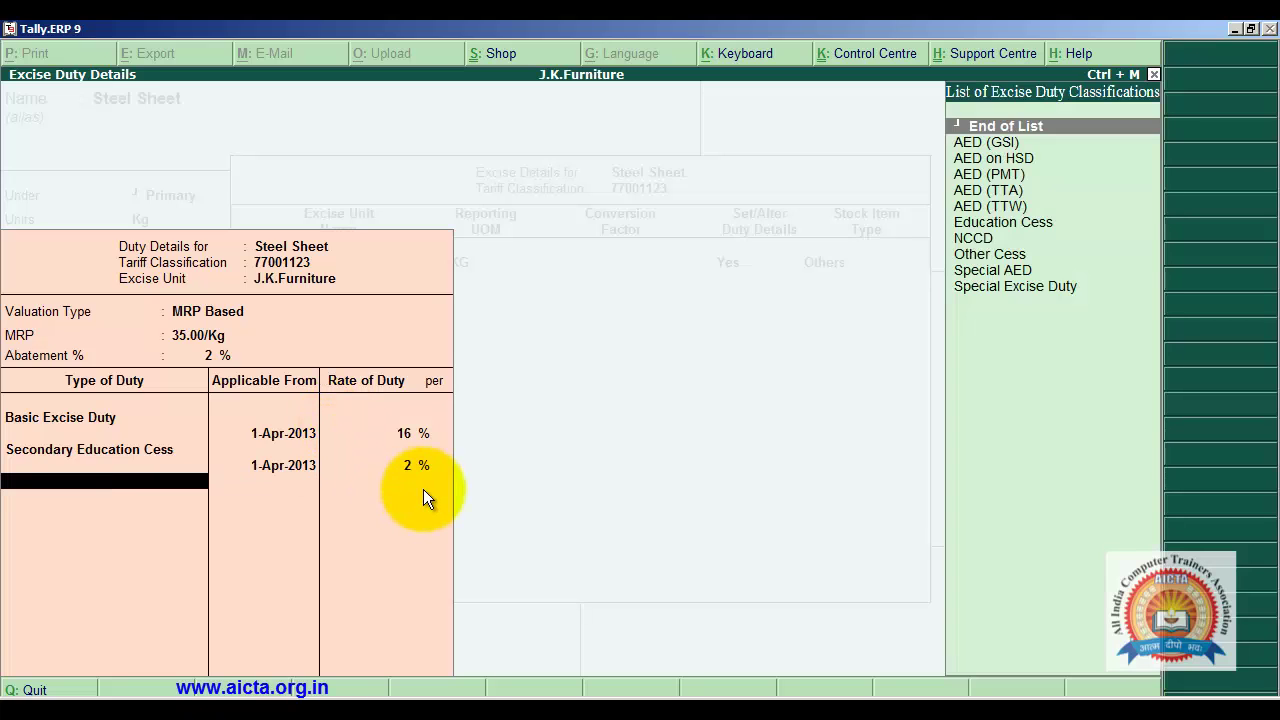
Add Education Cess applicable from 1-Apr-2013 at a rate of 1 % and end the list of duties.
text(E)
key(Return)
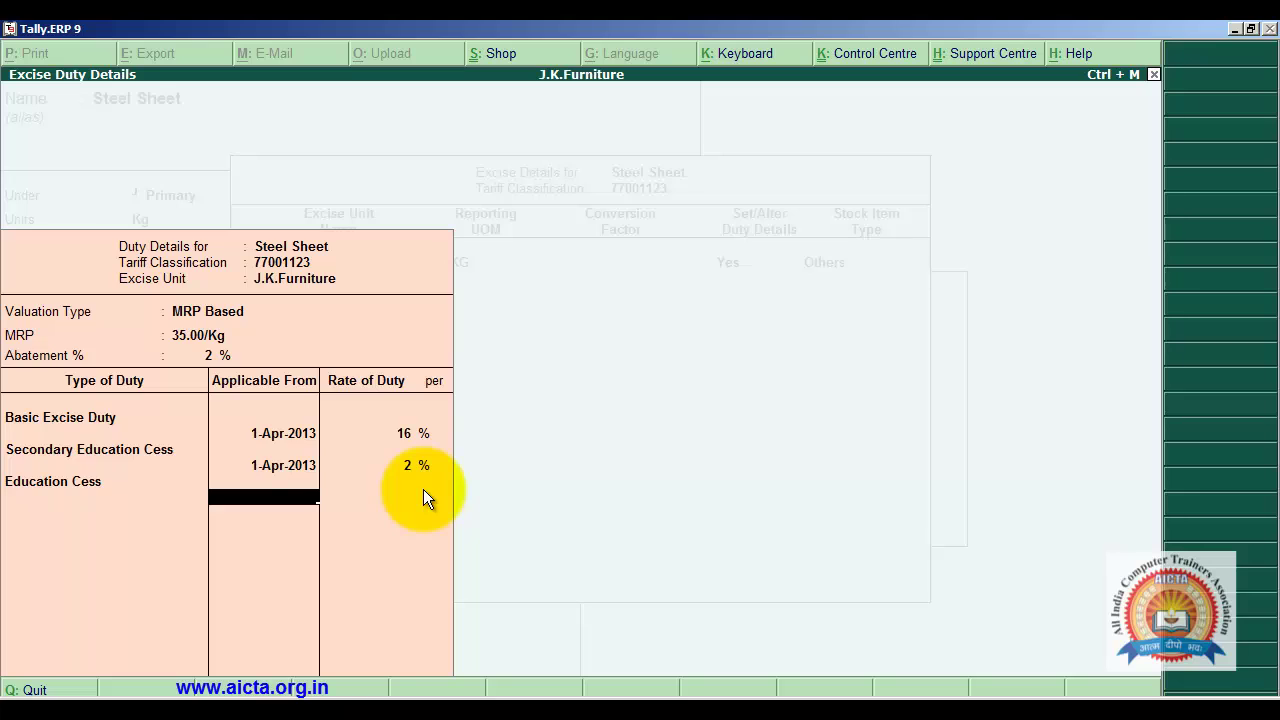
text(1/4/2013)
key(Return)
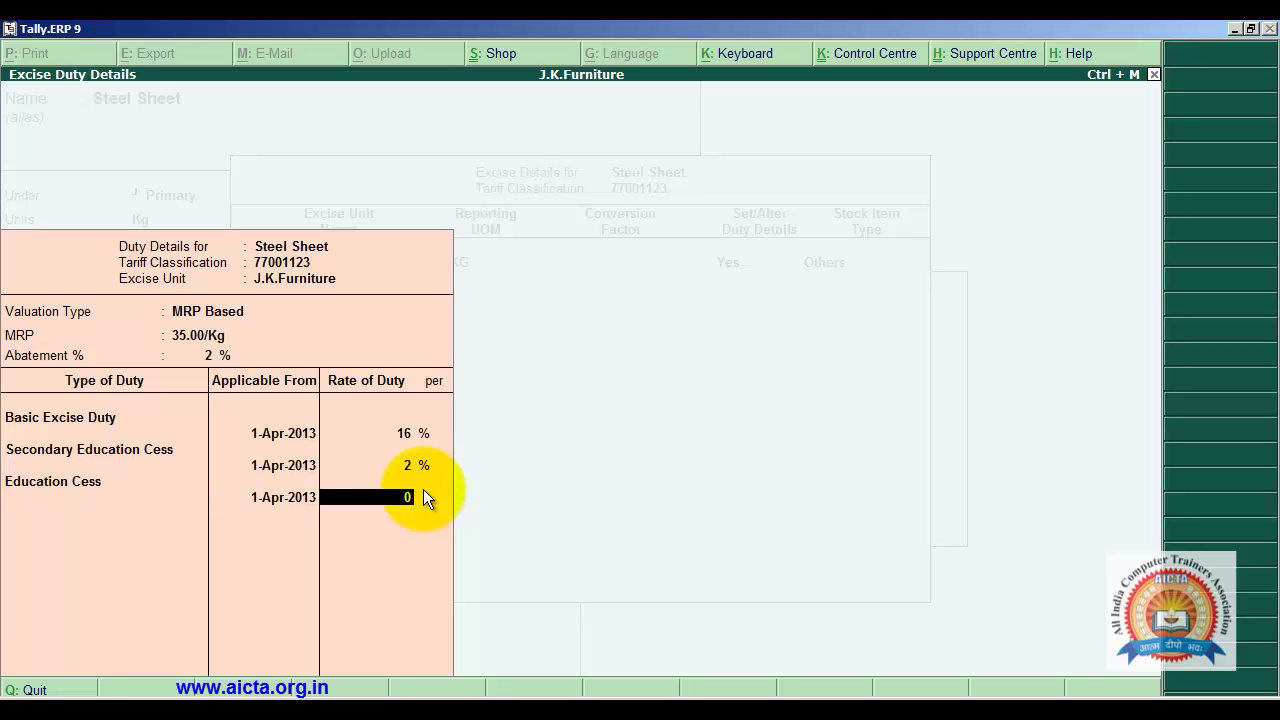
text(1)
key(Return)
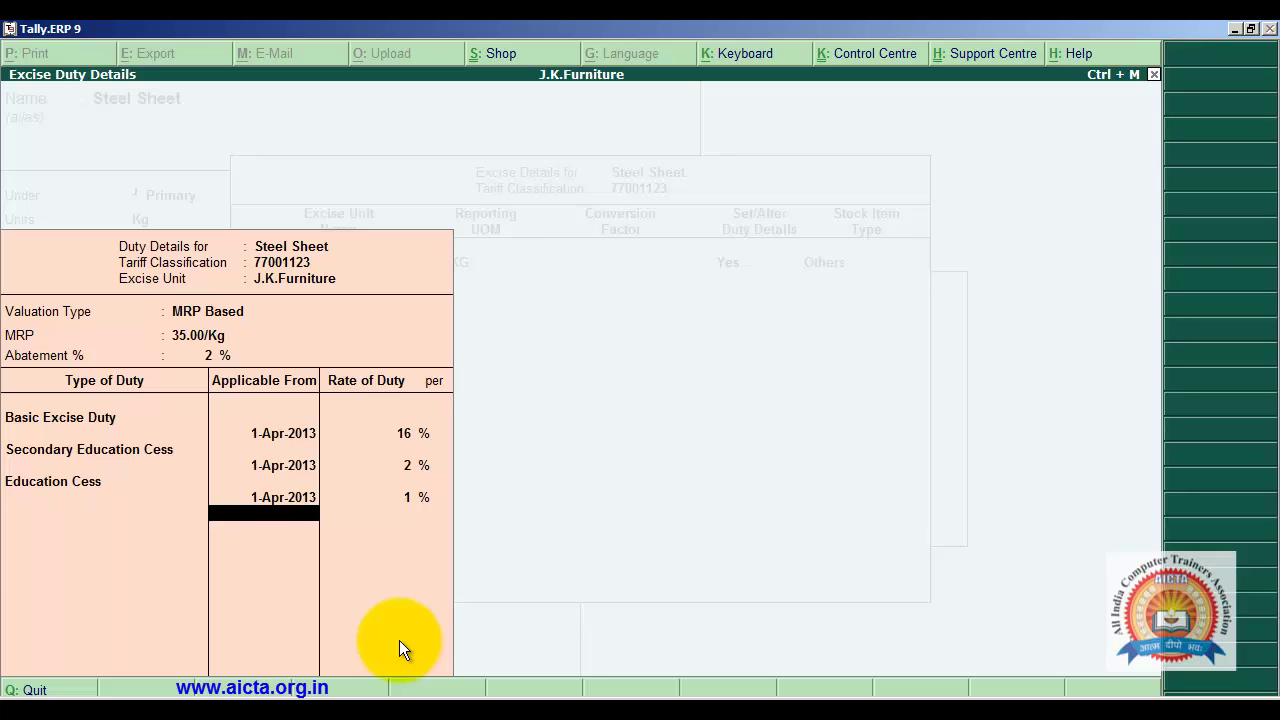
key(Return)
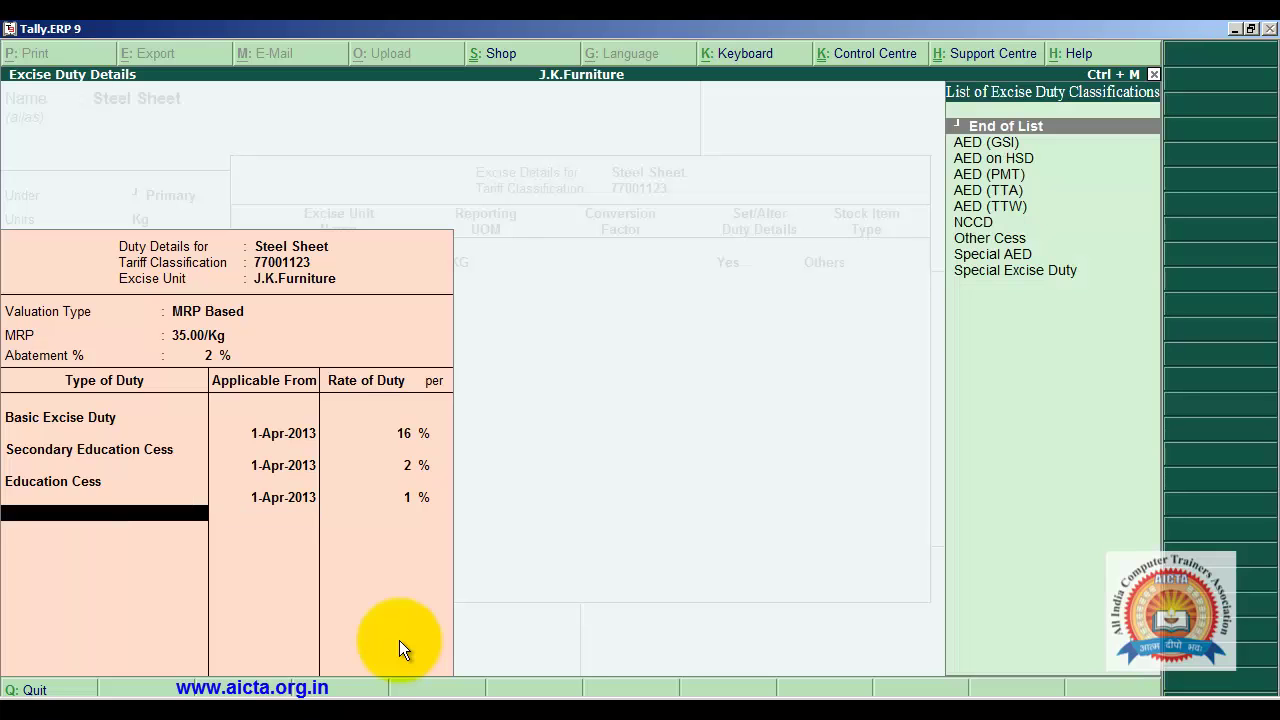
key(Return)
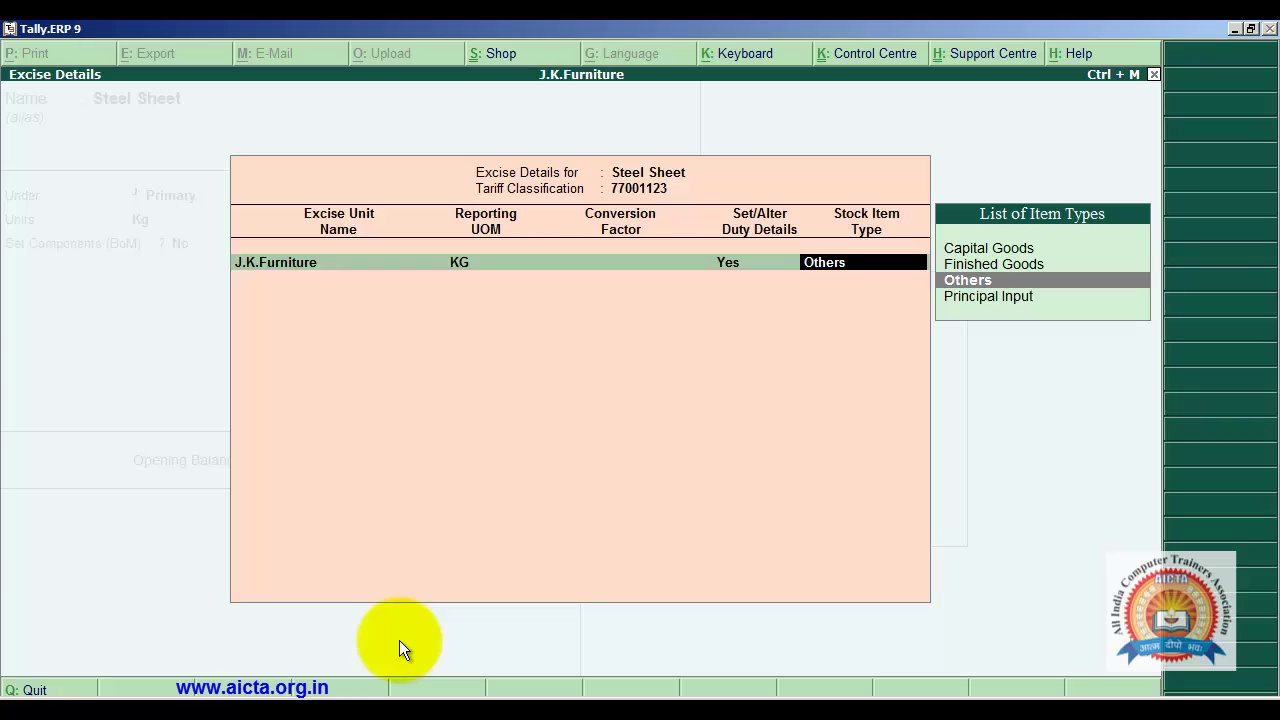
Set the stock item type of Steel Sheet to Finished Goods and accept its excise details.
key(Up)
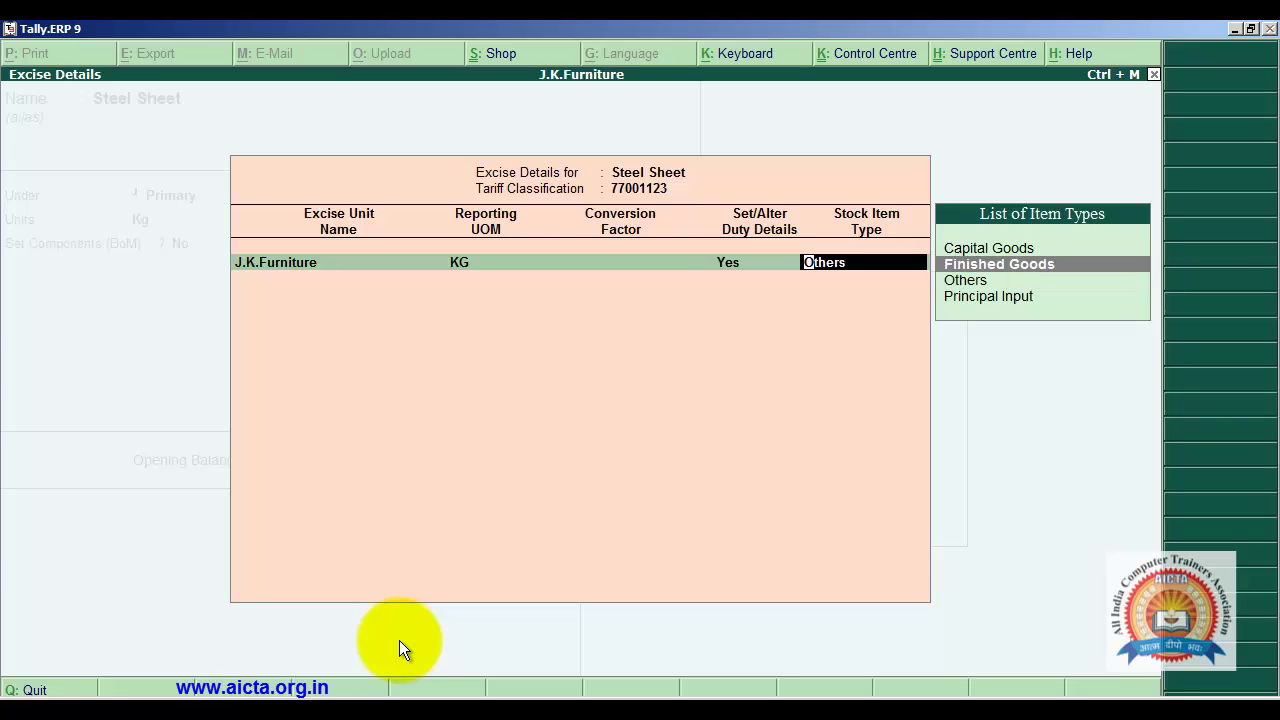
key(Return)
key(Return)
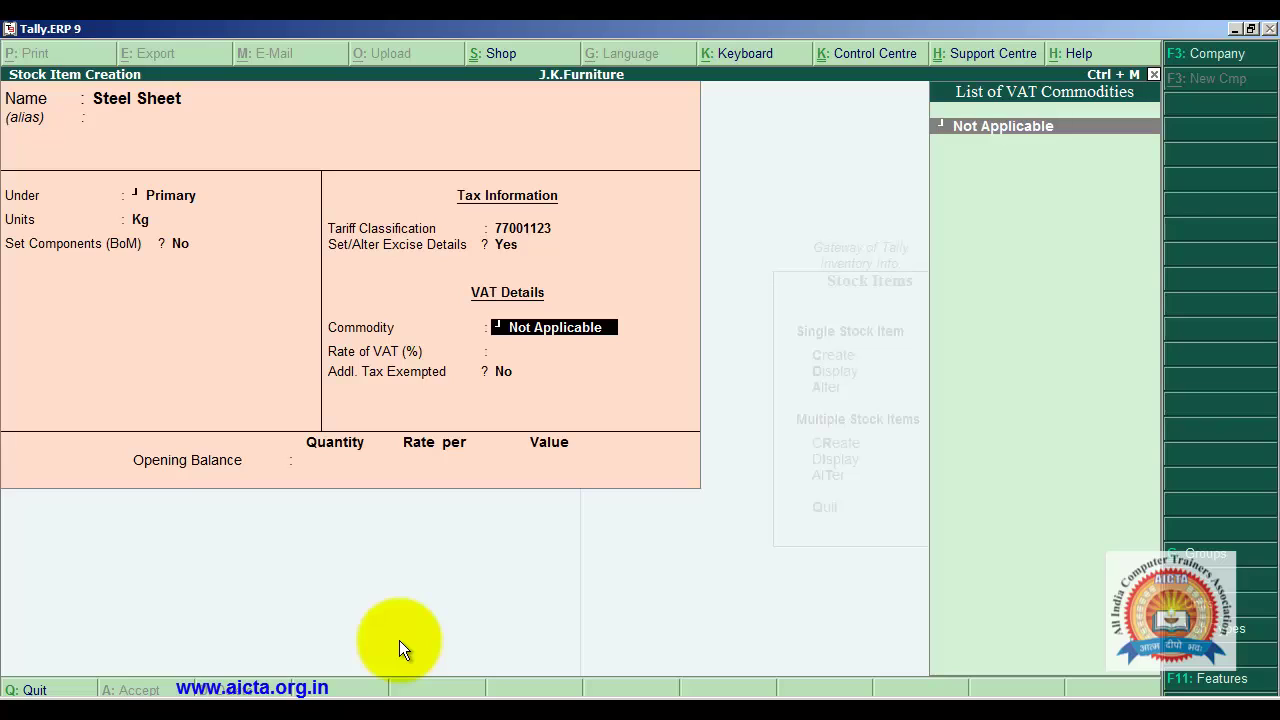
key(alt+c)
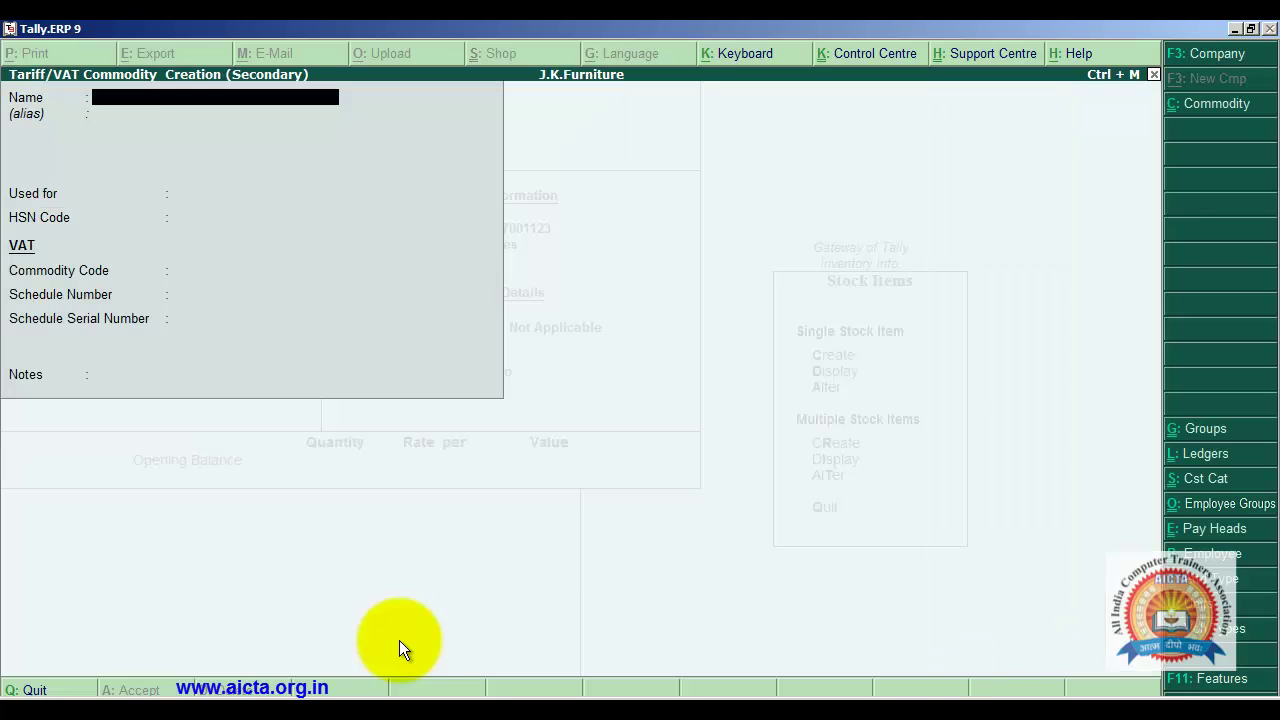
key(Escape)
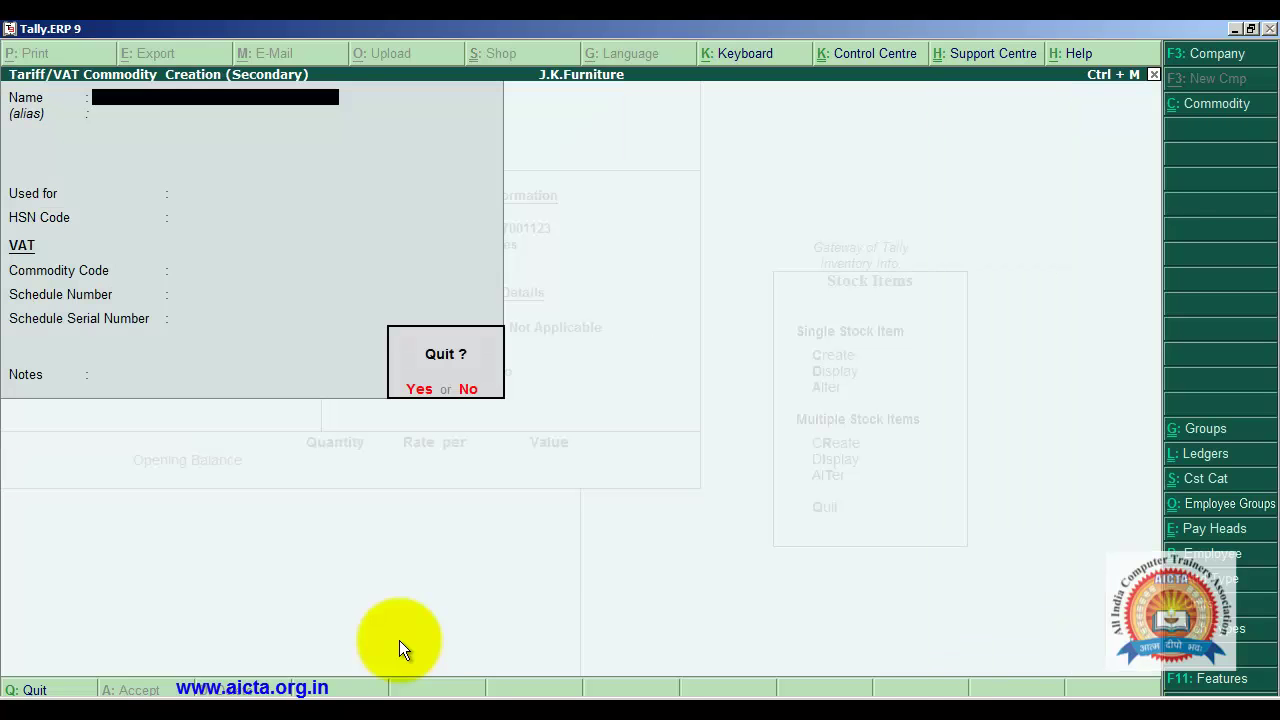
key(Return)
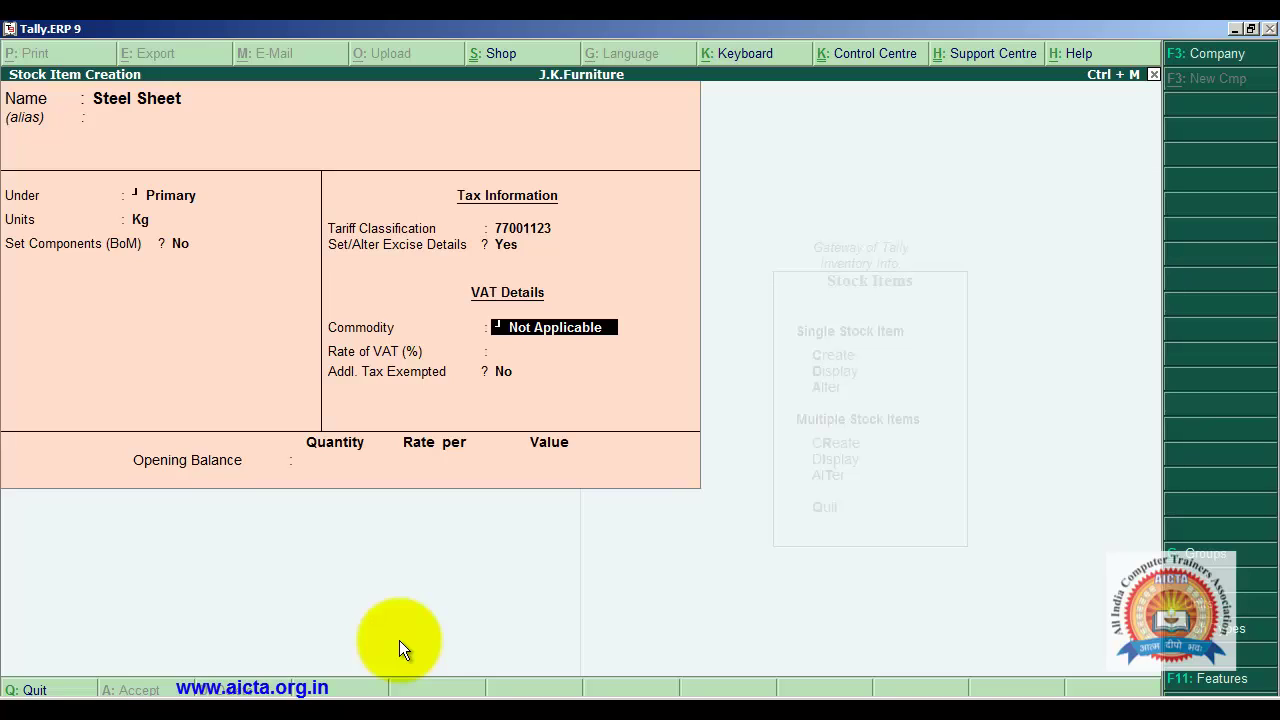
Keep the VAT commodity Not Applicable, VAT rate 0 and additional tax exemption No, and save Steel Sheet without an opening balance.
key(Return)
key(Return)
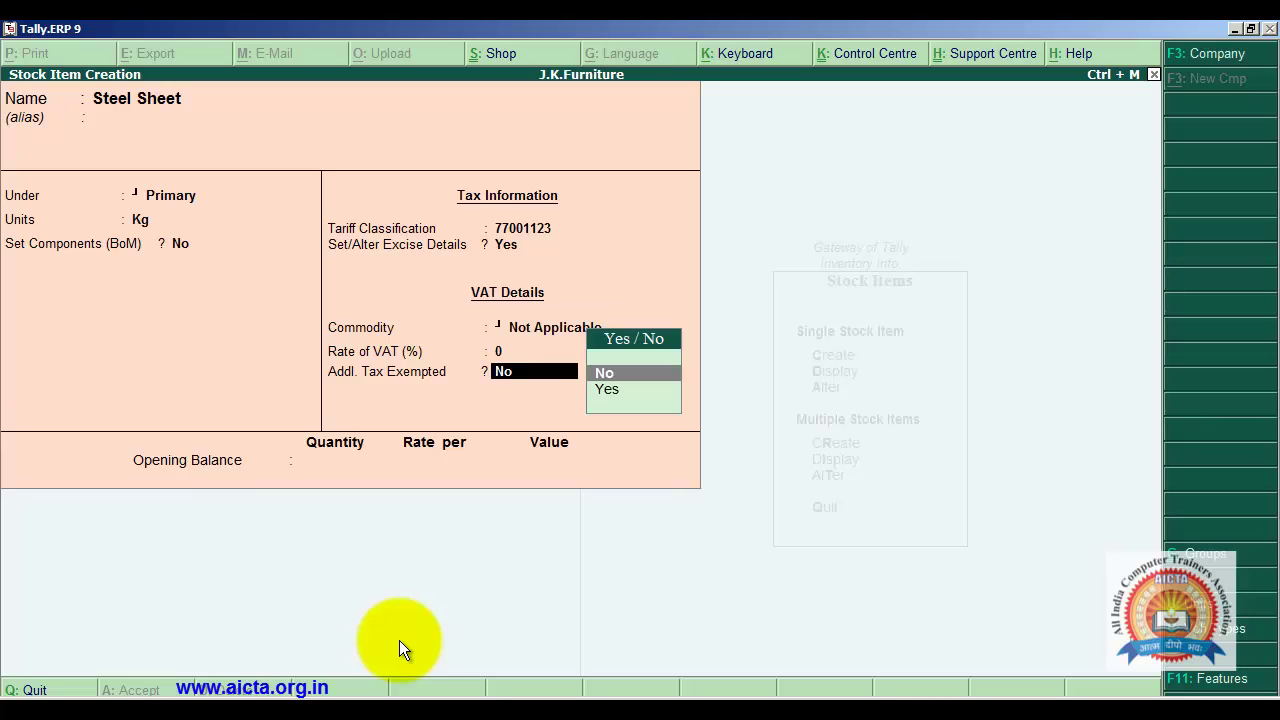
key(Return)
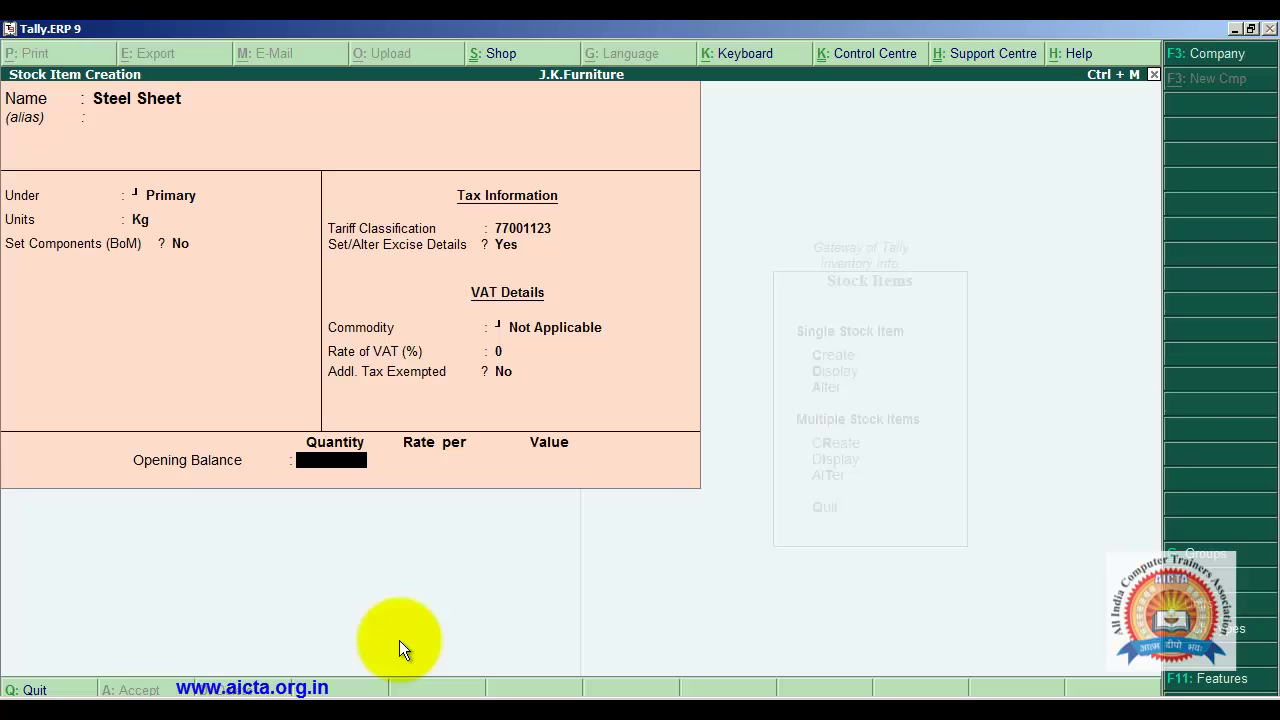
key(Return)
key(Return)
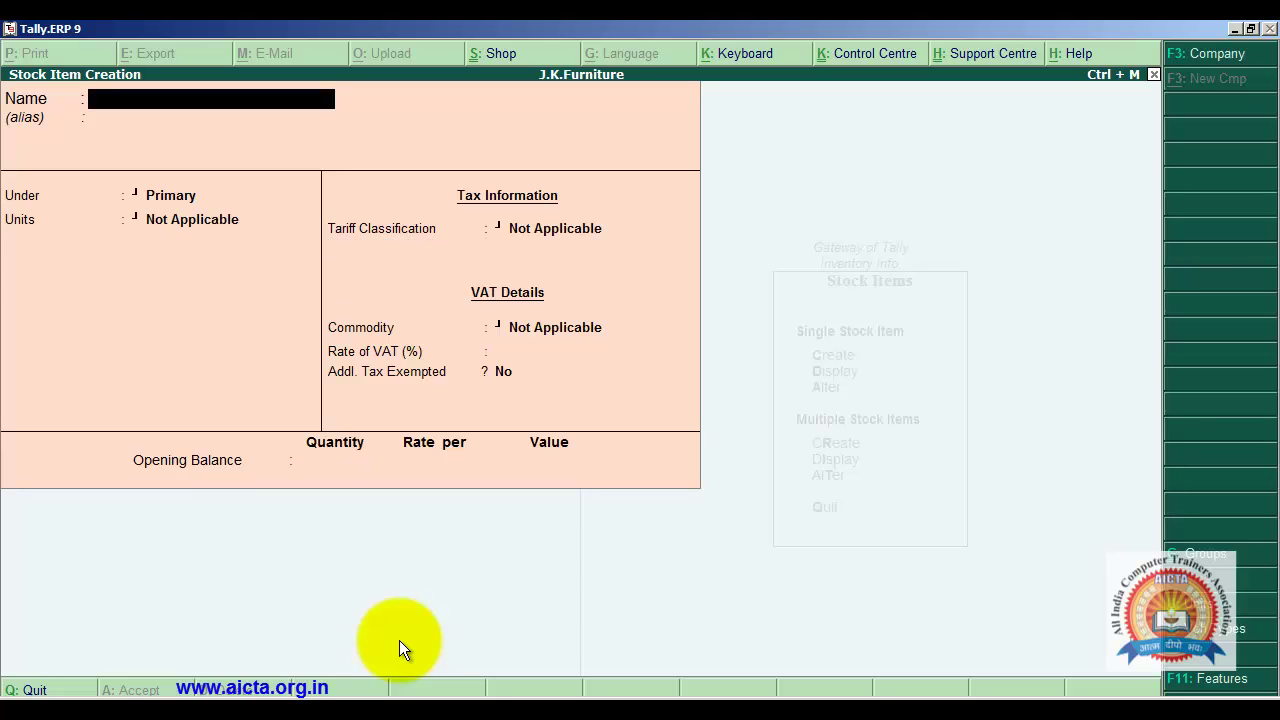
Quit the blank stock item creation form and return to the Gateway of Tally.
key(Escape)
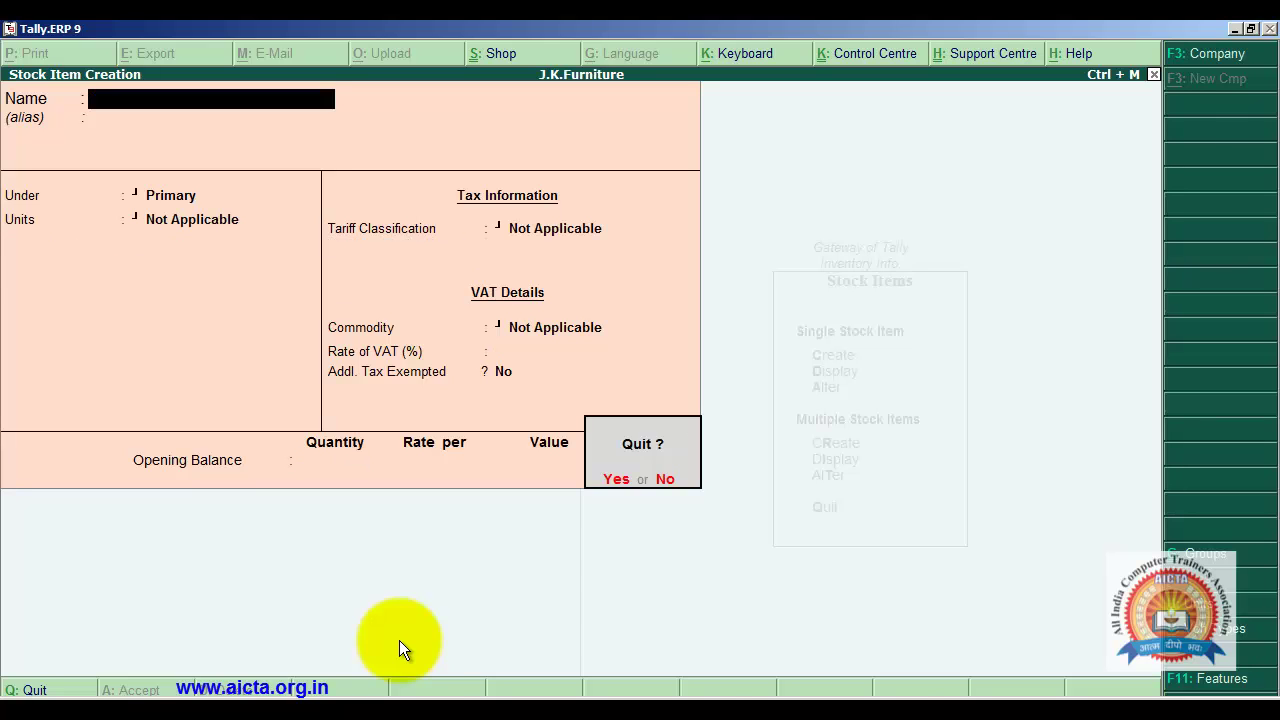
key(Return)
key(Escape)
key(Escape)
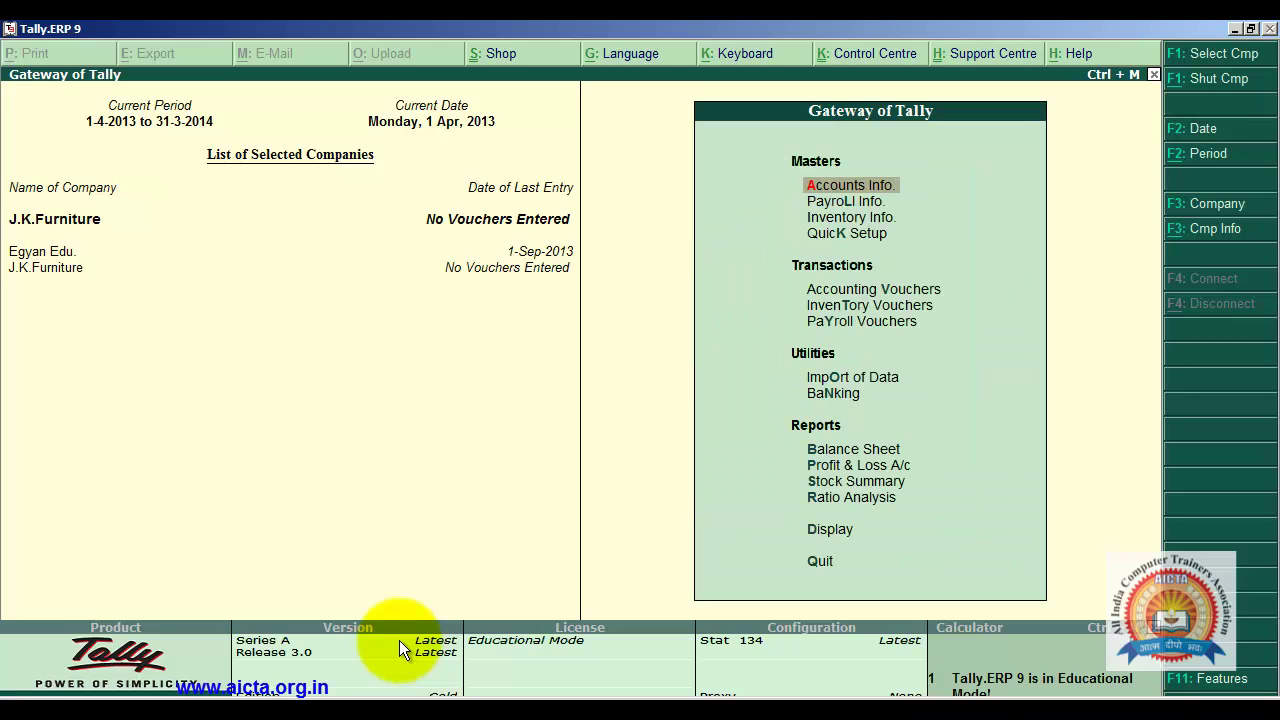